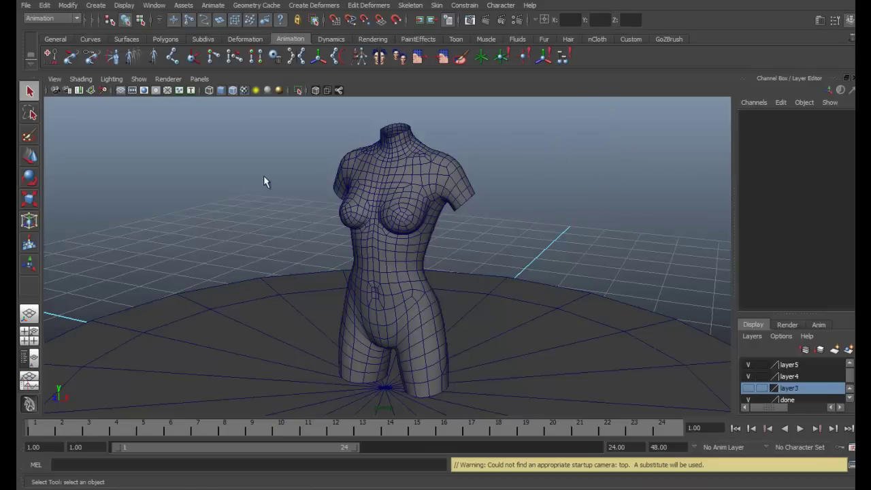
- Examine the torso mesh from the front, back and sides, including the shoulders and open arm ends
{"action": "left_click_drag", "start_coordinate": [264, 178], "coordinate": [536, 176], "text": "alt"}
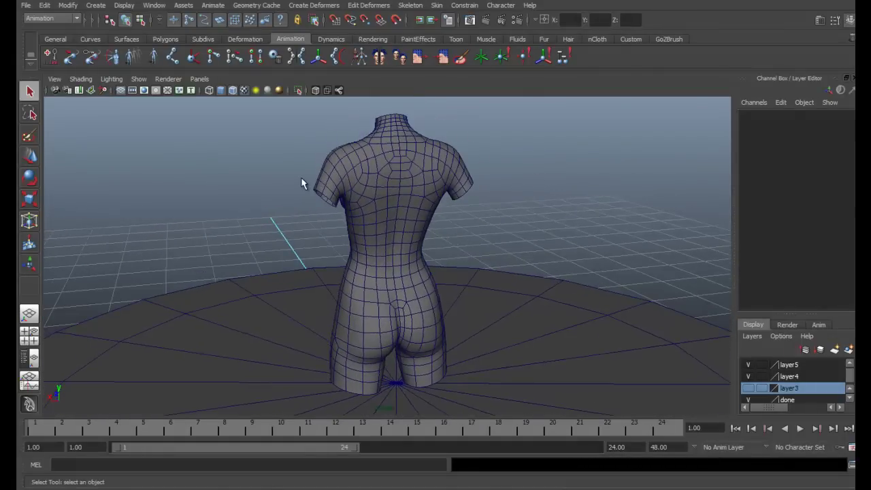
{"action": "left_click_drag", "start_coordinate": [302, 180], "coordinate": [440, 203], "text": "alt"}
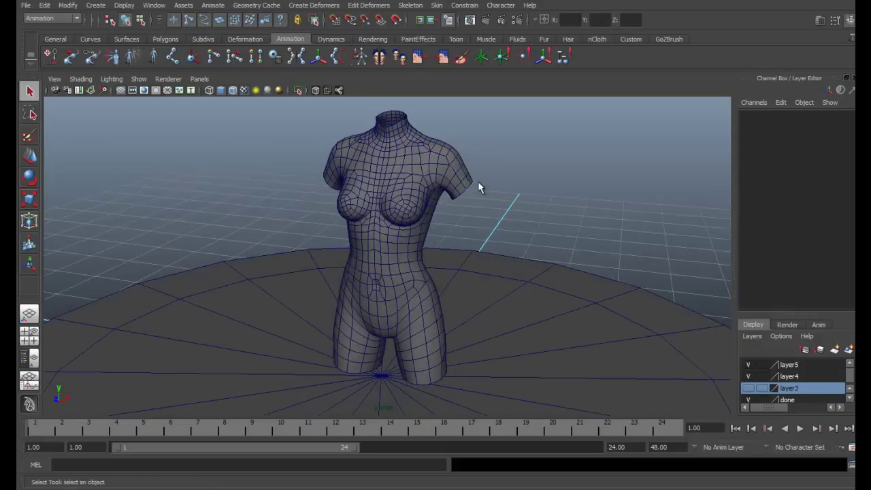
{"action": "mouse_move", "coordinate": [517, 175]}
{"action": "left_mouse_down", "text": "alt"}
{"action": "mouse_move", "coordinate": [499, 184]}
{"action": "mouse_move", "coordinate": [505, 164]}
{"action": "mouse_move", "coordinate": [620, 165]}
{"action": "mouse_move", "coordinate": [490, 158]}
{"action": "mouse_move", "coordinate": [622, 159]}
{"action": "mouse_move", "coordinate": [320, 160]}
{"action": "mouse_move", "coordinate": [416, 140]}
{"action": "mouse_move", "coordinate": [545, 162]}
{"action": "mouse_move", "coordinate": [638, 159]}
{"action": "mouse_move", "coordinate": [336, 160]}
{"action": "mouse_move", "coordinate": [413, 185]}
{"action": "mouse_move", "coordinate": [539, 163]}
{"action": "mouse_move", "coordinate": [517, 174]}
{"action": "left_mouse_up", "text": "alt"}
{"action": "mouse_move", "coordinate": [520, 221]}
{"action": "left_mouse_down", "text": "alt"}
{"action": "mouse_move", "coordinate": [503, 228]}
{"action": "mouse_move", "coordinate": [522, 224]}
{"action": "left_mouse_up", "text": "alt"}
{"action": "right_click_drag", "start_coordinate": [522, 224], "coordinate": [459, 226], "text": "alt"}
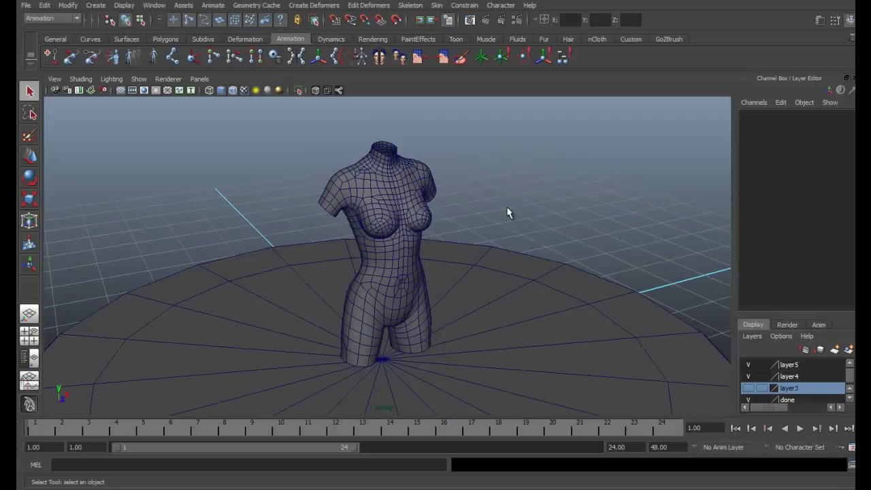
{"action": "left_click_drag", "start_coordinate": [507, 213], "coordinate": [198, 211], "text": "alt"}
{"action": "left_click_drag", "start_coordinate": [442, 193], "coordinate": [330, 182], "text": "alt"}
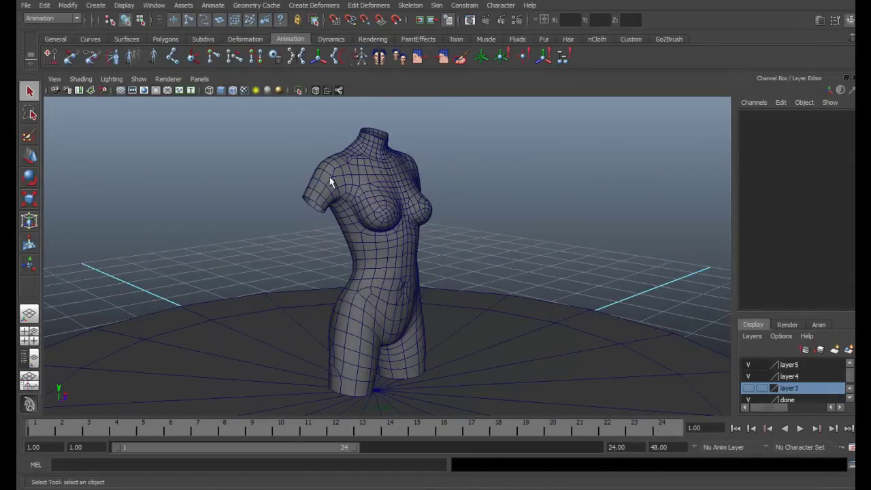
{"action": "left_click_drag", "start_coordinate": [265, 183], "coordinate": [237, 192], "text": "alt"}
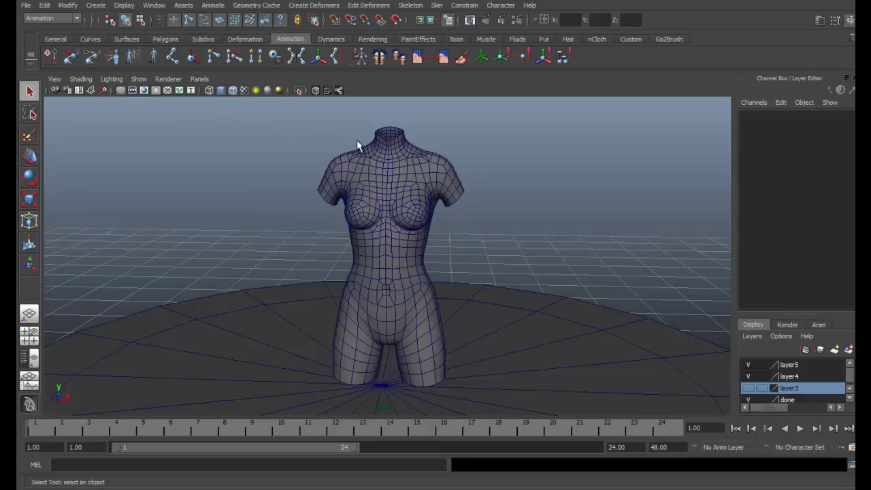
{"action": "left_click_drag", "start_coordinate": [360, 141], "coordinate": [178, 164], "text": "alt"}
{"action": "right_click_drag", "start_coordinate": [179, 163], "coordinate": [483, 238], "text": "alt"}
{"action": "left_click_drag", "start_coordinate": [261, 185], "coordinate": [365, 231], "text": "alt"}
{"action": "right_click_drag", "start_coordinate": [366, 232], "coordinate": [378, 241], "text": "alt"}
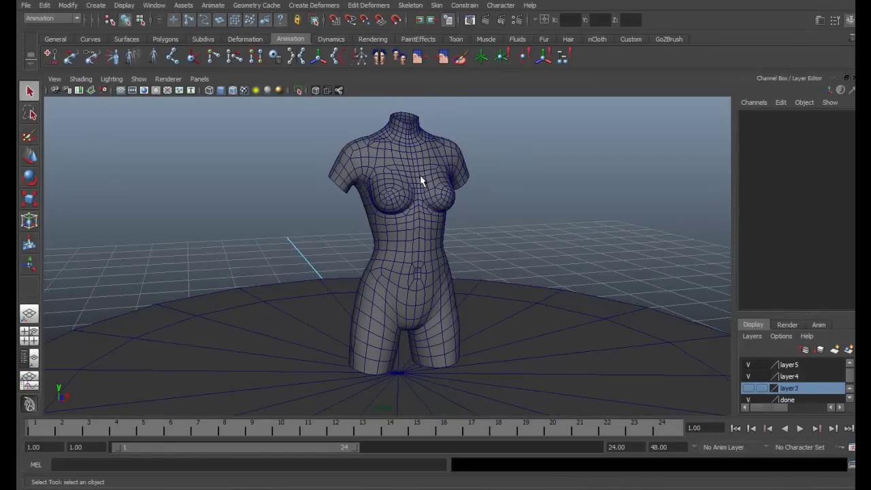
{"action": "middle_click_drag", "start_coordinate": [451, 227], "coordinate": [470, 228], "text": "alt"}
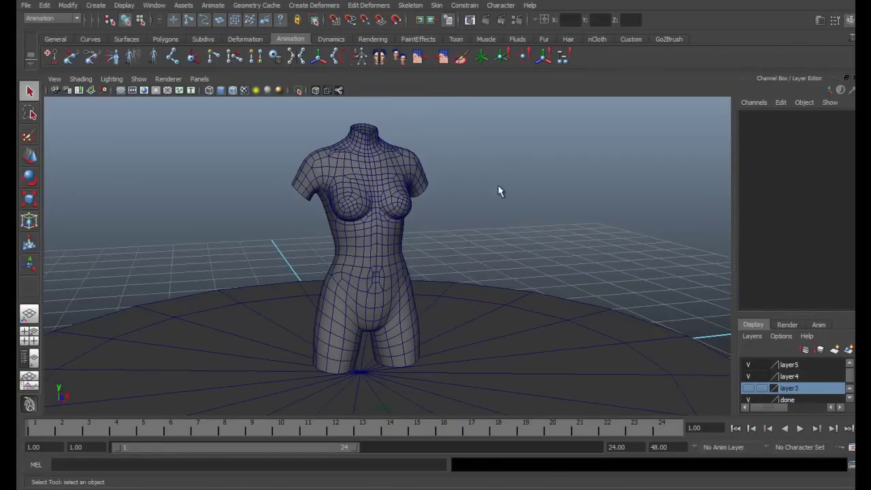
{"action": "left_click_drag", "start_coordinate": [498, 191], "coordinate": [386, 167], "text": "alt"}
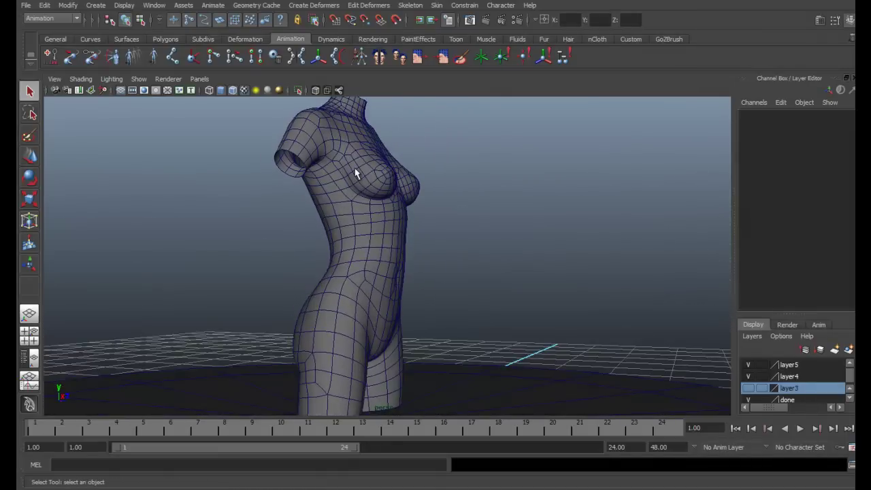
{"action": "left_click_drag", "start_coordinate": [418, 137], "coordinate": [364, 179], "text": "alt"}
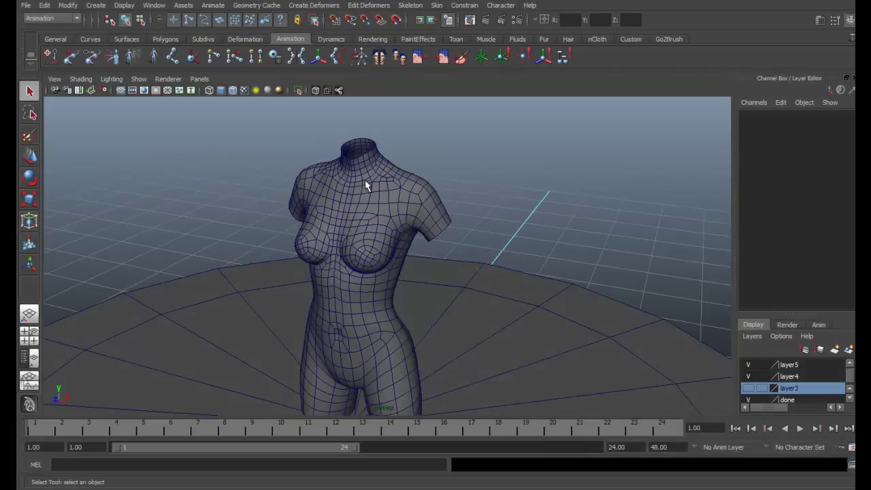
{"action": "left_click_drag", "start_coordinate": [410, 198], "coordinate": [482, 233], "text": "alt"}
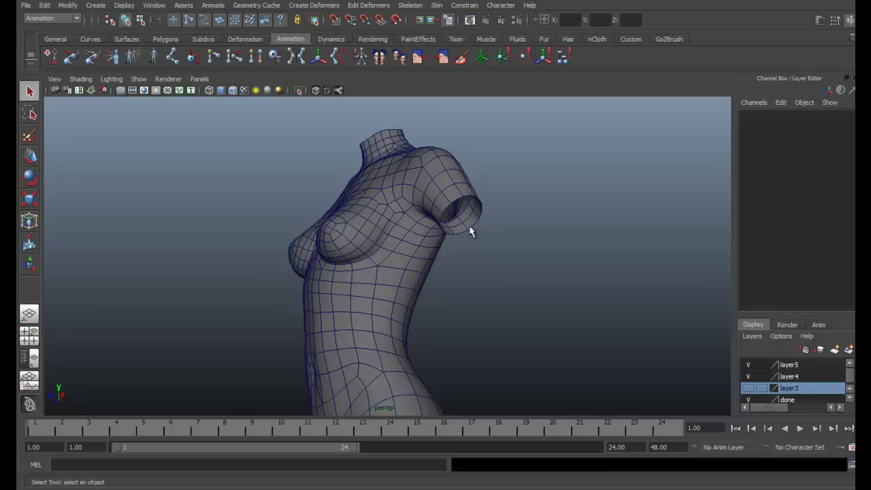
{"action": "left_click_drag", "start_coordinate": [470, 232], "coordinate": [411, 233], "text": "alt"}
- Duplicate the torso mesh and move the copy about -345 units along X, away from the original
{"action": "left_click", "coordinate": [395, 216]}
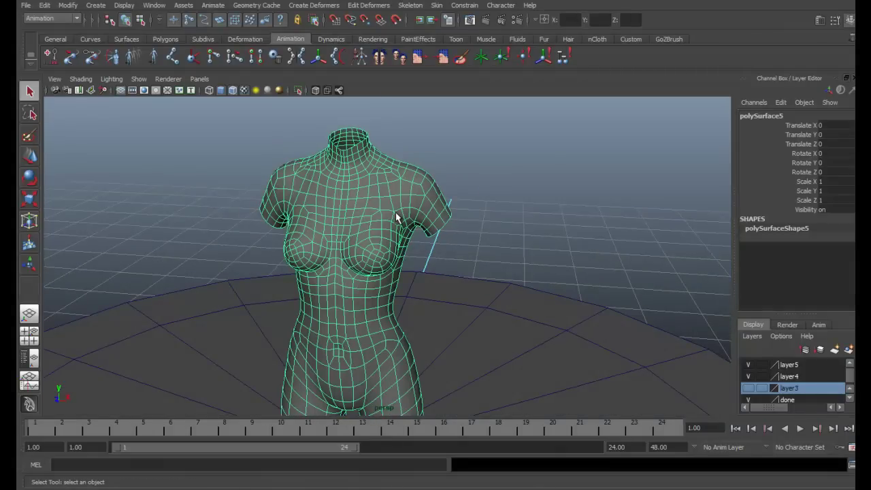
{"action": "key", "text": "ctrl+d"}
{"action": "key", "text": "w"}
{"action": "left_click_drag", "start_coordinate": [476, 244], "coordinate": [430, 276], "text": "alt"}
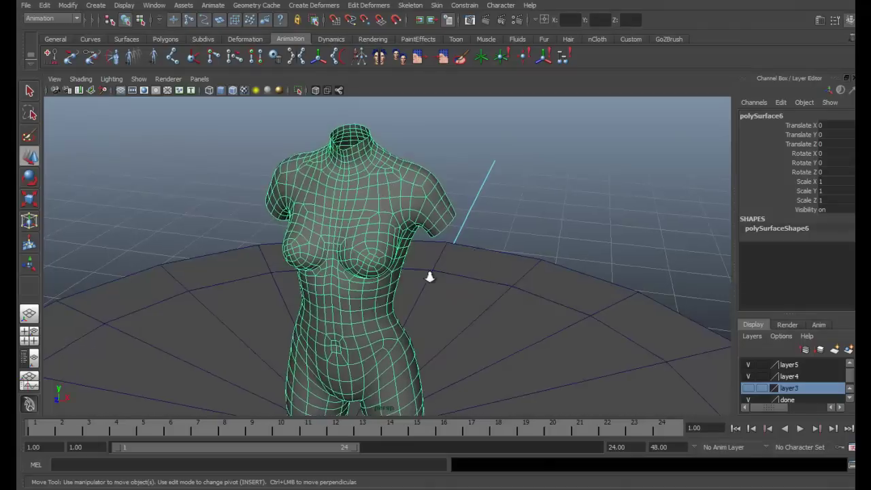
{"action": "right_click_drag", "start_coordinate": [429, 276], "coordinate": [388, 339], "text": "alt"}
{"action": "left_click_drag", "start_coordinate": [391, 359], "coordinate": [76, 237]}
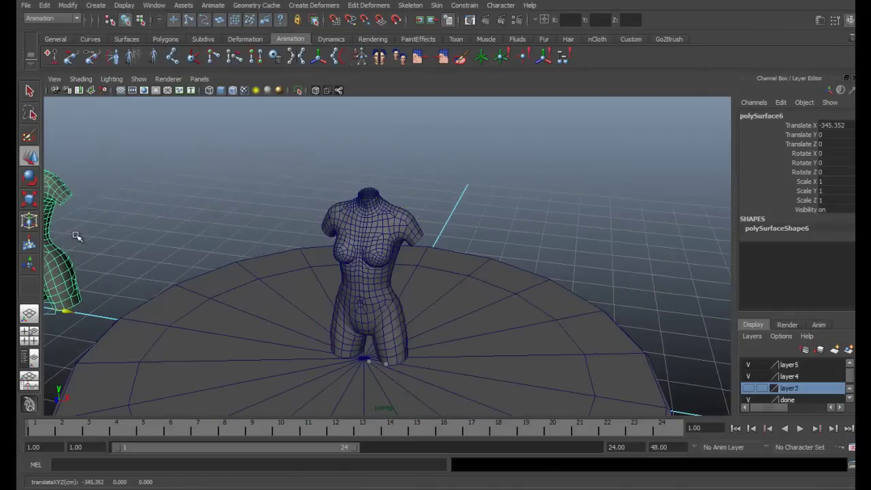
{"action": "left_click_drag", "start_coordinate": [264, 255], "coordinate": [225, 178], "text": "alt"}
- Select the original torso and examine the open end of its left arm up close
{"action": "left_click", "coordinate": [377, 229]}
{"action": "key", "text": "4"}
{"action": "right_click_drag", "start_coordinate": [377, 229], "coordinate": [417, 239], "text": "alt"}
{"action": "key", "text": "5"}
{"action": "left_click_drag", "start_coordinate": [418, 238], "coordinate": [408, 255], "text": "alt"}
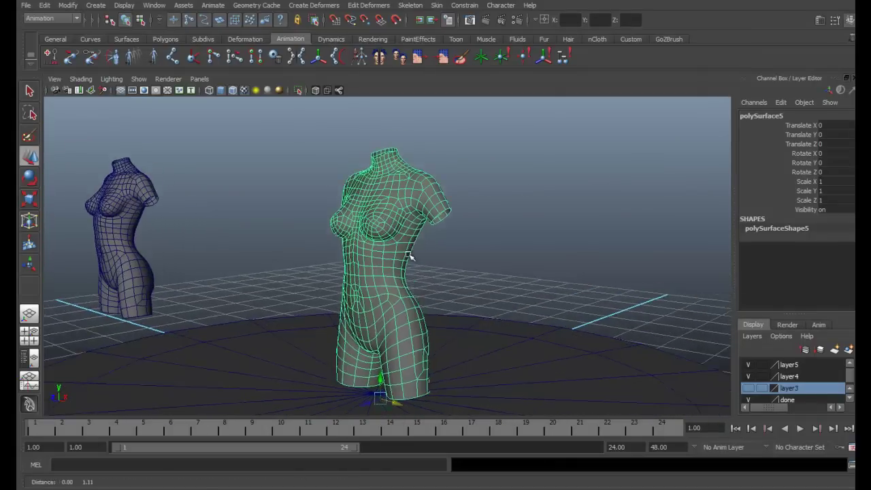
{"action": "right_click_drag", "start_coordinate": [409, 254], "coordinate": [547, 241], "text": "alt"}
{"action": "left_click_drag", "start_coordinate": [547, 240], "coordinate": [459, 238], "text": "alt"}
{"action": "right_click_drag", "start_coordinate": [459, 237], "coordinate": [549, 220], "text": "alt"}
{"action": "left_click_drag", "start_coordinate": [549, 221], "coordinate": [492, 164], "text": "alt"}
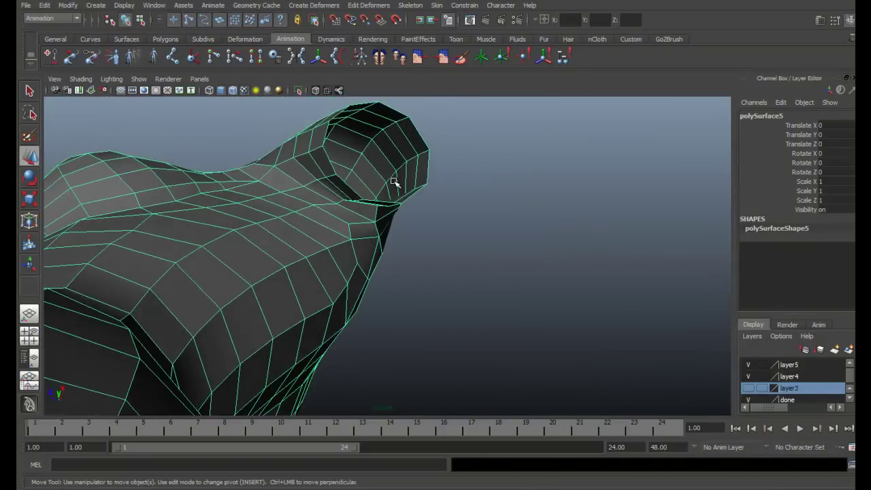
{"action": "left_click_drag", "start_coordinate": [394, 183], "coordinate": [279, 245], "text": "alt"}
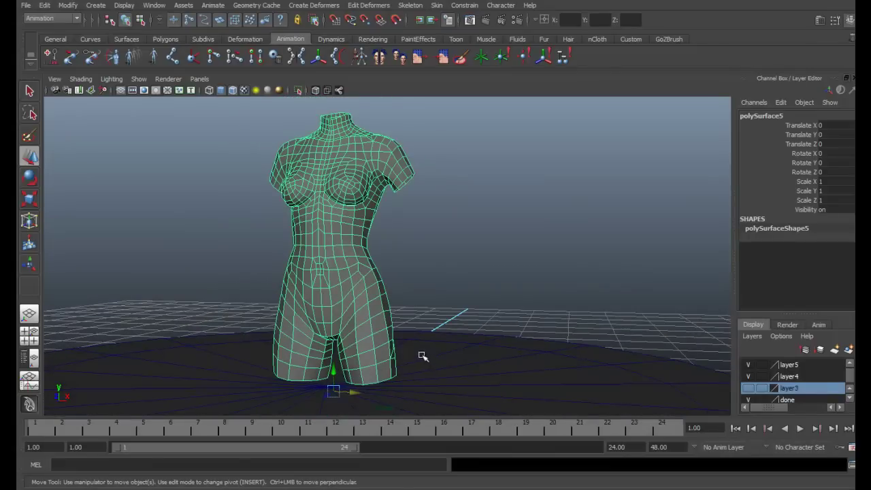
- Close the open end of the torso's left arm with Fill Hole on its border edges
{"action": "left_click_drag", "start_coordinate": [360, 361], "coordinate": [384, 231], "text": "alt"}
{"action": "middle_click_drag", "start_coordinate": [383, 231], "coordinate": [459, 208], "text": "alt"}
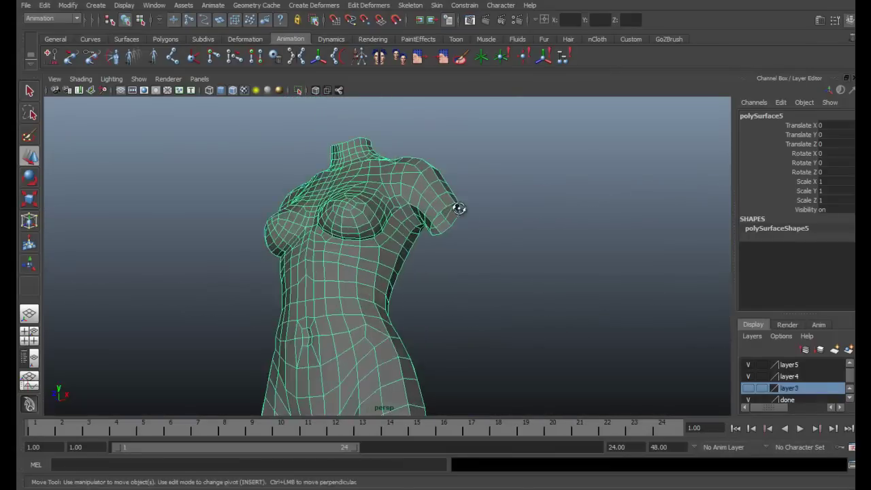
{"action": "scroll", "coordinate": [459, 208], "scroll_direction": "up", "scroll_amount": 3}
{"action": "left_click_drag", "start_coordinate": [478, 222], "coordinate": [430, 163], "text": "alt"}
{"action": "left_click_drag", "start_coordinate": [385, 183], "coordinate": [411, 193], "text": "alt"}
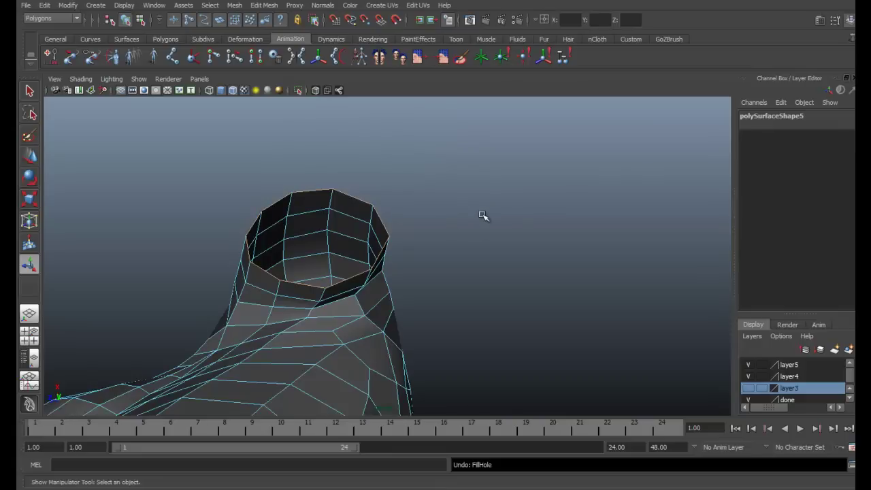
{"action": "left_click_drag", "start_coordinate": [461, 207], "coordinate": [428, 214], "text": "alt"}
{"action": "left_click", "coordinate": [234, 5]}
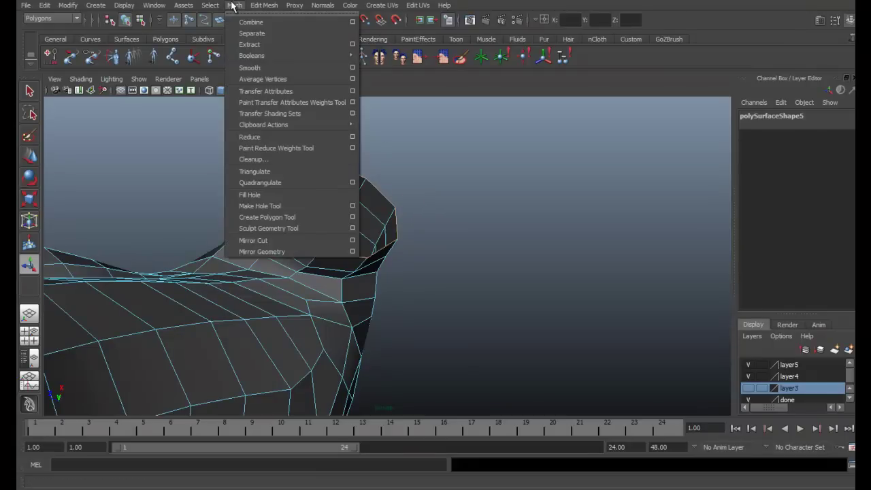
{"action": "left_click", "coordinate": [272, 204]}
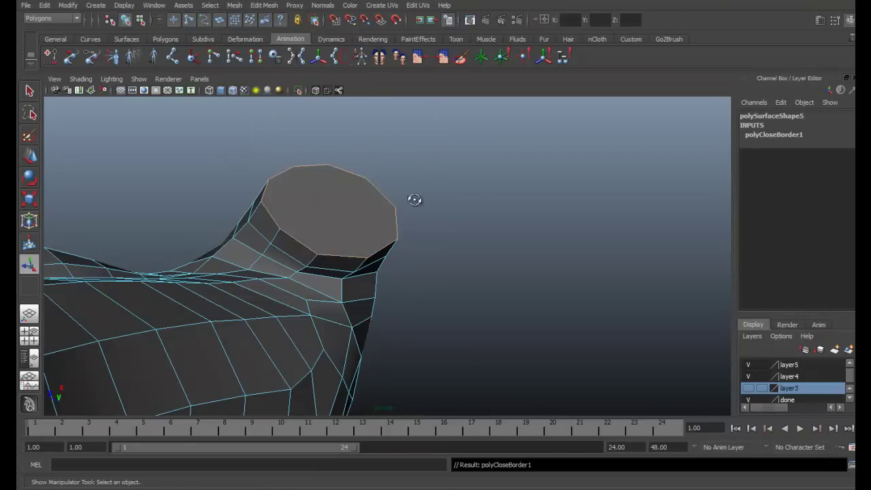
{"action": "left_click_drag", "start_coordinate": [414, 197], "coordinate": [476, 170], "text": "alt"}
{"action": "middle_click_drag", "start_coordinate": [476, 170], "coordinate": [468, 171], "text": "alt"}
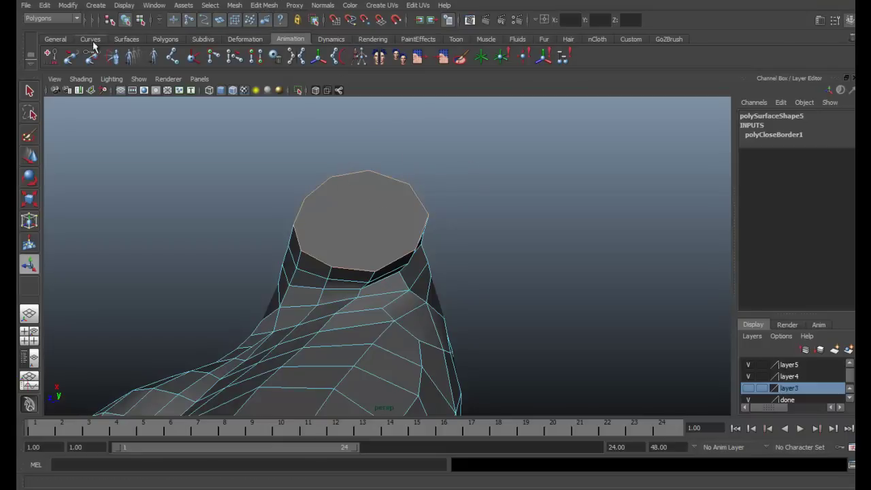
- Try to insert an edge loop across the new cap face of the arm
{"action": "left_click", "coordinate": [235, 40]}
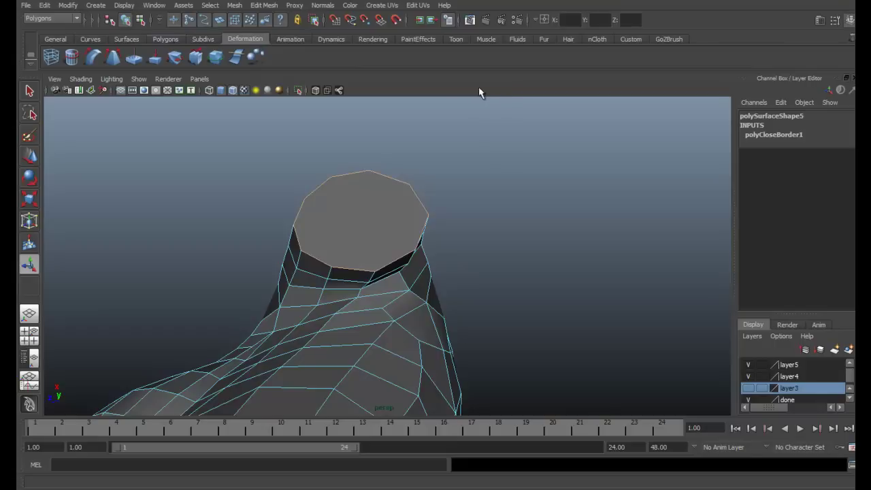
{"action": "left_click", "coordinate": [165, 39]}
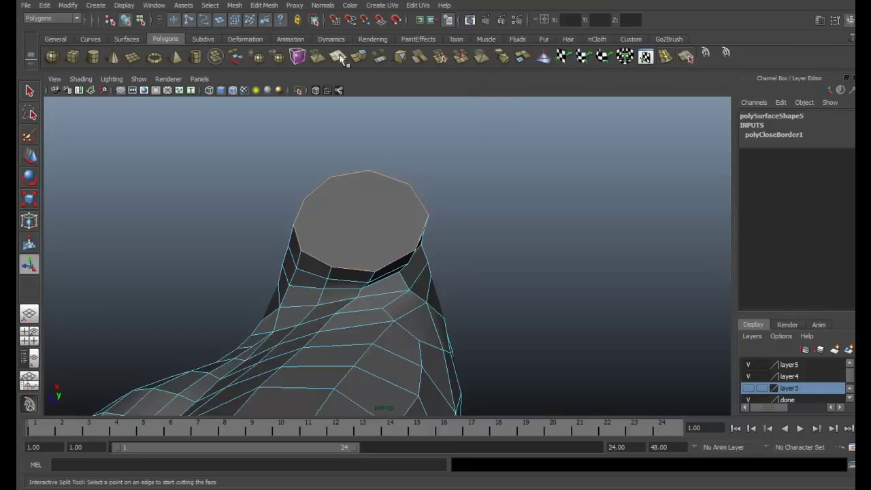
{"action": "left_click", "coordinate": [667, 60]}
{"action": "scroll", "coordinate": [490, 235], "scroll_direction": "up", "scroll_amount": 3}
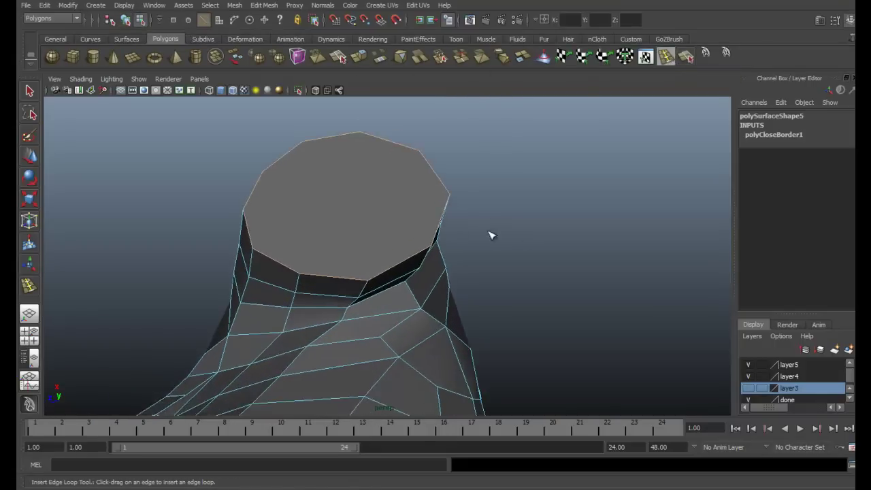
{"action": "middle_click_drag", "start_coordinate": [492, 235], "coordinate": [489, 221], "text": "alt"}
{"action": "right_click_drag", "start_coordinate": [456, 218], "coordinate": [443, 230], "text": "alt"}
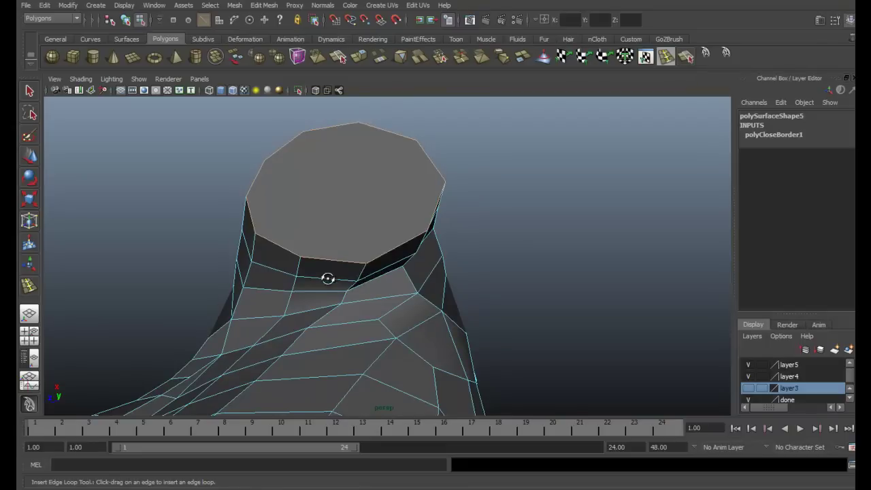
{"action": "left_click_drag", "start_coordinate": [326, 274], "coordinate": [371, 272], "text": "alt"}
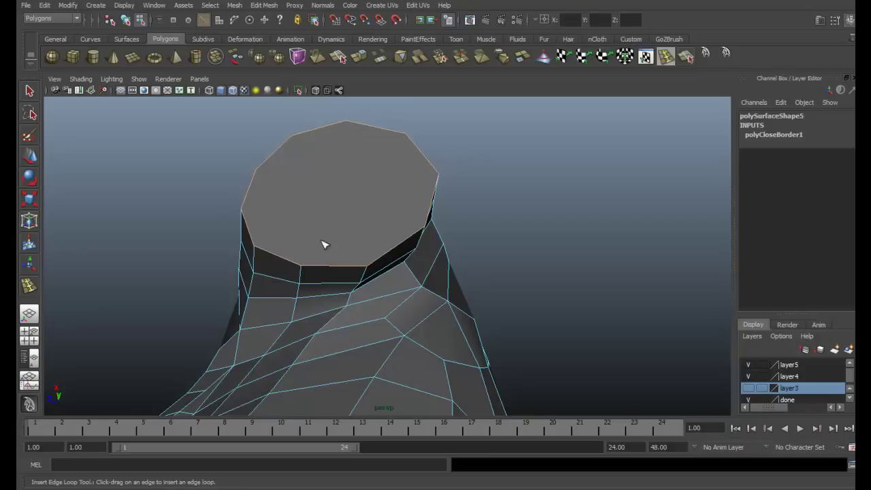
{"action": "left_click", "coordinate": [349, 123]}
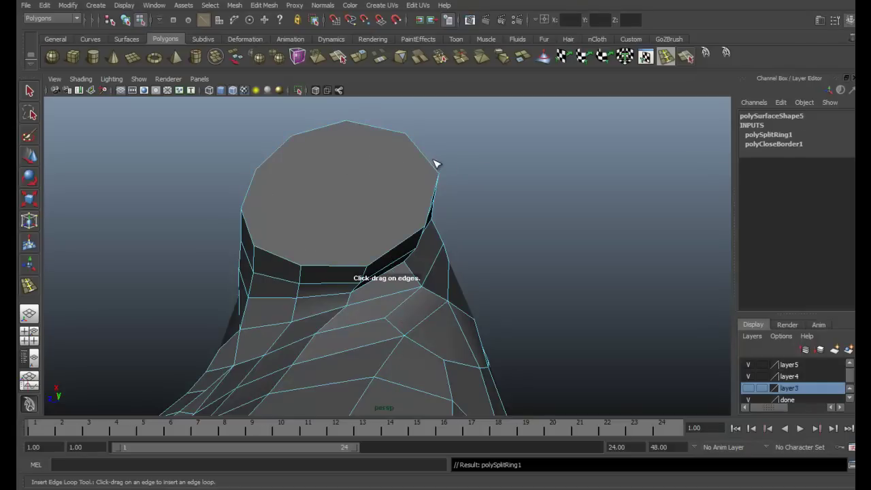
{"action": "left_click_drag", "start_coordinate": [436, 163], "coordinate": [381, 214], "text": "alt"}
{"action": "key", "text": "ctrl+z"}
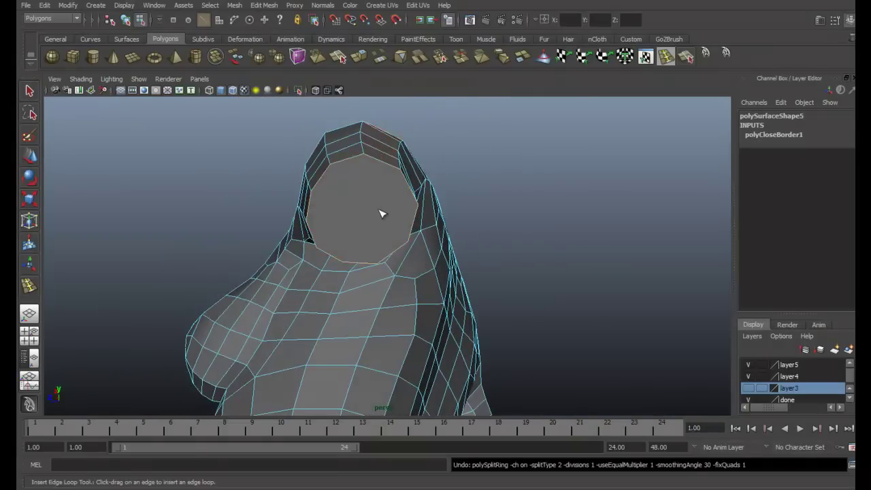
- Split the arm's cap face with the Split Polygon Tool, joining two opposite rim vertices near its middle
{"action": "left_click_drag", "start_coordinate": [478, 195], "coordinate": [467, 167], "text": "alt"}
{"action": "left_click", "coordinate": [467, 168]}
{"action": "right_click_drag", "start_coordinate": [453, 172], "coordinate": [500, 217], "text": "alt"}
{"action": "left_click_drag", "start_coordinate": [396, 204], "coordinate": [566, 159], "text": "alt"}
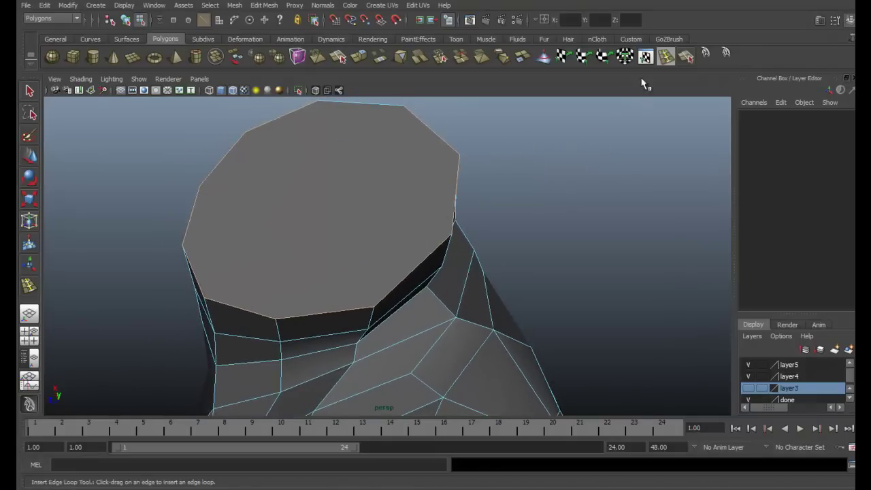
{"action": "left_click", "coordinate": [686, 57]}
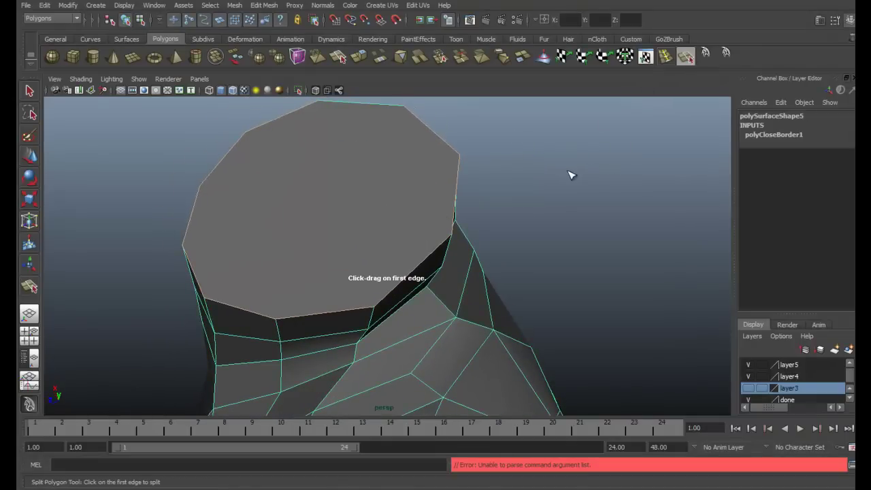
{"action": "left_click_drag", "start_coordinate": [638, 124], "coordinate": [322, 120], "text": "alt"}
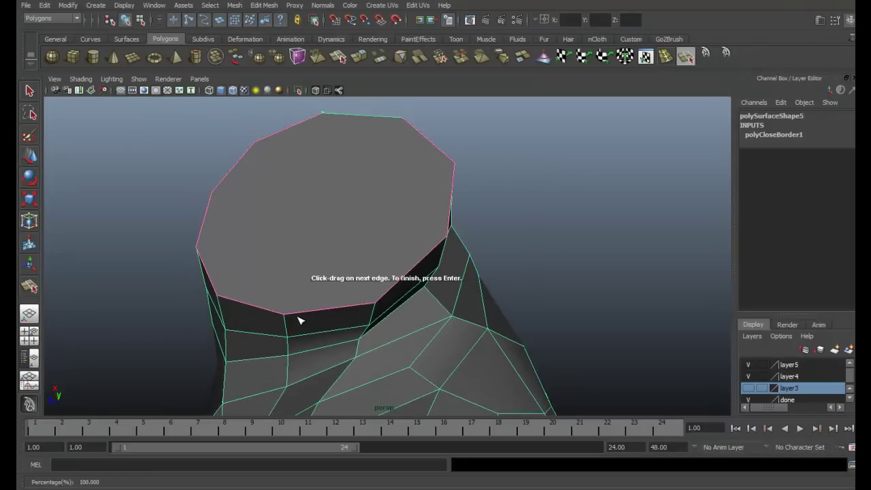
{"action": "left_click_drag", "start_coordinate": [298, 315], "coordinate": [278, 313]}
{"action": "key", "text": "Return"}
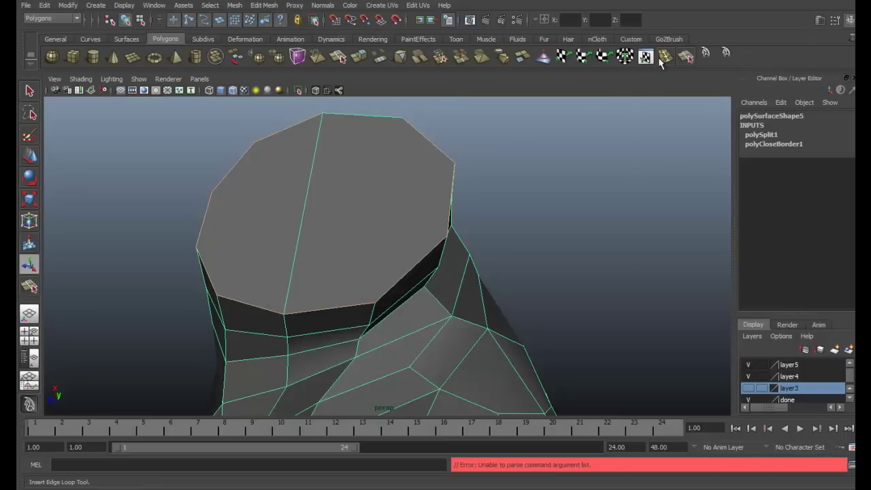
- Cut a second edge across the arm cap beside the first, joining the neighbouring pair of opposite rim vertices
{"action": "left_click", "coordinate": [685, 56]}
{"action": "left_click_drag", "start_coordinate": [525, 178], "coordinate": [540, 191], "text": "alt"}
{"action": "left_click_drag", "start_coordinate": [433, 151], "coordinate": [403, 116]}
{"action": "left_click", "coordinate": [379, 300]}
{"action": "left_click_drag", "start_coordinate": [379, 299], "coordinate": [532, 181]}
{"action": "key", "text": "Return"}
- Cut a third edge across the arm cap on the other side of the middle edge, joining the neighbouring pair of opposite rim vertices
{"action": "key", "text": "y"}
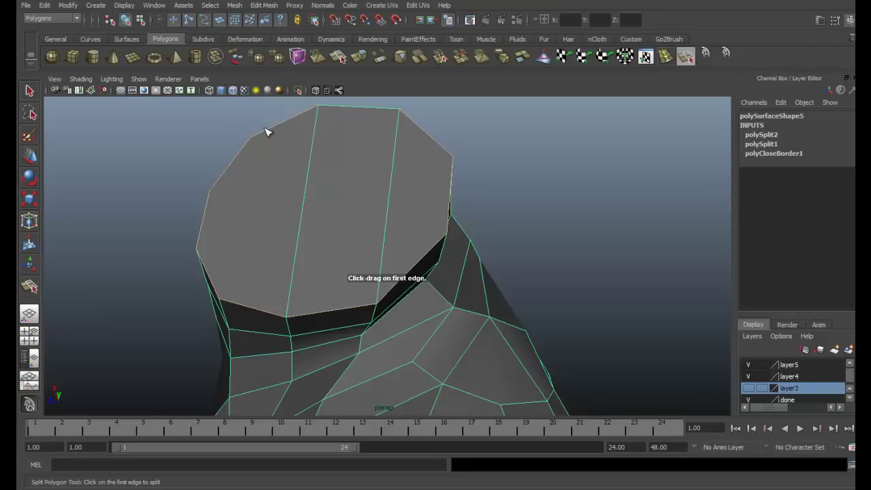
{"action": "left_click_drag", "start_coordinate": [266, 136], "coordinate": [221, 148]}
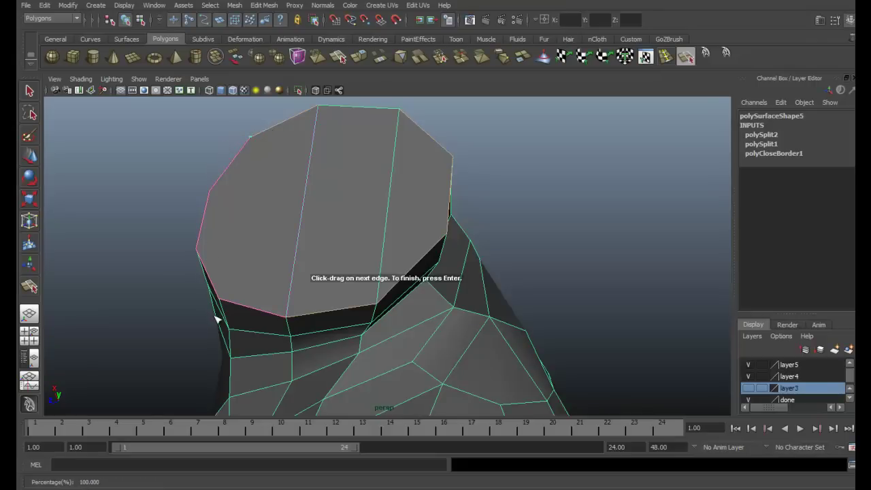
{"action": "left_click_drag", "start_coordinate": [227, 306], "coordinate": [208, 291]}
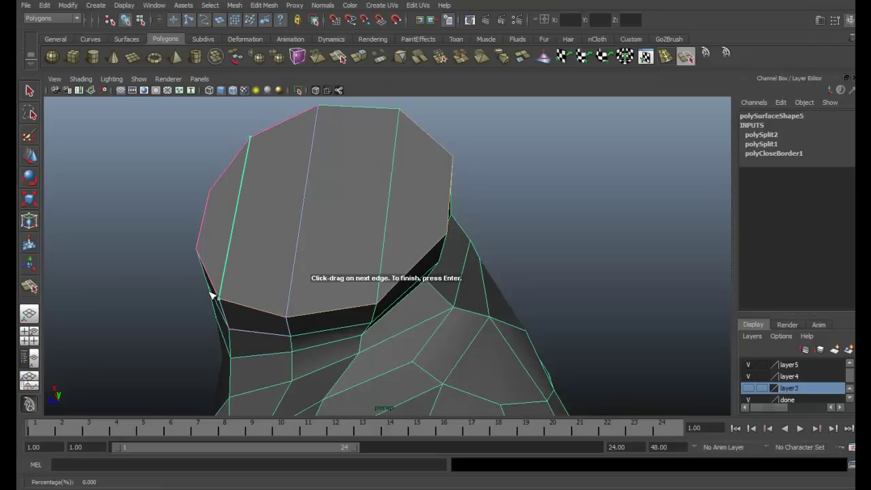
{"action": "key", "text": "Return"}
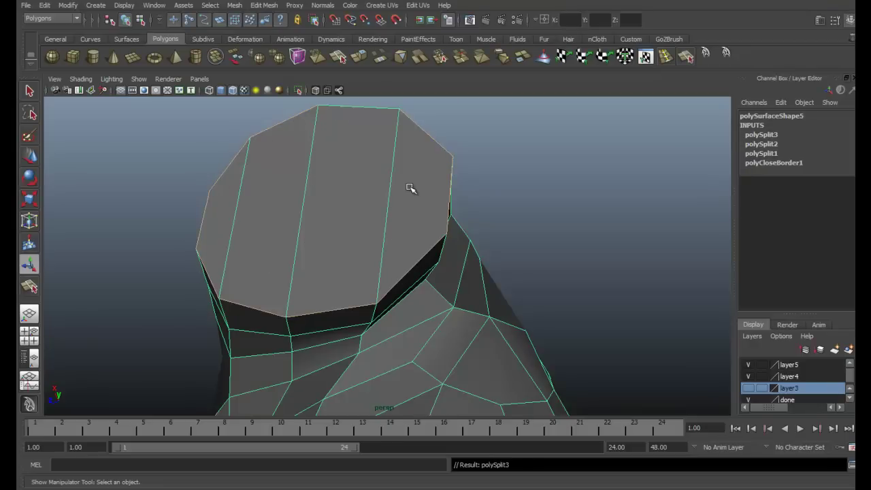
- Examine the divided arm cap and the surrounding arm and torso from several sides
{"action": "left_click_drag", "start_coordinate": [503, 192], "coordinate": [365, 242], "text": "alt"}
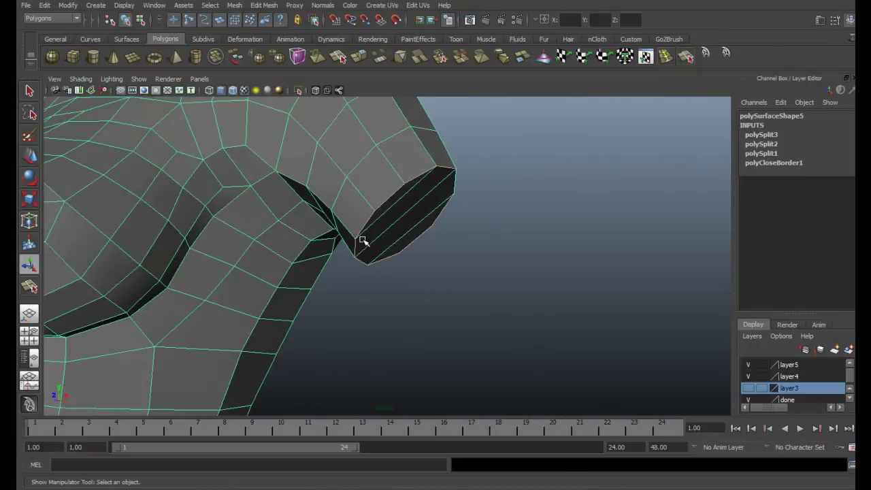
{"action": "scroll", "coordinate": [447, 220], "scroll_direction": "down", "scroll_amount": 10}
{"action": "left_click", "coordinate": [446, 245]}
{"action": "right_click", "coordinate": [386, 192]}
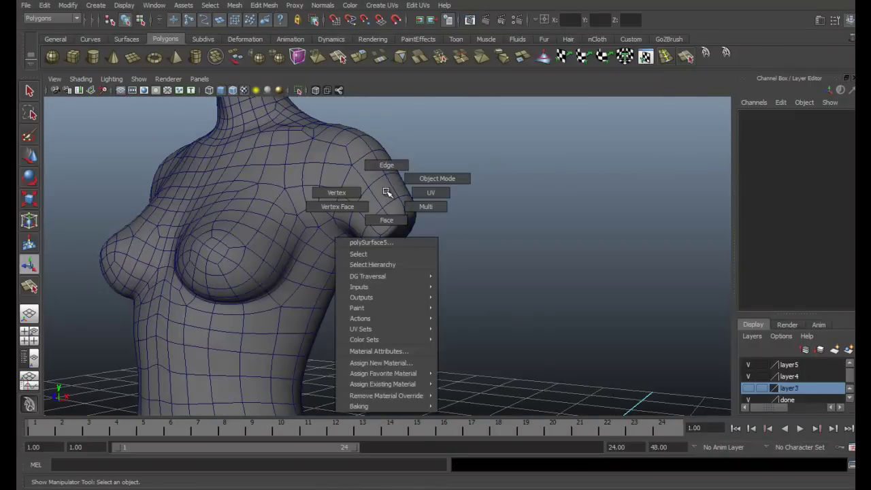
{"action": "left_click_drag", "start_coordinate": [486, 191], "coordinate": [561, 187], "text": "alt"}
{"action": "scroll", "coordinate": [410, 202], "scroll_direction": "down", "scroll_amount": 3}
{"action": "left_click_drag", "start_coordinate": [410, 202], "coordinate": [326, 188], "text": "alt"}
{"action": "right_click_drag", "start_coordinate": [327, 189], "coordinate": [466, 218], "text": "alt"}
{"action": "left_click_drag", "start_coordinate": [466, 218], "coordinate": [404, 181], "text": "alt"}
- Try to move the border edge loop around the torso's capped arm end, and undo the move
{"action": "left_click", "coordinate": [450, 185]}
{"action": "right_click_drag", "start_coordinate": [404, 181], "coordinate": [499, 206], "text": "alt"}
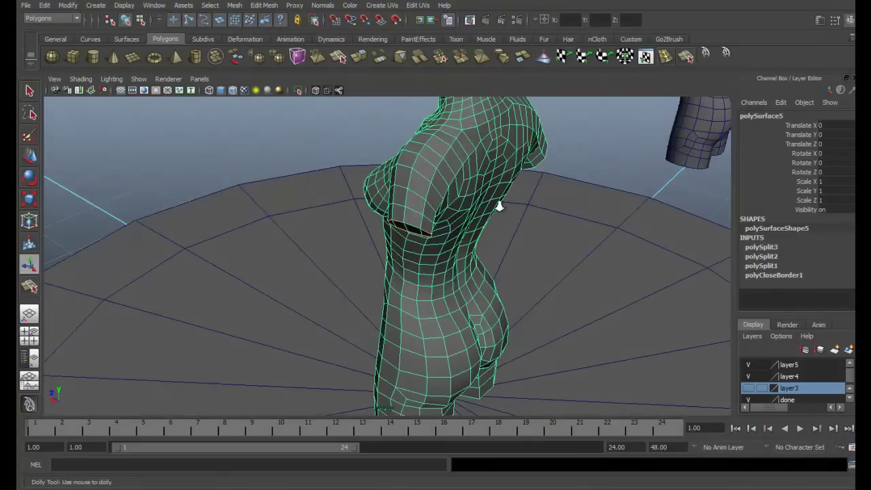
{"action": "left_click_drag", "start_coordinate": [499, 207], "coordinate": [490, 189], "text": "alt"}
{"action": "right_click_drag", "start_coordinate": [490, 189], "coordinate": [545, 197], "text": "alt"}
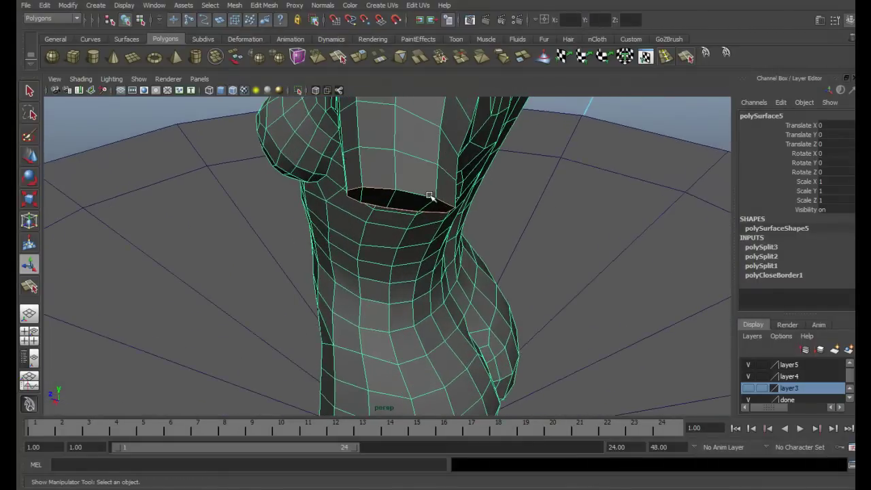
{"action": "key", "text": "F10"}
{"action": "left_click_drag", "start_coordinate": [424, 188], "coordinate": [418, 172], "text": "alt"}
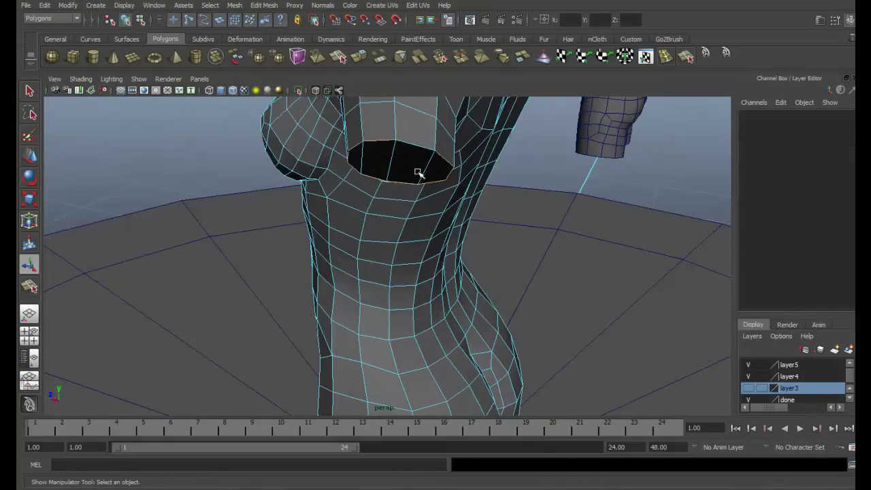
{"action": "left_click", "coordinate": [422, 172]}
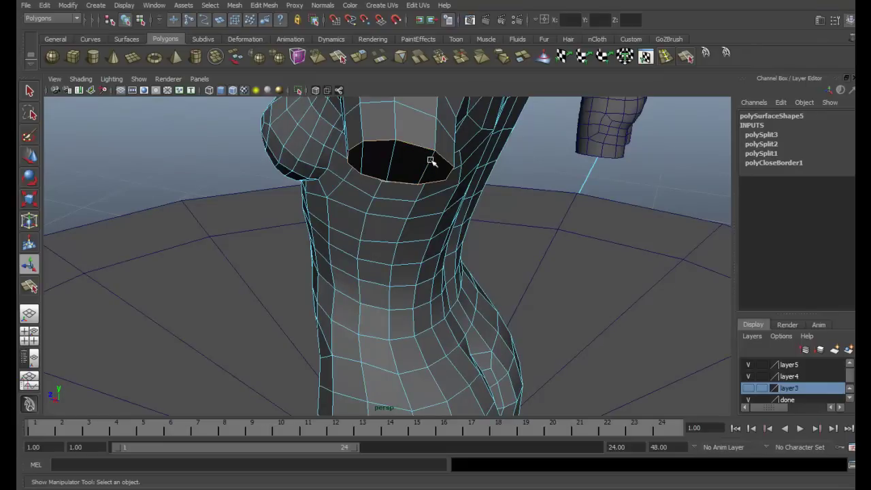
{"action": "double_click", "coordinate": [428, 170]}
{"action": "key", "text": "w"}
{"action": "left_click_drag", "start_coordinate": [394, 159], "coordinate": [462, 144], "text": "alt"}
{"action": "key", "text": "ctrl+z"}
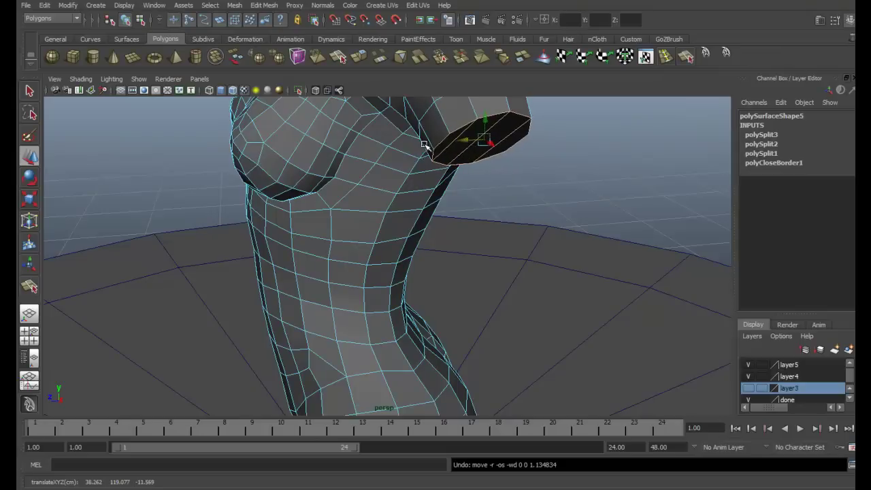
- Try to move a single edge running along the arm beside the cap, and undo the move
{"action": "left_click", "coordinate": [453, 144]}
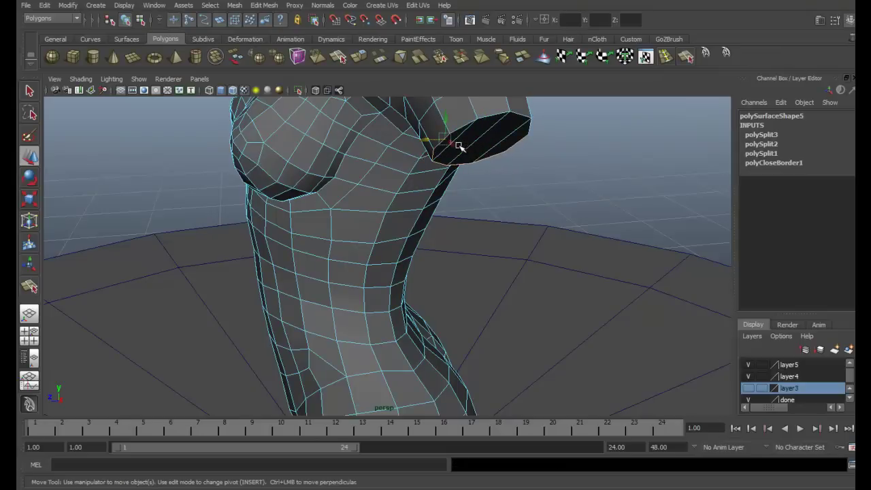
{"action": "key", "text": "ctrl+z"}
{"action": "left_click_drag", "start_coordinate": [460, 147], "coordinate": [447, 136], "text": "alt"}
{"action": "right_click_drag", "start_coordinate": [447, 136], "coordinate": [454, 232], "text": "alt"}
{"action": "left_click_drag", "start_coordinate": [454, 232], "coordinate": [255, 211], "text": "alt"}
{"action": "key", "text": "ctrl+z"}
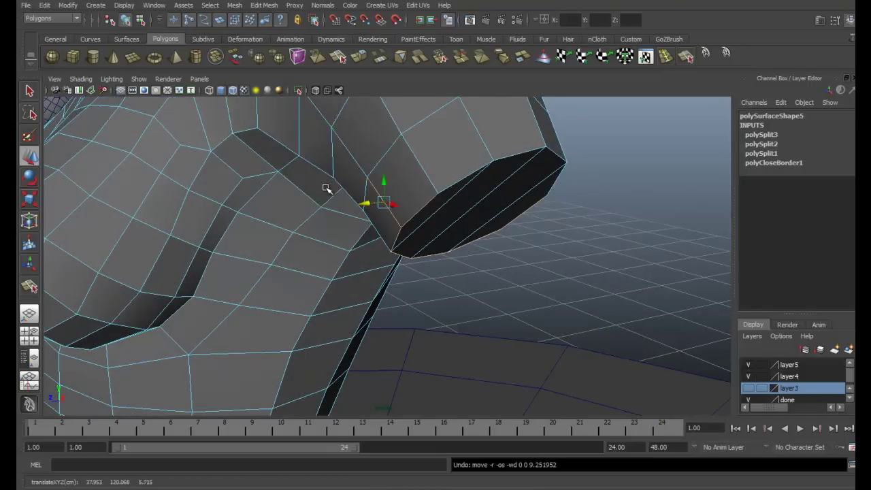
- Select all vertices around the arm cap's rim with the Scale Tool active and check the selection from both sides
{"action": "scroll", "coordinate": [455, 200], "scroll_direction": "down", "scroll_amount": 3}
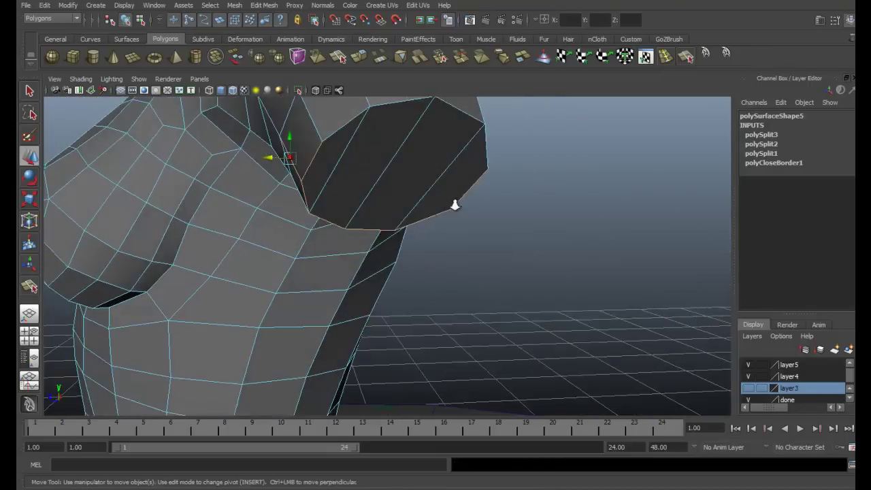
{"action": "left_click_drag", "start_coordinate": [455, 200], "coordinate": [343, 200], "text": "alt"}
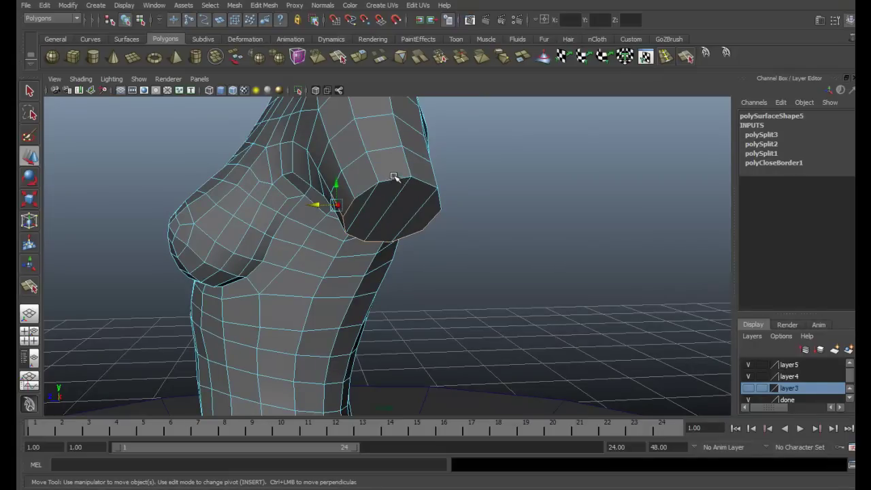
{"action": "double_click", "coordinate": [427, 183]}
{"action": "key", "text": "r"}
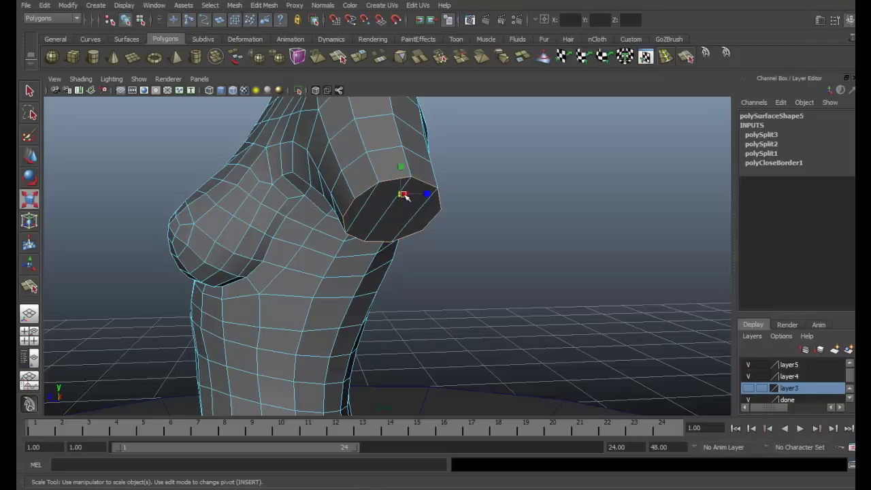
{"action": "left_click_drag", "start_coordinate": [402, 194], "coordinate": [496, 204]}
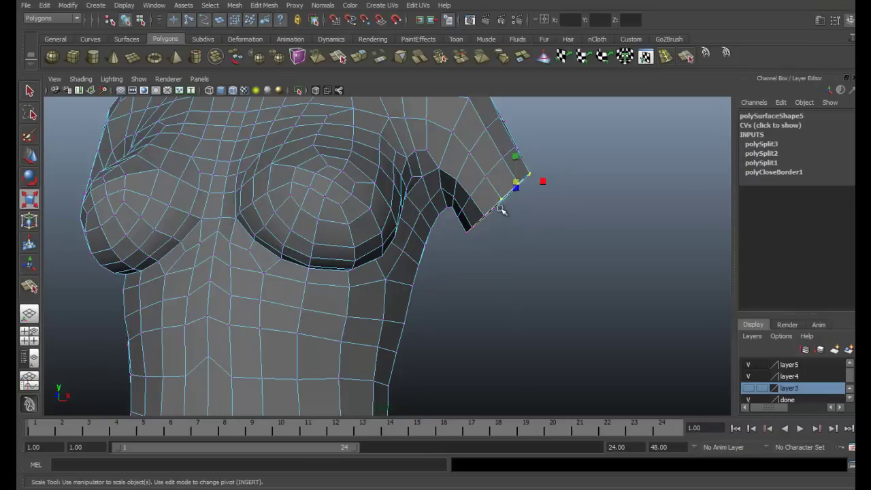
{"action": "left_click", "coordinate": [462, 231], "text": "shift"}
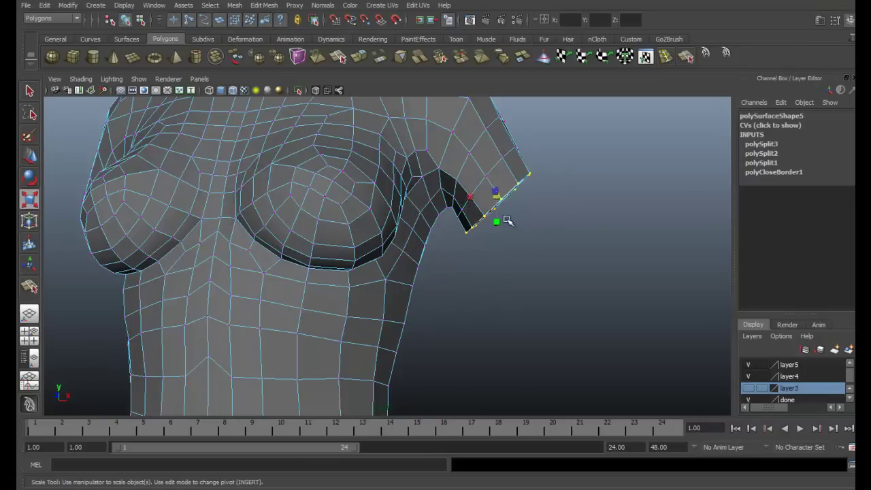
{"action": "left_click_drag", "start_coordinate": [467, 218], "coordinate": [367, 197], "text": "alt"}
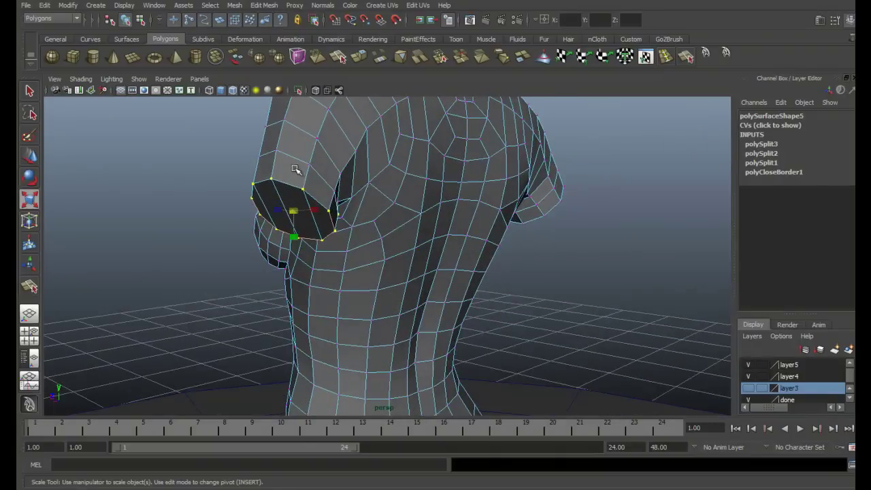
{"action": "left_click_drag", "start_coordinate": [299, 204], "coordinate": [535, 198], "text": "alt"}
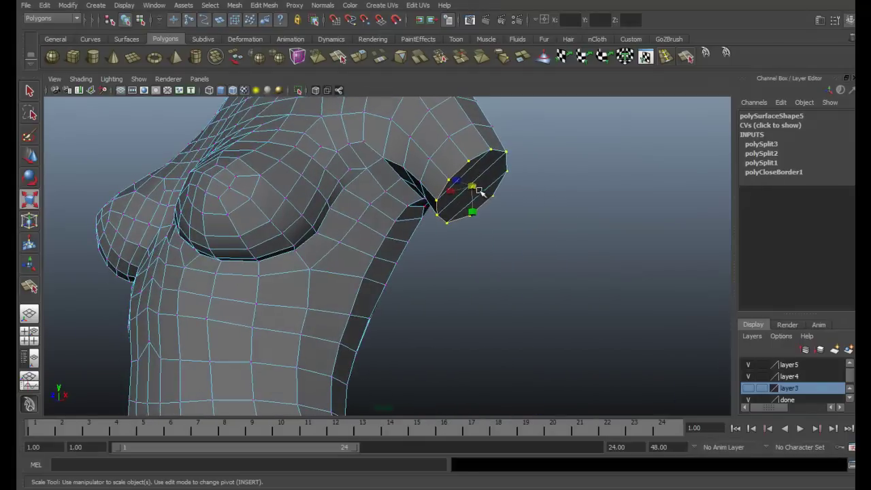
- Turn on smooth mesh preview for the torso and examine the shape of its arm end
{"action": "right_click_drag", "start_coordinate": [480, 193], "coordinate": [343, 219], "text": "alt"}
{"action": "left_click_drag", "start_coordinate": [442, 240], "coordinate": [391, 197], "text": "alt"}
{"action": "left_click", "coordinate": [385, 182]}
{"action": "key", "text": "3"}
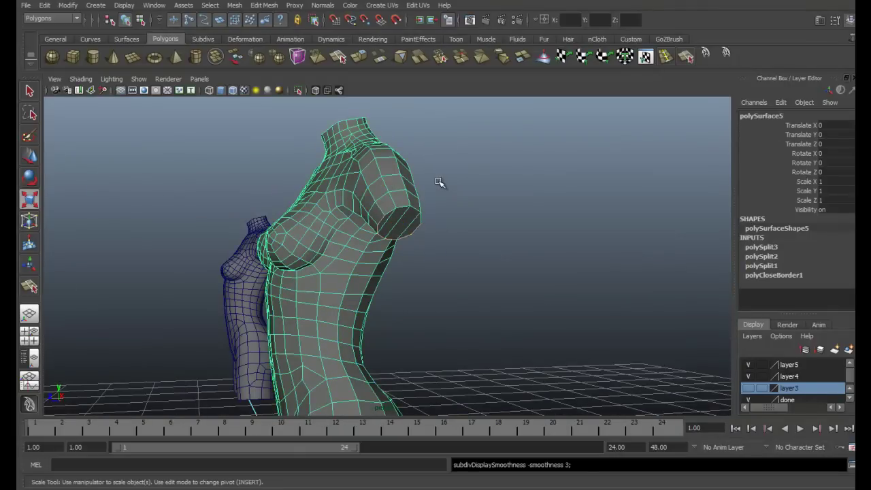
{"action": "left_click", "coordinate": [432, 170]}
{"action": "left_click_drag", "start_coordinate": [436, 171], "coordinate": [500, 195], "text": "alt"}
{"action": "right_click_drag", "start_coordinate": [499, 195], "coordinate": [511, 237], "text": "alt"}
{"action": "left_click_drag", "start_coordinate": [510, 236], "coordinate": [549, 287], "text": "alt"}
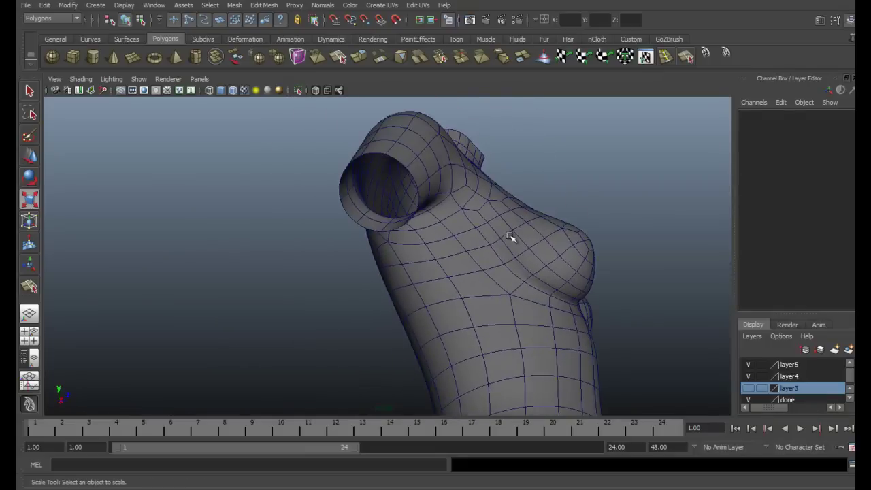
- Examine the open neck rim and the faces around the neck and shoulders from several angles, and return to selecting the whole torso
{"action": "left_click_drag", "start_coordinate": [581, 182], "coordinate": [517, 188], "text": "alt"}
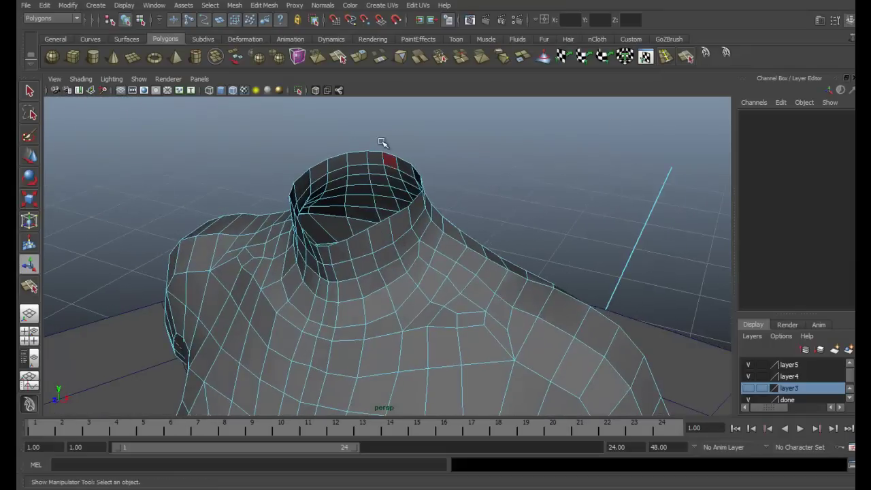
{"action": "left_click_drag", "start_coordinate": [358, 194], "coordinate": [390, 154], "text": "alt"}
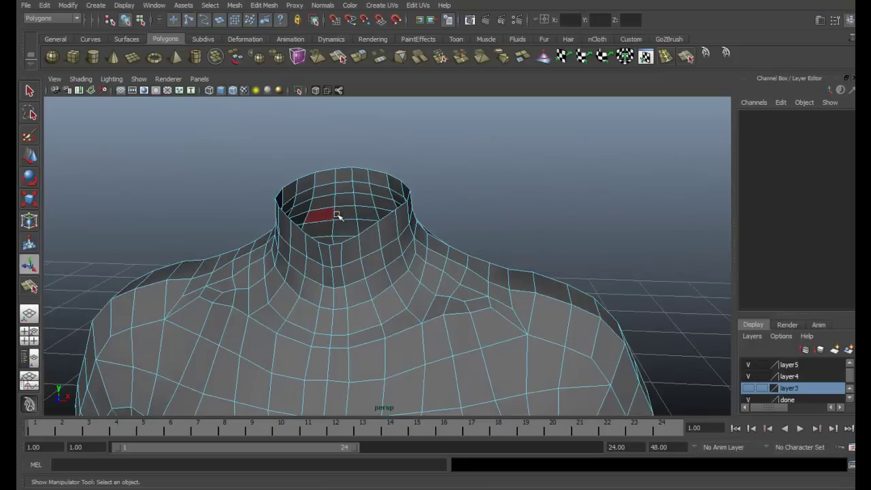
{"action": "left_click_drag", "start_coordinate": [338, 215], "coordinate": [443, 227], "text": "alt"}
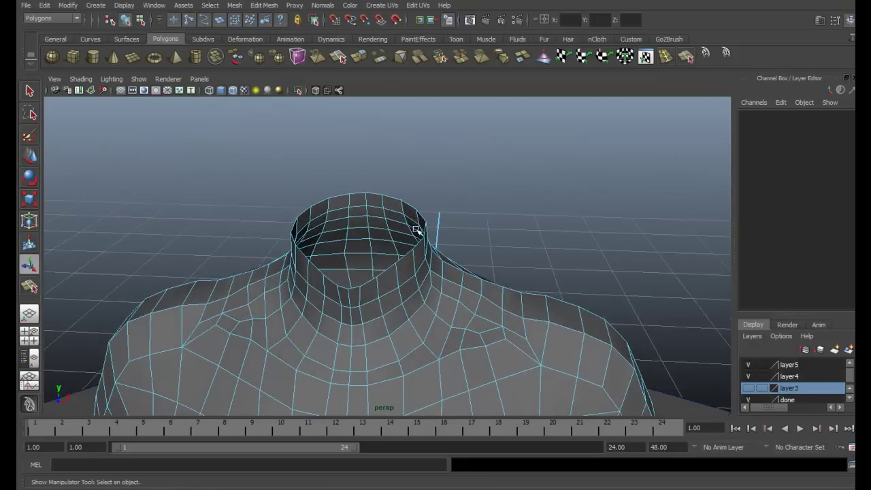
{"action": "left_click_drag", "start_coordinate": [361, 158], "coordinate": [355, 181], "text": "alt"}
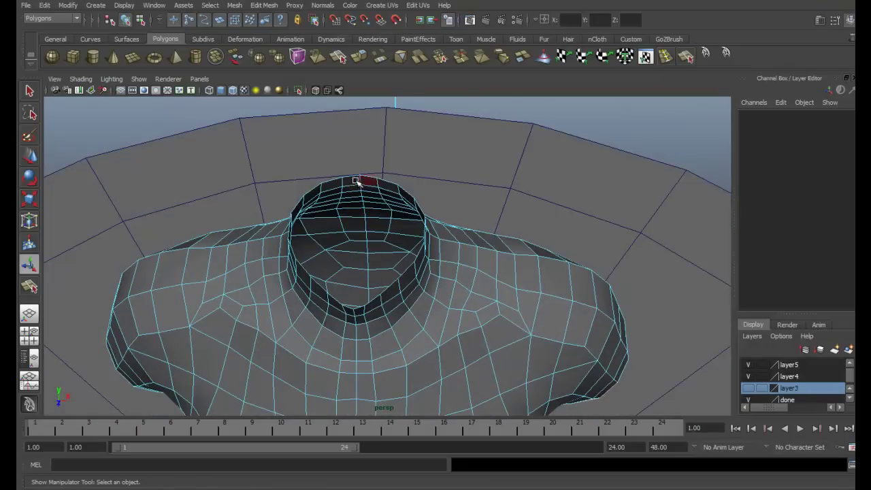
{"action": "left_click_drag", "start_coordinate": [268, 229], "coordinate": [296, 223], "text": "alt"}
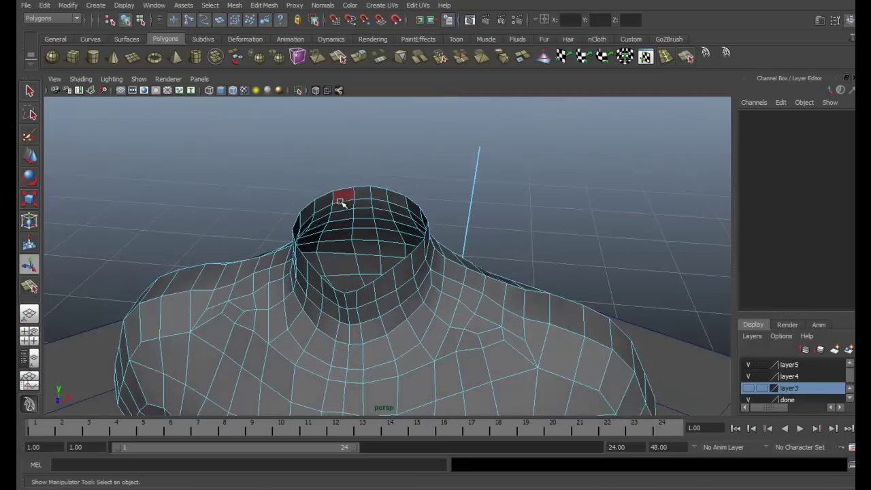
{"action": "left_click_drag", "start_coordinate": [470, 206], "coordinate": [430, 199], "text": "alt"}
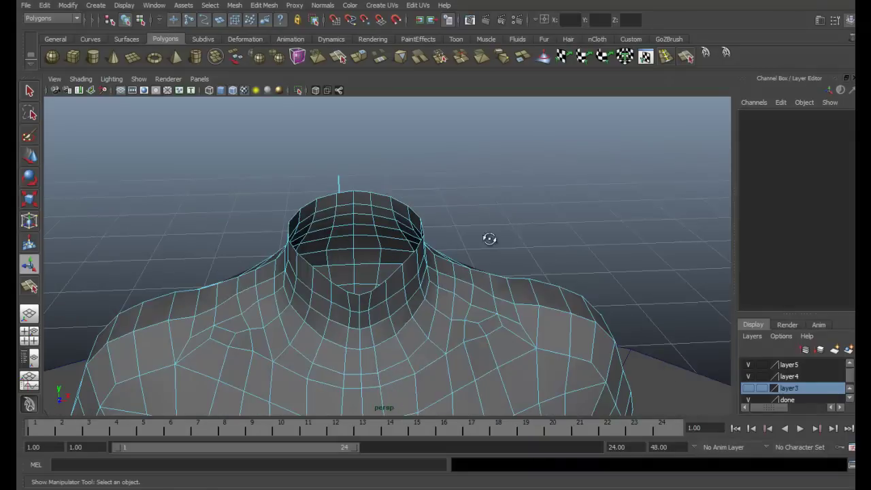
{"action": "left_click_drag", "start_coordinate": [490, 238], "coordinate": [379, 244], "text": "alt"}
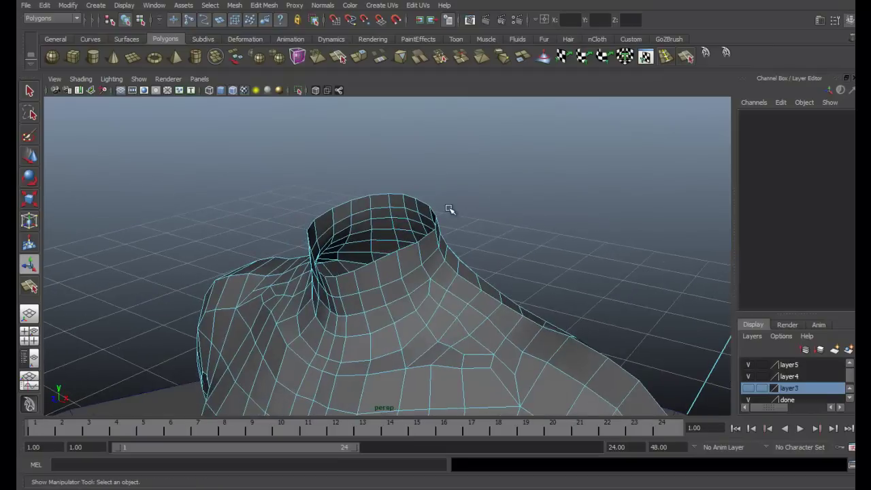
{"action": "left_click_drag", "start_coordinate": [449, 209], "coordinate": [531, 251], "text": "alt"}
{"action": "right_click_drag", "start_coordinate": [531, 251], "coordinate": [415, 190], "text": "alt"}
{"action": "left_click_drag", "start_coordinate": [414, 190], "coordinate": [350, 204], "text": "alt"}
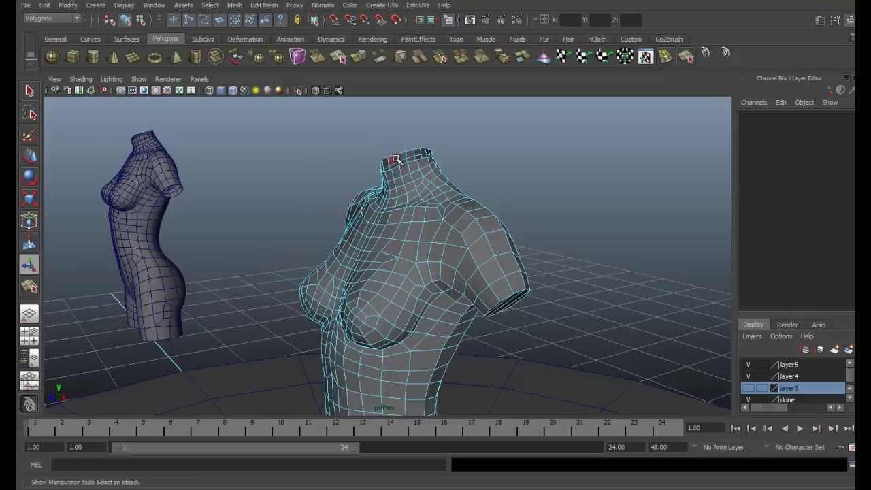
{"action": "left_click_drag", "start_coordinate": [403, 161], "coordinate": [451, 159], "text": "alt"}
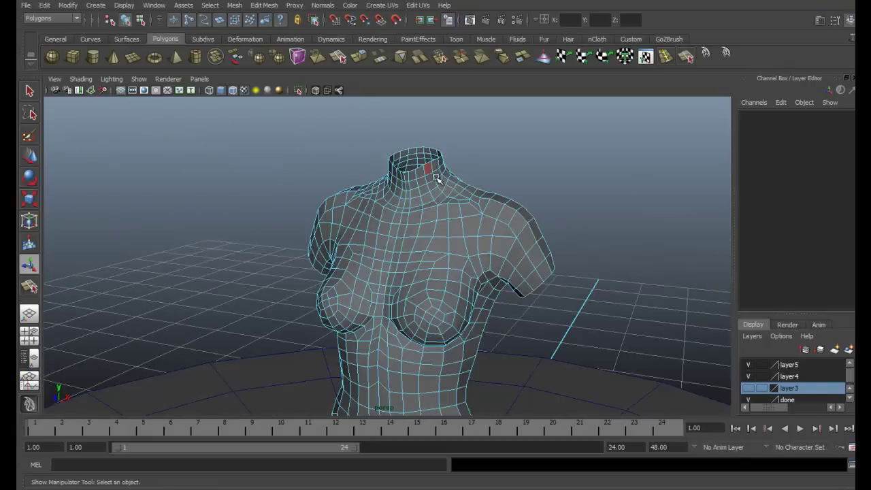
{"action": "left_click_drag", "start_coordinate": [471, 187], "coordinate": [335, 266], "text": "alt"}
{"action": "scroll", "coordinate": [364, 205], "scroll_direction": "up", "scroll_amount": 4}
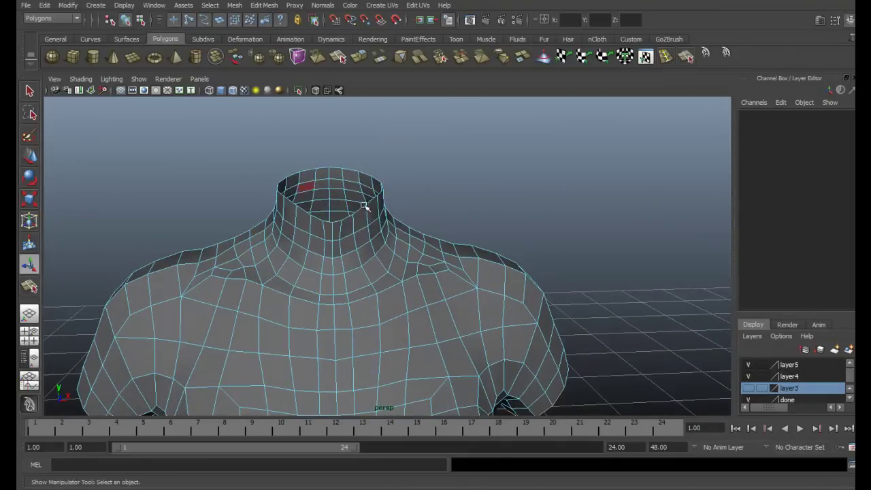
{"action": "scroll", "coordinate": [440, 210], "scroll_direction": "down", "scroll_amount": 4}
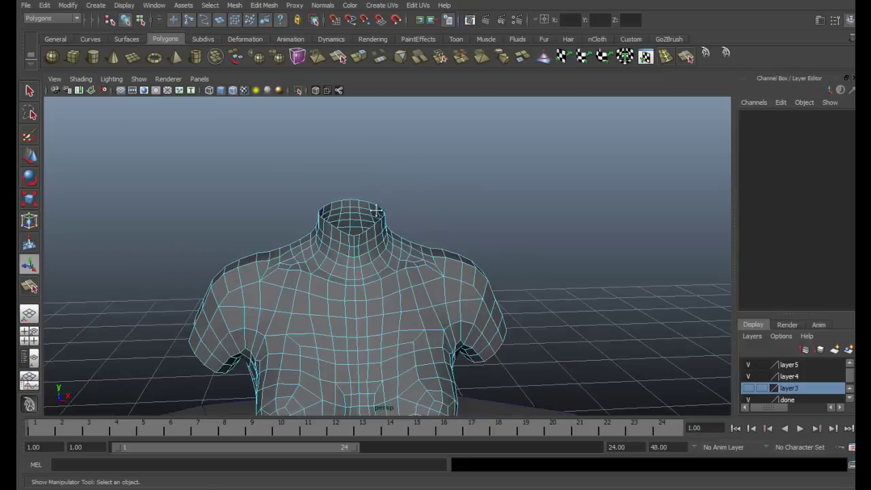
{"action": "left_click_drag", "start_coordinate": [440, 210], "coordinate": [224, 126], "text": "alt"}
{"action": "left_click_drag", "start_coordinate": [300, 129], "coordinate": [349, 158], "text": "alt"}
{"action": "left_click", "coordinate": [376, 225]}
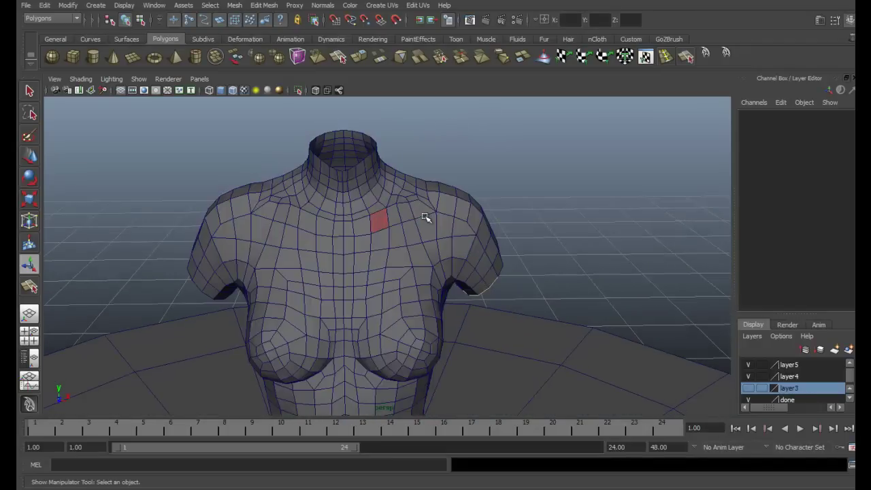
{"action": "key", "text": "F8"}
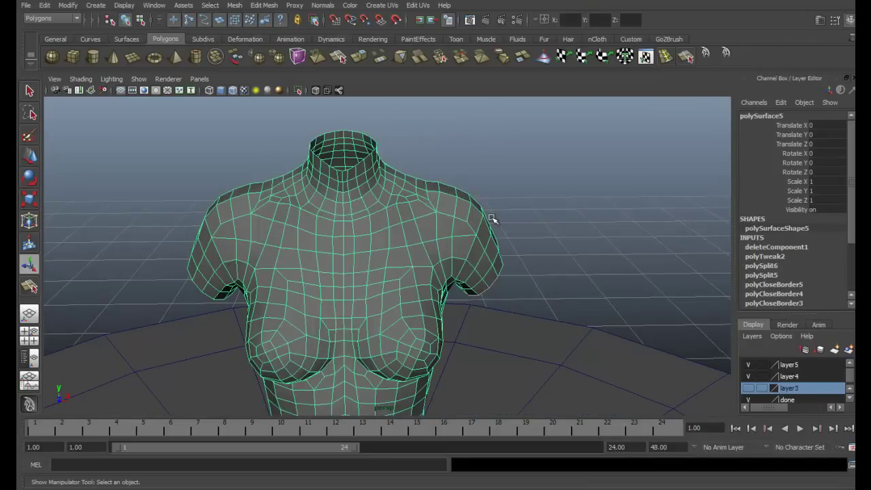
- Turn on smooth mesh preview for the torso and examine it from several angles, from the shoulders down to the leg ends
{"action": "key", "text": "3"}
{"action": "left_click", "coordinate": [536, 180]}
{"action": "left_click_drag", "start_coordinate": [537, 181], "coordinate": [389, 184], "text": "alt"}
{"action": "right_click_drag", "start_coordinate": [389, 184], "coordinate": [398, 214], "text": "alt"}
{"action": "middle_click_drag", "start_coordinate": [398, 214], "coordinate": [454, 184], "text": "alt"}
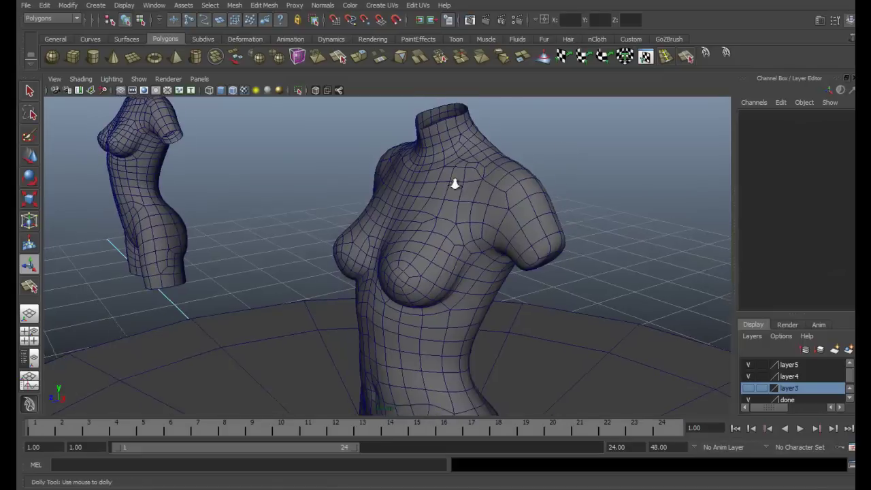
{"action": "left_click_drag", "start_coordinate": [455, 184], "coordinate": [584, 220], "text": "alt"}
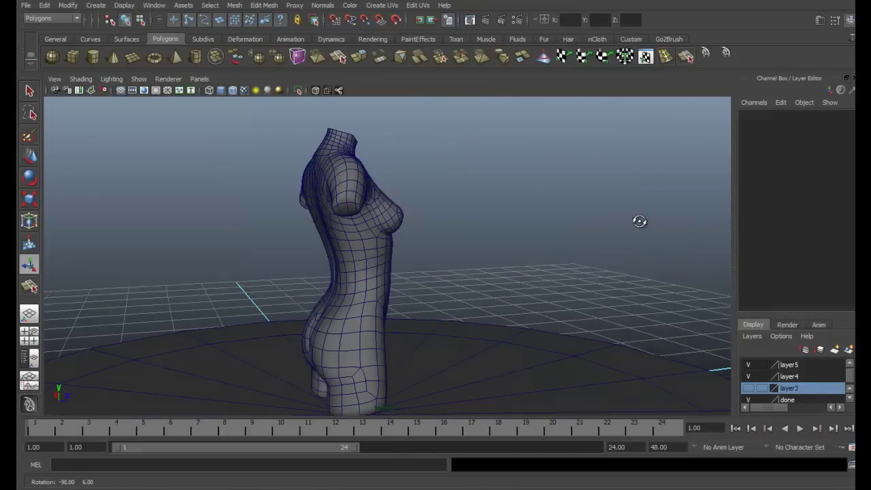
{"action": "left_click_drag", "start_coordinate": [423, 226], "coordinate": [505, 245], "text": "alt"}
{"action": "right_click_drag", "start_coordinate": [505, 245], "coordinate": [474, 222], "text": "alt"}
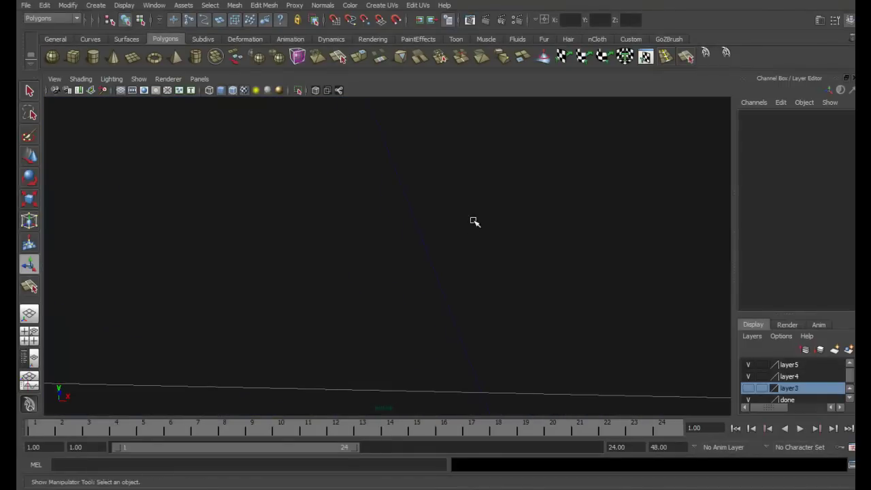
{"action": "left_click_drag", "start_coordinate": [474, 222], "coordinate": [549, 260], "text": "alt"}
{"action": "middle_click_drag", "start_coordinate": [550, 260], "coordinate": [569, 139], "text": "alt"}
{"action": "left_click_drag", "start_coordinate": [565, 240], "coordinate": [550, 275], "text": "alt"}
{"action": "right_click_drag", "start_coordinate": [550, 274], "coordinate": [306, 255], "text": "alt"}
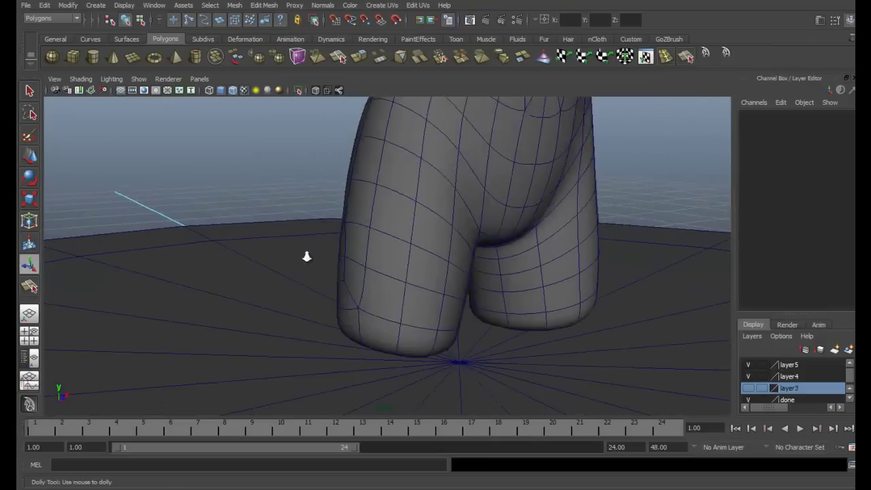
{"action": "left_click_drag", "start_coordinate": [306, 254], "coordinate": [356, 233], "text": "alt"}
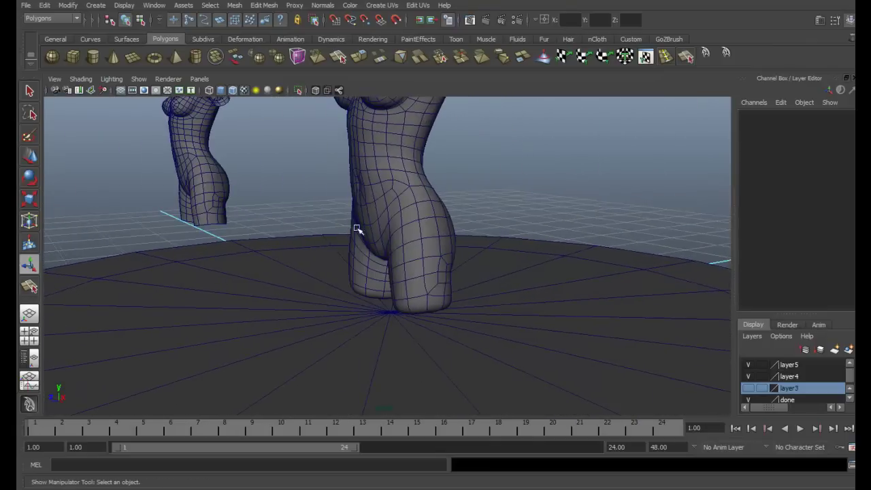
- Try to rotate the whole torso by about 60.7 degrees around the Z axis, and undo the rotation
{"action": "left_click", "coordinate": [446, 199]}
{"action": "left_click_drag", "start_coordinate": [448, 201], "coordinate": [424, 317], "text": "alt"}
{"action": "key", "text": "e"}
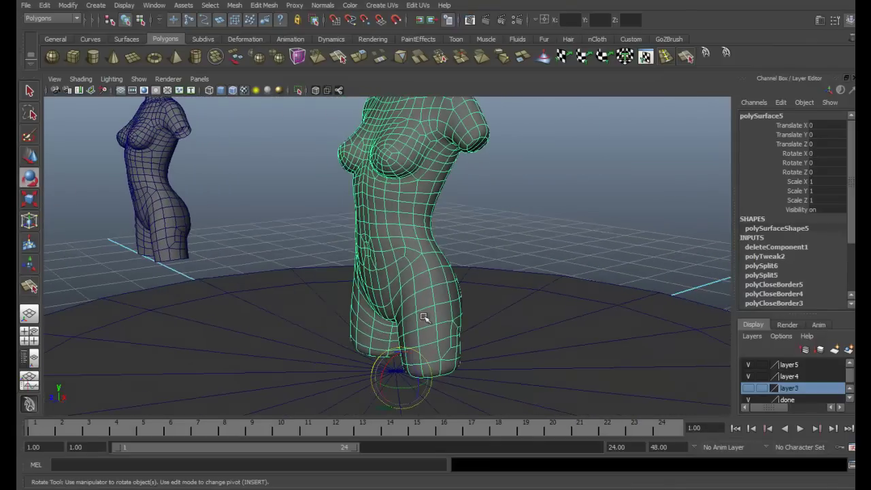
{"action": "left_click_drag", "start_coordinate": [410, 364], "coordinate": [404, 339]}
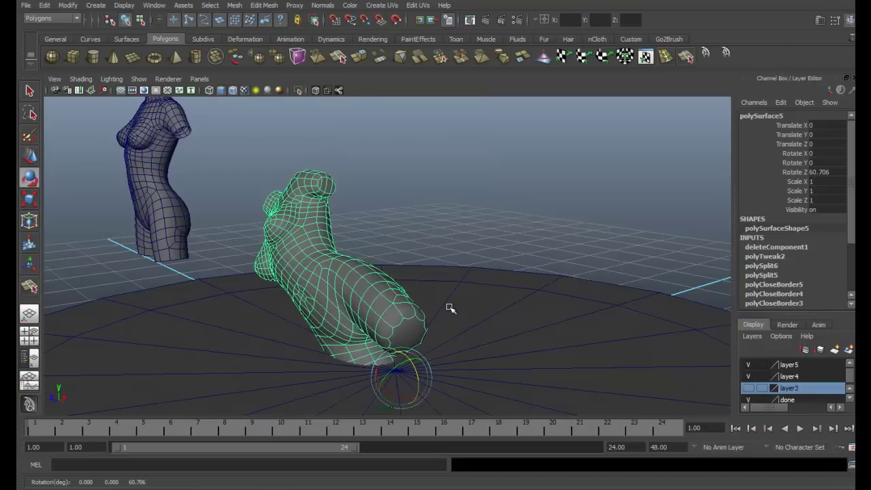
{"action": "key", "text": "w"}
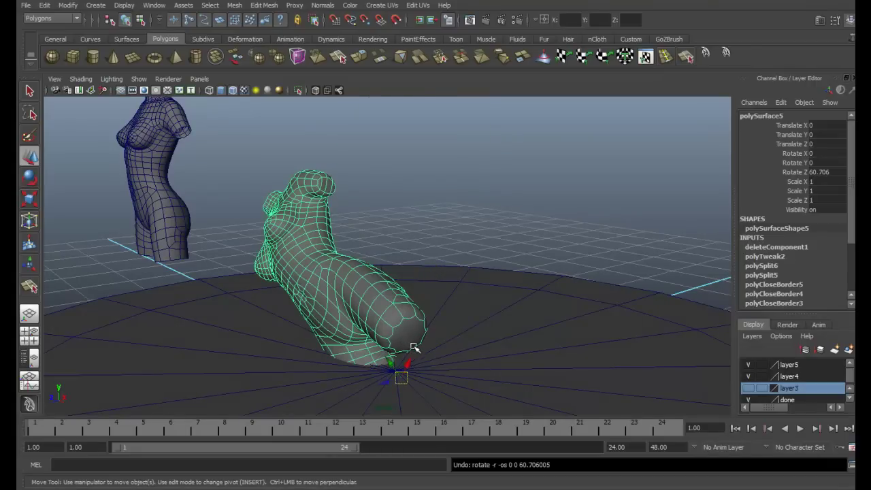
{"action": "key", "text": "ctrl+z"}
- Delete the flat disc beneath the torso, and turn off smooth mesh preview for the torso
{"action": "left_click", "coordinate": [535, 340]}
{"action": "key", "text": "Delete"}
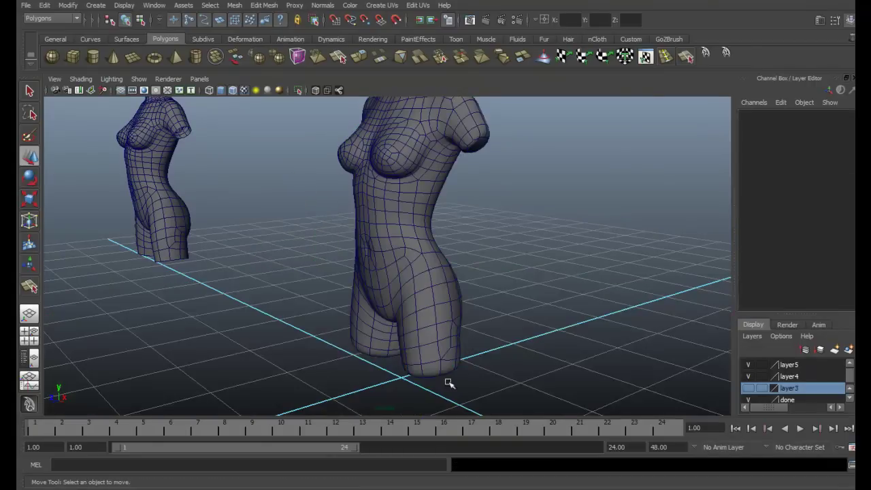
{"action": "left_click_drag", "start_coordinate": [449, 383], "coordinate": [461, 202], "text": "alt"}
{"action": "left_click", "coordinate": [458, 197]}
{"action": "key", "text": "1"}
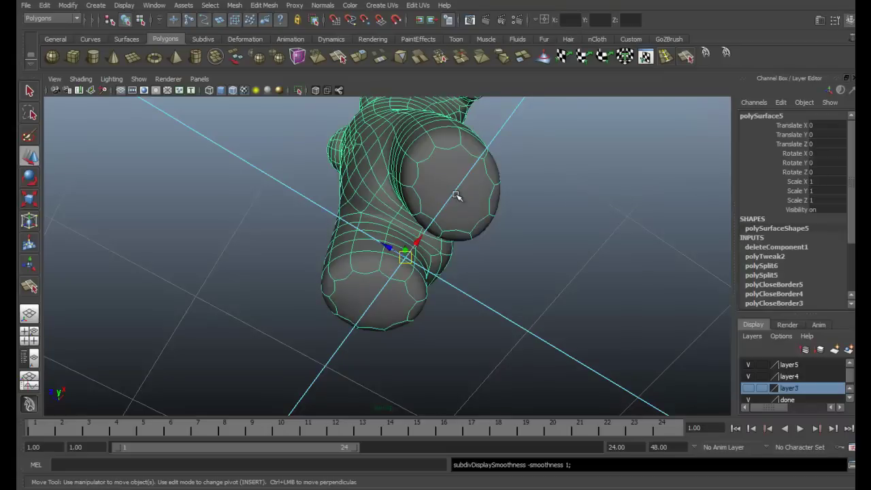
- Select the two cap faces closing the leg ends and delete them
{"action": "key", "text": "F11"}
{"action": "left_click", "coordinate": [458, 204]}
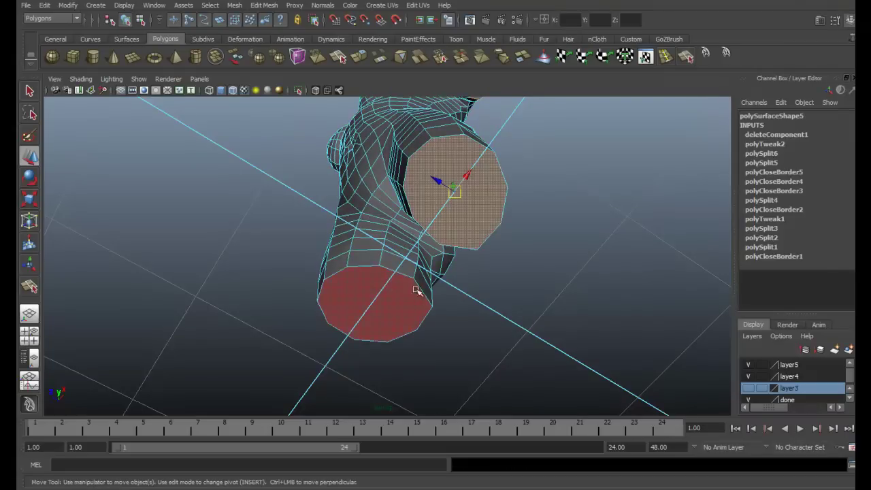
{"action": "left_click_drag", "start_coordinate": [499, 256], "coordinate": [525, 249], "text": "alt"}
{"action": "left_click", "coordinate": [397, 230], "text": "shift"}
{"action": "key", "text": "Delete"}
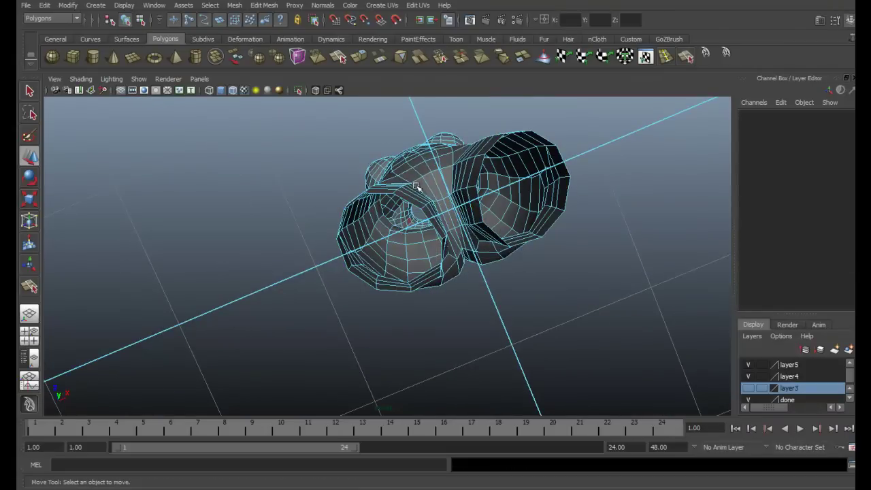
- Check the torso around the chest and arm opening, and save the scene, accepting the student version notice
{"action": "left_click_drag", "start_coordinate": [417, 186], "coordinate": [369, 221], "text": "alt"}
{"action": "key", "text": "w"}
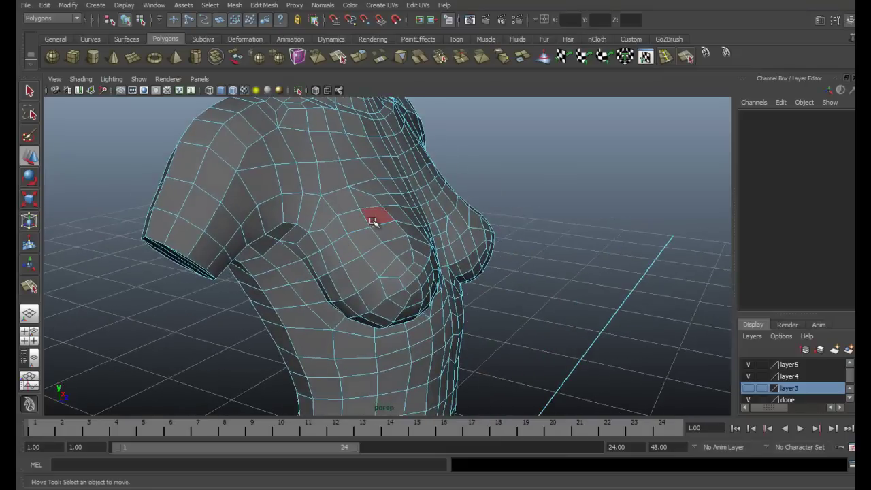
{"action": "right_click_drag", "start_coordinate": [373, 221], "coordinate": [288, 210], "text": "alt"}
{"action": "left_click_drag", "start_coordinate": [287, 210], "coordinate": [251, 190], "text": "alt"}
{"action": "key", "text": "q"}
{"action": "key", "text": "ctrl+s"}
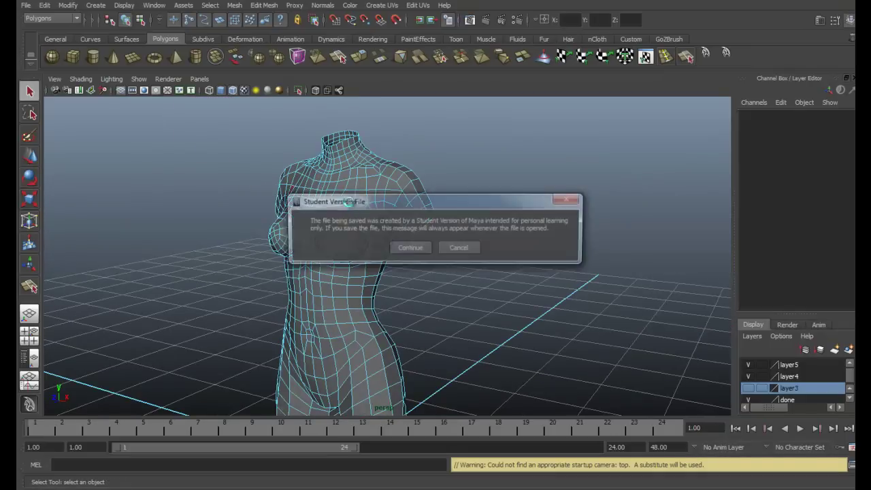
{"action": "left_click", "coordinate": [407, 245]}
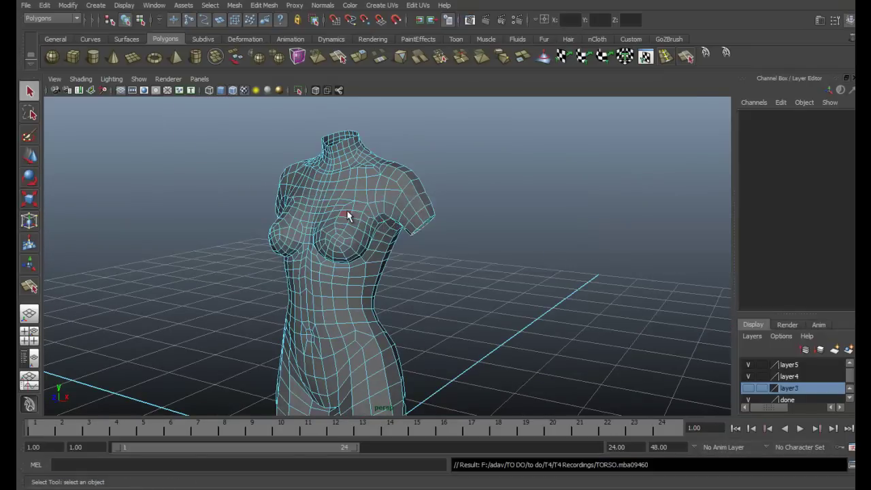
- Return to object selection mode, select the whole torso and check it from the front and side
{"action": "right_click_drag", "start_coordinate": [347, 216], "coordinate": [390, 197]}
{"action": "left_click", "coordinate": [354, 194]}
{"action": "left_click_drag", "start_coordinate": [360, 193], "coordinate": [456, 182], "text": "alt"}
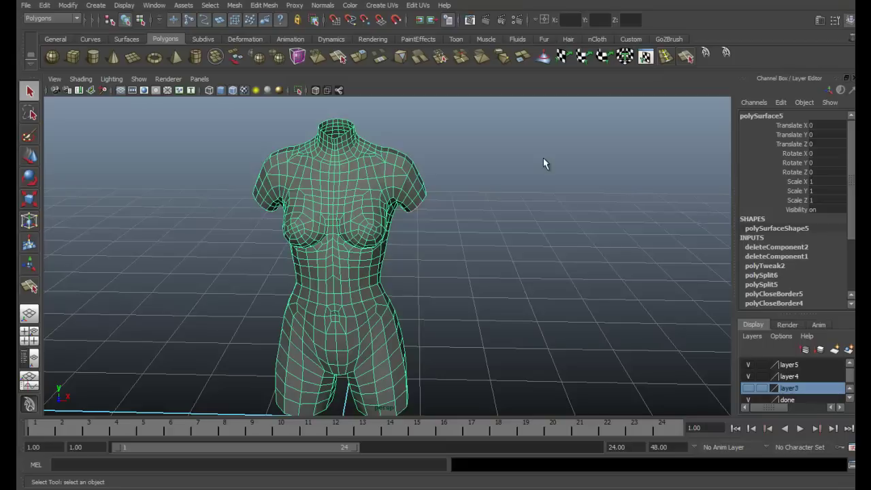
{"action": "left_click_drag", "start_coordinate": [508, 189], "coordinate": [498, 132], "text": "alt"}
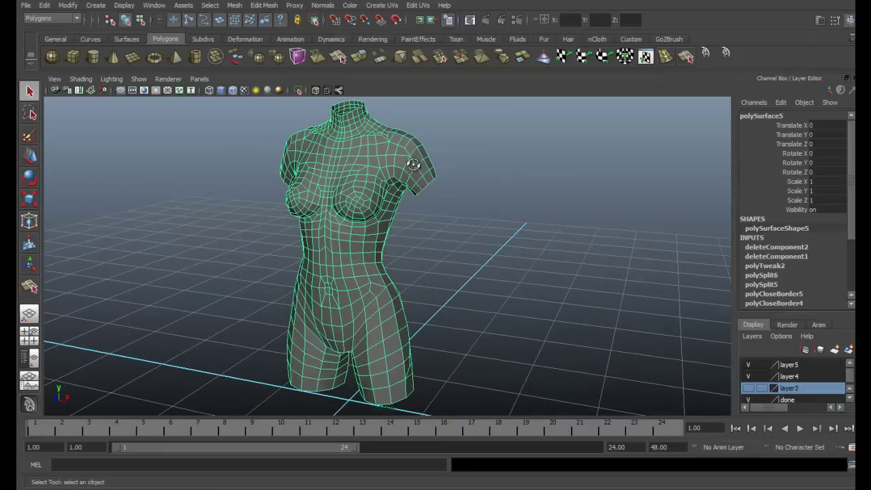
{"action": "left_click_drag", "start_coordinate": [413, 165], "coordinate": [415, 169], "text": "alt"}
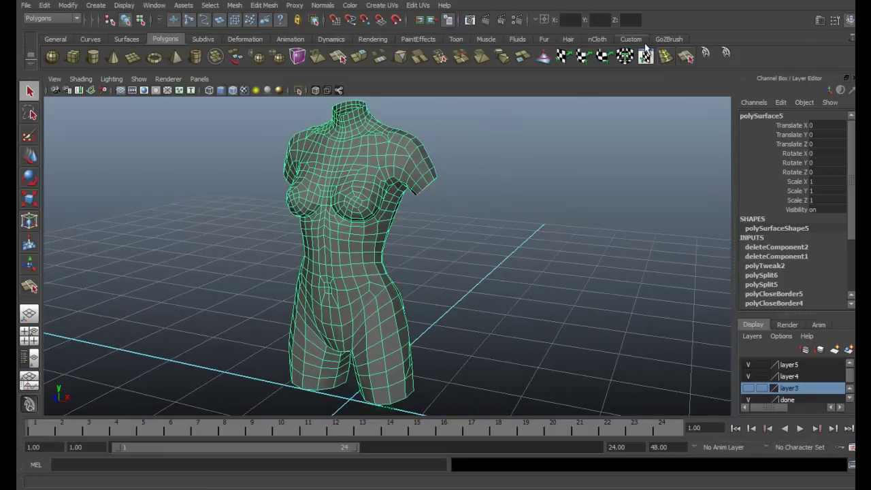
- Send the selected torso to ZBrush with GoZ, accepting the student version notice
{"action": "left_click", "coordinate": [666, 39]}
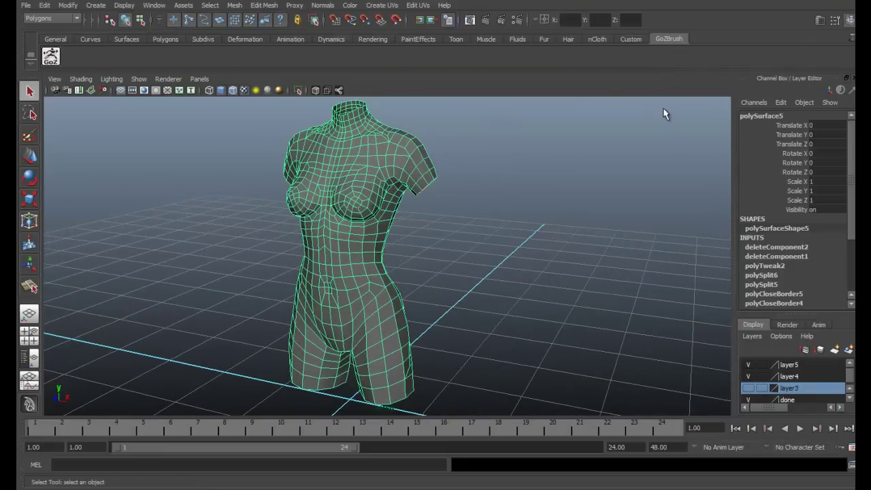
{"action": "left_click_drag", "start_coordinate": [471, 157], "coordinate": [468, 157], "text": "alt"}
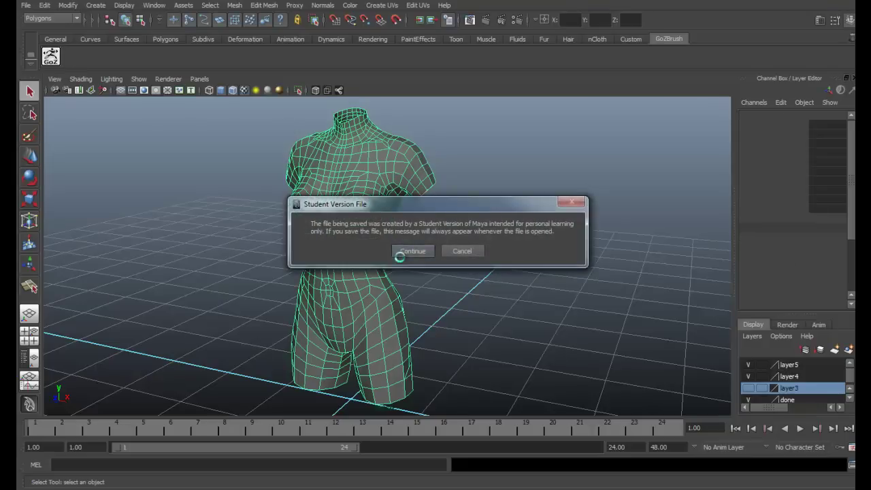
{"action": "left_click", "coordinate": [402, 252]}
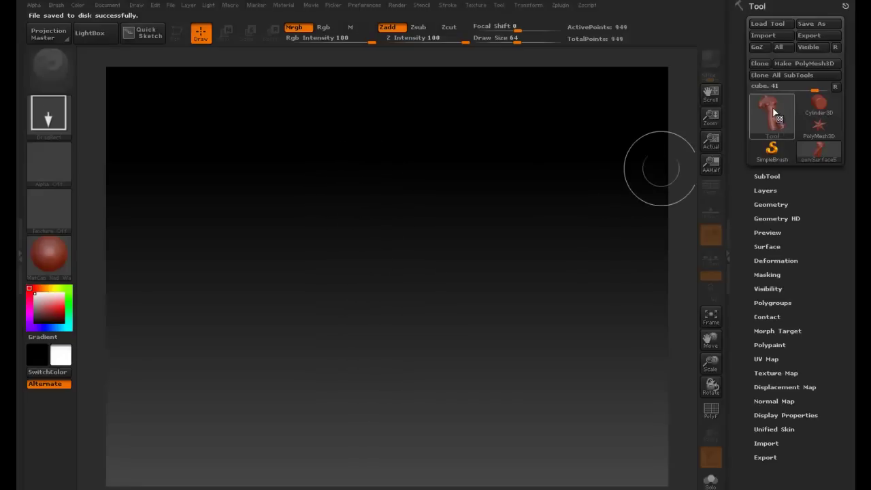
- Check the details of the imported torso tool and expand its SubTool list
{"action": "mouse_move", "coordinate": [774, 113]}
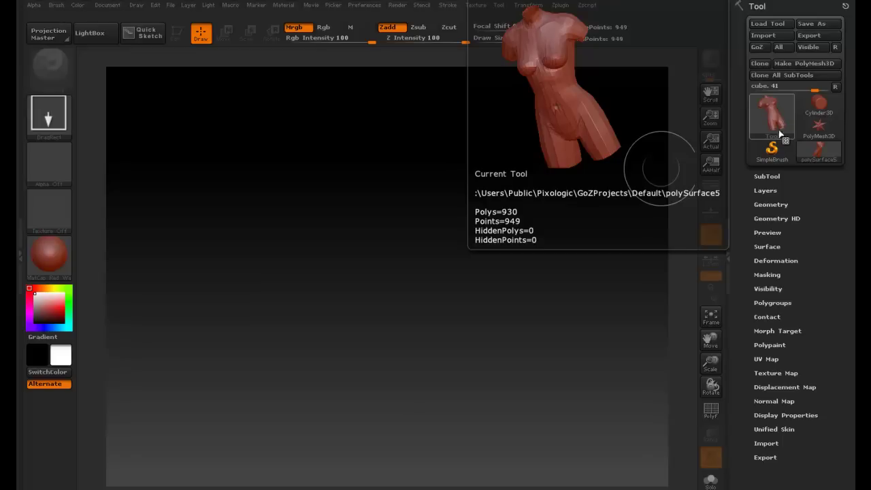
{"action": "left_click", "coordinate": [769, 176]}
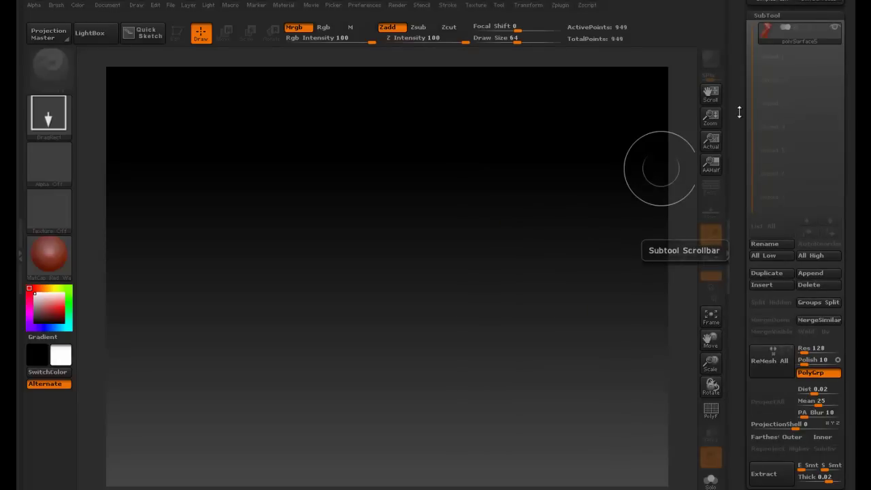
{"action": "left_click_drag", "start_coordinate": [739, 112], "coordinate": [738, 218]}
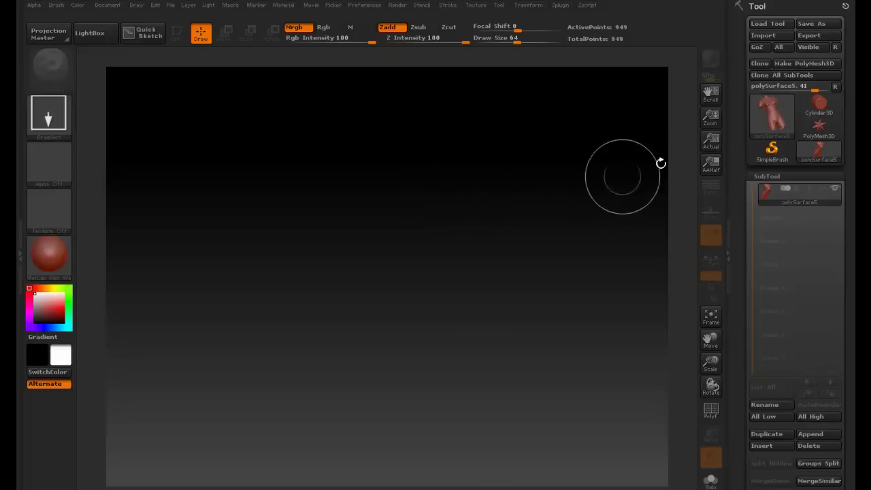
- Pick the torso tool, draw test copies of it on the canvas and clear them
{"action": "left_click", "coordinate": [764, 124]}
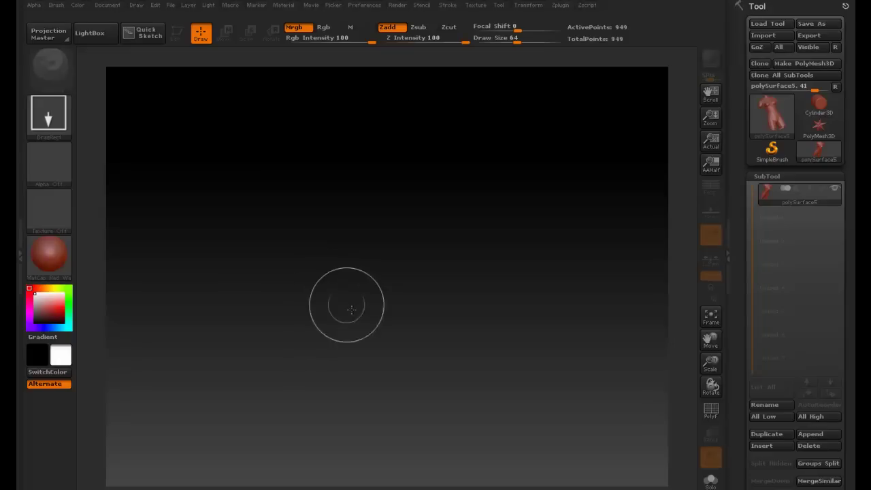
{"action": "mouse_move", "coordinate": [352, 310]}
{"action": "left_mouse_down"}
{"action": "mouse_move", "coordinate": [375, 307]}
{"action": "mouse_move", "coordinate": [324, 322]}
{"action": "mouse_move", "coordinate": [364, 317]}
{"action": "left_mouse_up"}
{"action": "key", "text": "ctrl+n"}
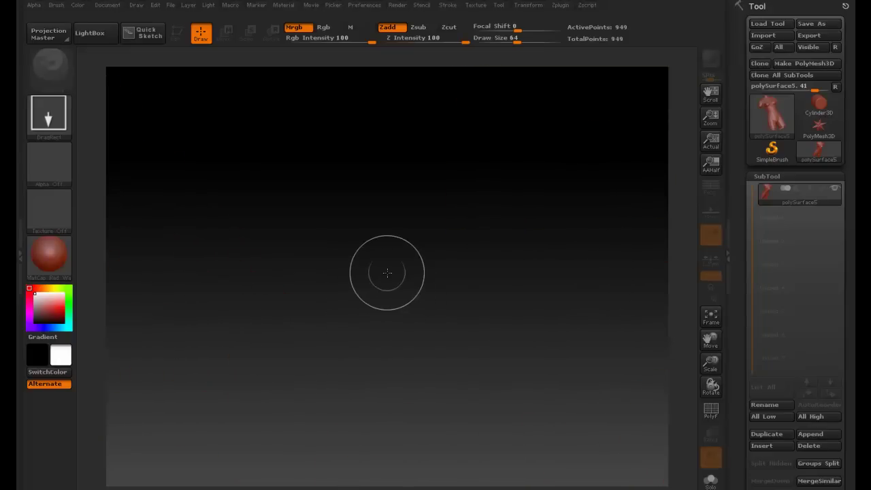
{"action": "left_click_drag", "start_coordinate": [388, 273], "coordinate": [390, 281]}
{"action": "key", "text": "ctrl+n"}
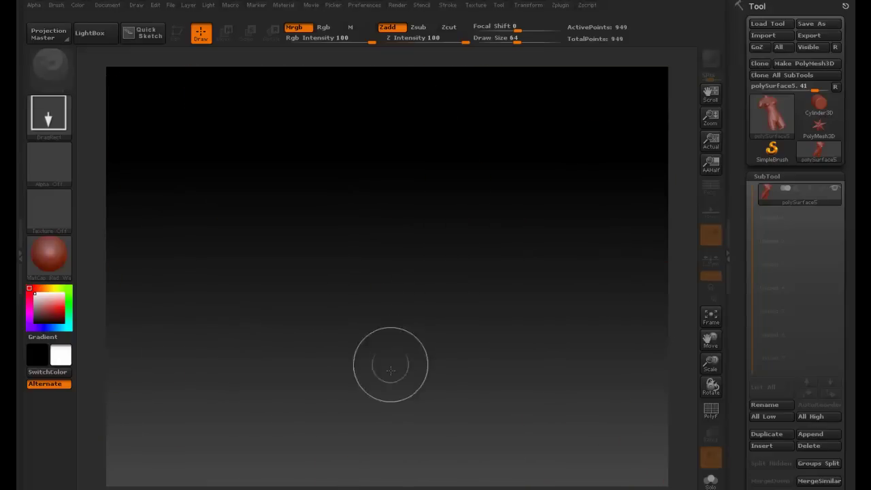
- Draw the torso on the empty canvas and enter Edit mode
{"action": "mouse_move", "coordinate": [390, 371]}
{"action": "left_mouse_down"}
{"action": "mouse_move", "coordinate": [394, 384]}
{"action": "mouse_move", "coordinate": [382, 385]}
{"action": "mouse_move", "coordinate": [390, 385]}
{"action": "left_mouse_up"}
{"action": "key", "text": "t"}
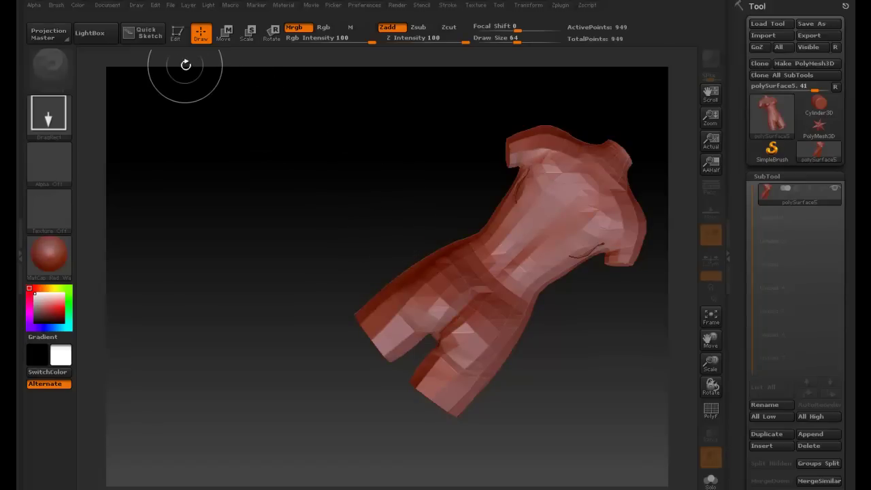
{"action": "key", "text": "t"}
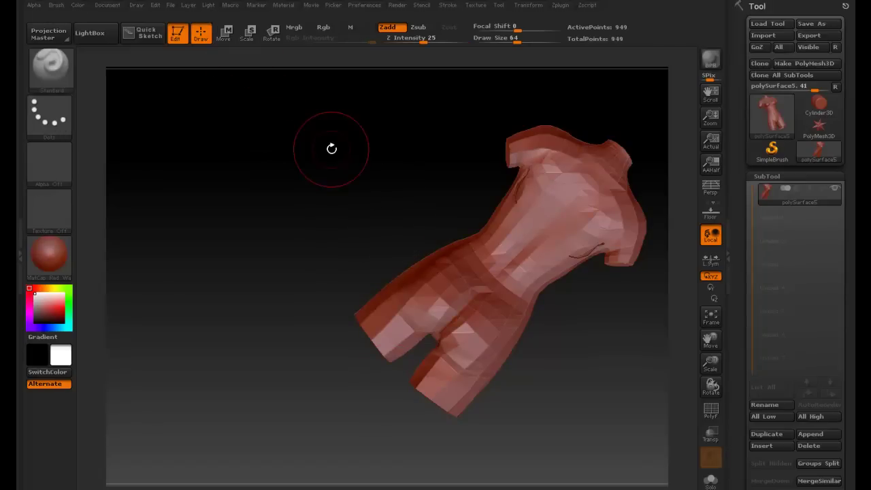
- Examine the torso in ZBrush from the back, side, below and front, and move in closer on its upper body
{"action": "left_click_drag", "start_coordinate": [318, 136], "coordinate": [316, 198]}
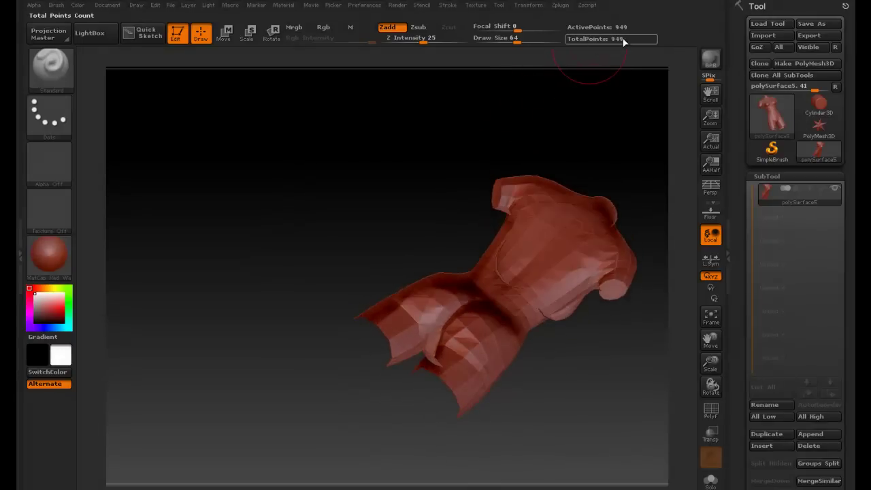
{"action": "left_click_drag", "start_coordinate": [414, 148], "coordinate": [378, 147]}
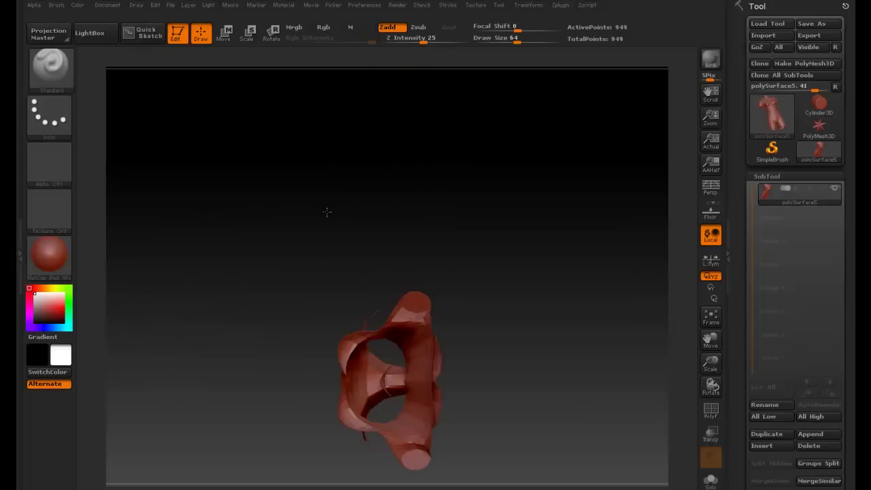
{"action": "mouse_move", "coordinate": [327, 210]}
{"action": "left_mouse_down"}
{"action": "mouse_move", "coordinate": [324, 142]}
{"action": "mouse_move", "coordinate": [304, 171]}
{"action": "mouse_move", "coordinate": [303, 225]}
{"action": "left_mouse_up"}
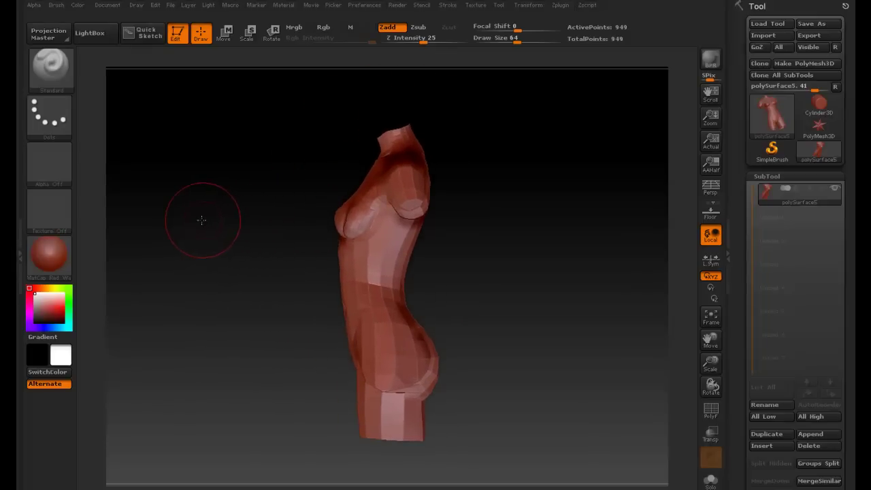
{"action": "left_click_drag", "start_coordinate": [200, 219], "coordinate": [250, 228]}
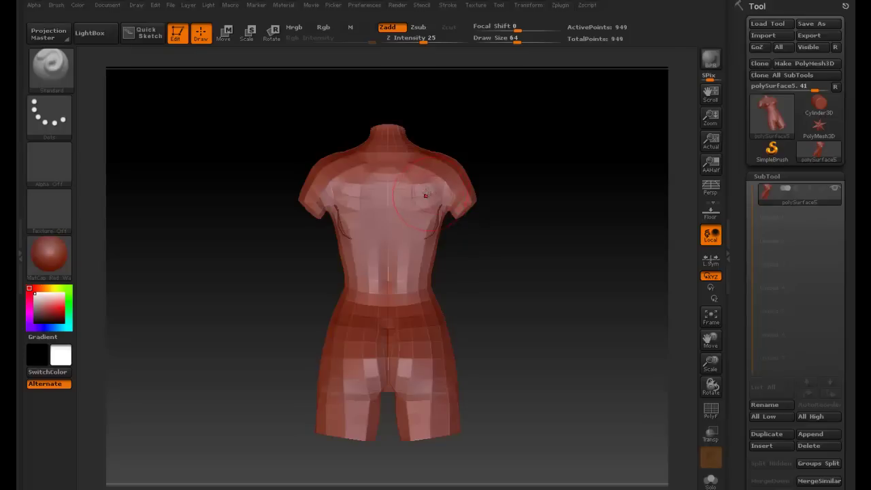
{"action": "mouse_move", "coordinate": [535, 171]}
{"action": "left_mouse_down"}
{"action": "mouse_move", "coordinate": [500, 194]}
{"action": "mouse_move", "coordinate": [490, 243]}
{"action": "mouse_move", "coordinate": [481, 175]}
{"action": "mouse_move", "coordinate": [460, 142]}
{"action": "mouse_move", "coordinate": [420, 138]}
{"action": "left_mouse_up"}
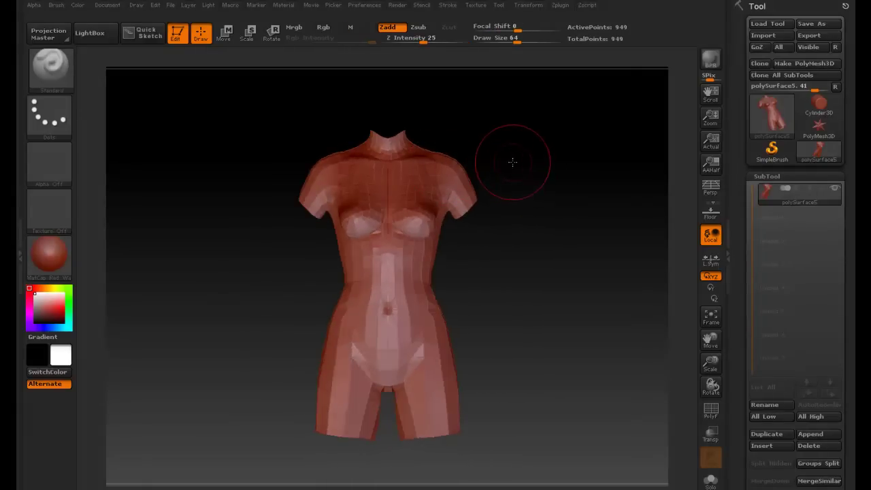
{"action": "left_click_drag", "start_coordinate": [509, 163], "coordinate": [492, 170], "text": "alt"}
{"action": "mouse_move", "coordinate": [543, 172]}
{"action": "right_mouse_down", "text": "ctrl"}
{"action": "mouse_move", "coordinate": [589, 177]}
{"action": "mouse_move", "coordinate": [554, 183]}
{"action": "mouse_move", "coordinate": [550, 259]}
{"action": "right_mouse_up", "text": "ctrl"}
{"action": "right_click_drag", "start_coordinate": [550, 194], "coordinate": [558, 249], "text": "alt"}
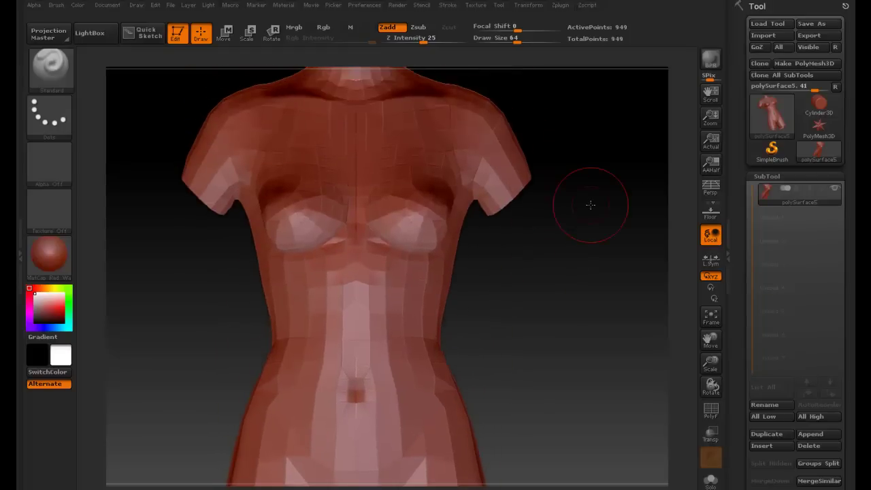
- Examine the whole torso in ZBrush from the side and back to check its shading
{"action": "mouse_move", "coordinate": [588, 200]}
{"action": "right_mouse_down", "text": "alt"}
{"action": "mouse_move", "coordinate": [540, 224]}
{"action": "mouse_move", "coordinate": [502, 225]}
{"action": "mouse_move", "coordinate": [490, 288]}
{"action": "mouse_move", "coordinate": [496, 211]}
{"action": "mouse_move", "coordinate": [507, 213]}
{"action": "mouse_move", "coordinate": [476, 228]}
{"action": "mouse_move", "coordinate": [597, 281]}
{"action": "mouse_move", "coordinate": [544, 311]}
{"action": "mouse_move", "coordinate": [540, 229]}
{"action": "mouse_move", "coordinate": [576, 223]}
{"action": "mouse_move", "coordinate": [537, 292]}
{"action": "mouse_move", "coordinate": [506, 326]}
{"action": "mouse_move", "coordinate": [485, 159]}
{"action": "mouse_move", "coordinate": [468, 228]}
{"action": "right_mouse_up", "text": "alt"}
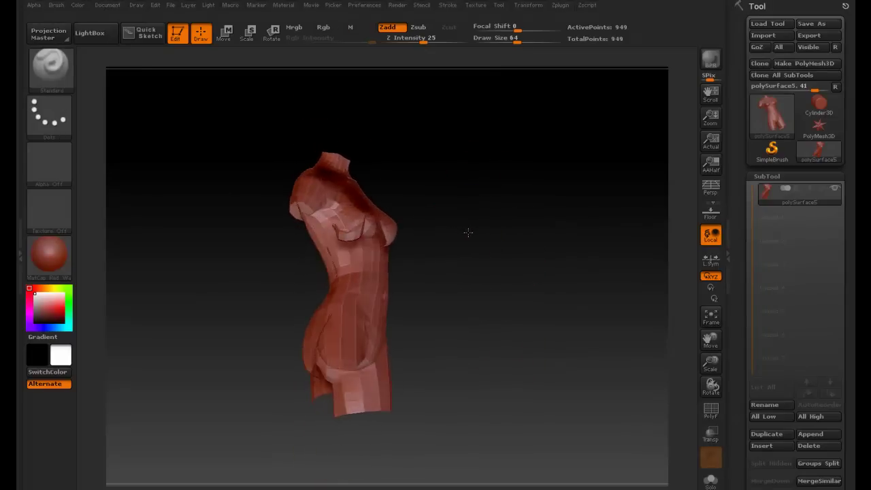
{"action": "left_click_drag", "start_coordinate": [500, 229], "coordinate": [414, 246]}
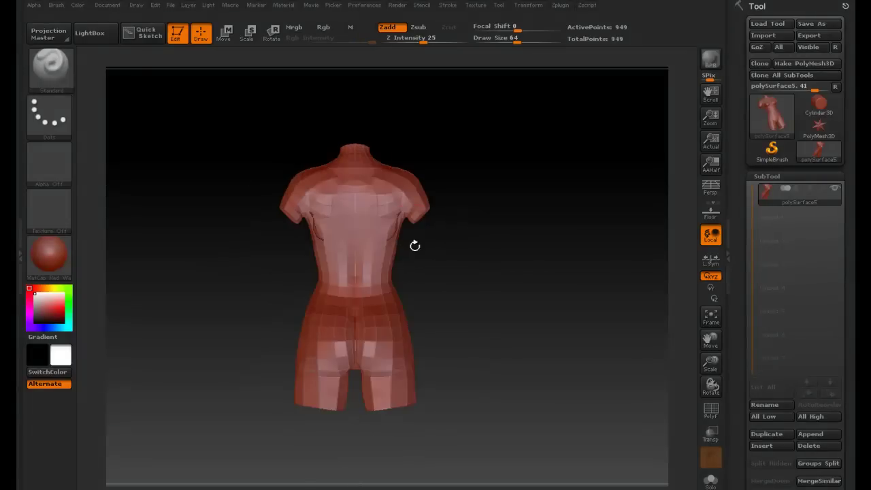
{"action": "left_click_drag", "start_coordinate": [477, 282], "coordinate": [490, 293]}
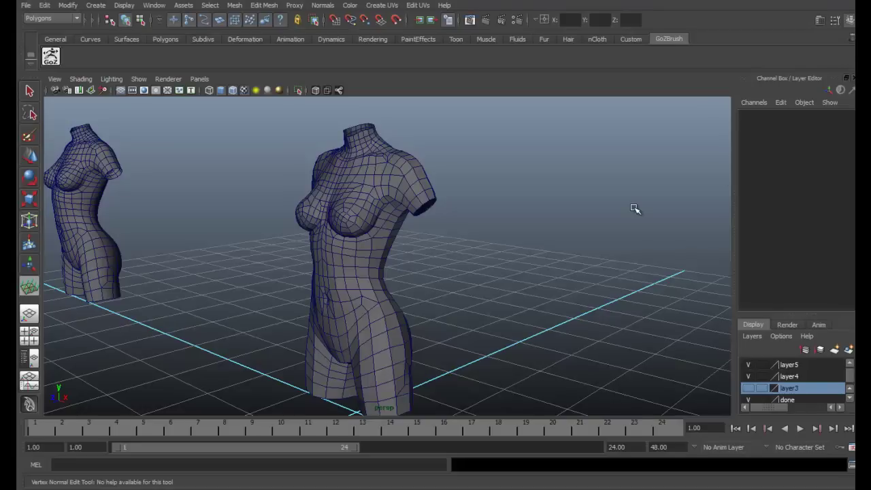
- Switch to Maya and display the middle torso's vertex normals with the Vertex Normal Edit Tool
{"action": "left_click_drag", "start_coordinate": [496, 204], "coordinate": [480, 206], "text": "alt"}
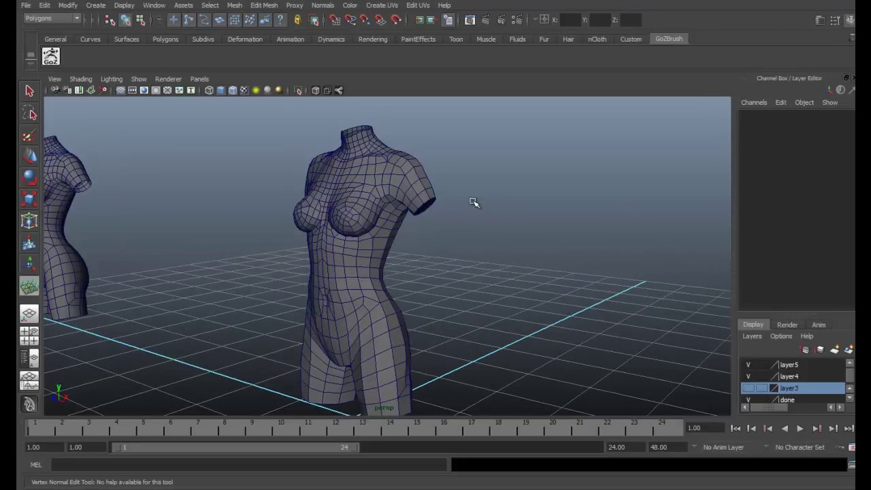
{"action": "left_click_drag", "start_coordinate": [442, 179], "coordinate": [467, 161], "text": "alt"}
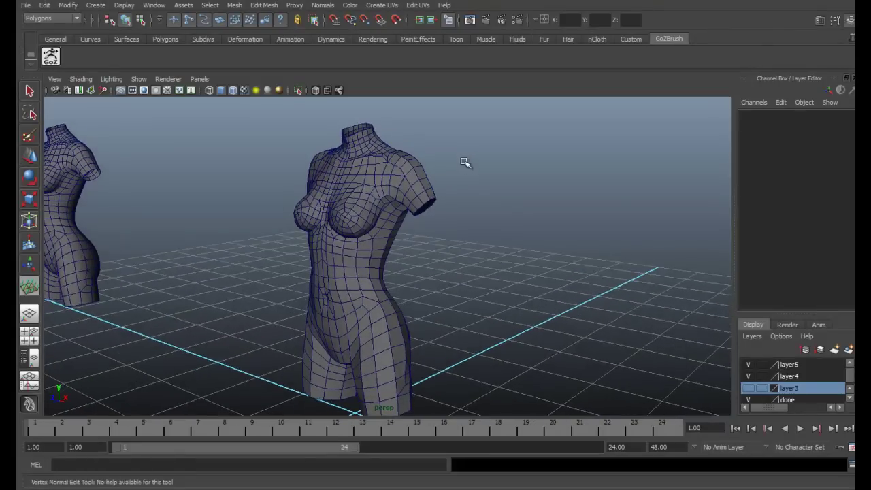
{"action": "left_click", "coordinate": [416, 168]}
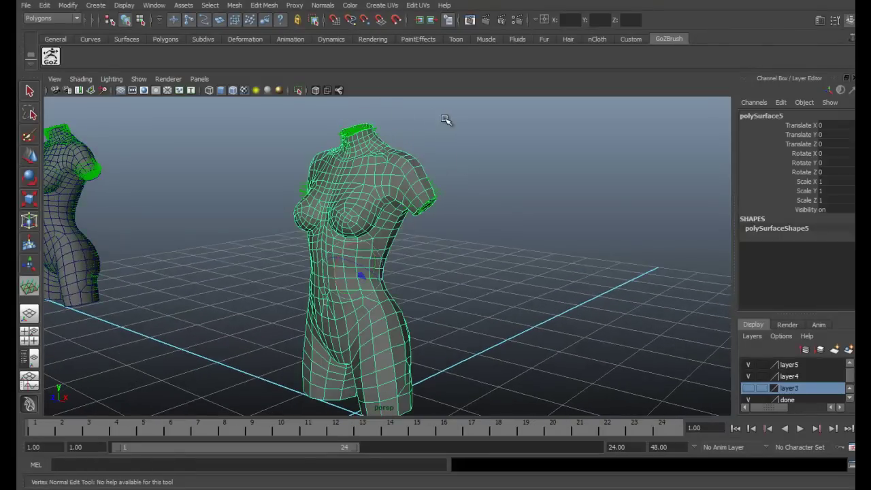
{"action": "left_click", "coordinate": [337, 5]}
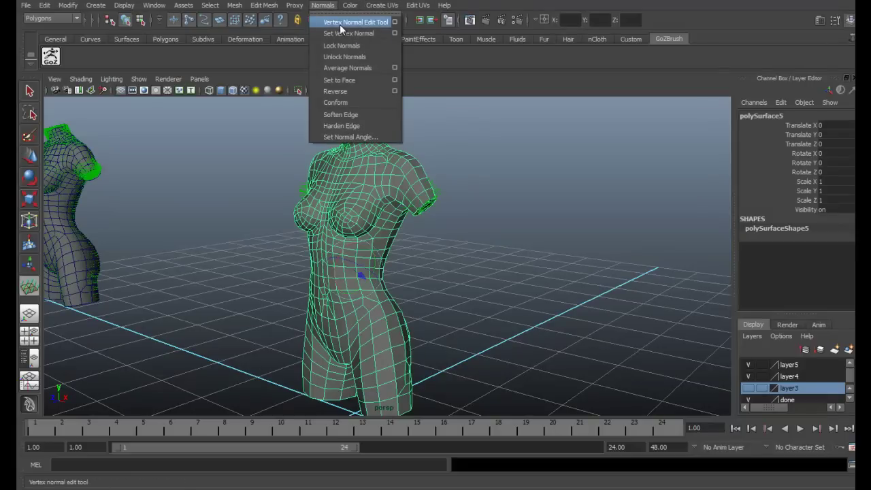
{"action": "left_click", "coordinate": [339, 24]}
- Examine the direction of the vertex normals around the torso's neck, chest and arm openings
{"action": "left_click_drag", "start_coordinate": [466, 169], "coordinate": [576, 236], "text": "alt"}
{"action": "scroll", "coordinate": [476, 327], "scroll_direction": "up", "scroll_amount": 5}
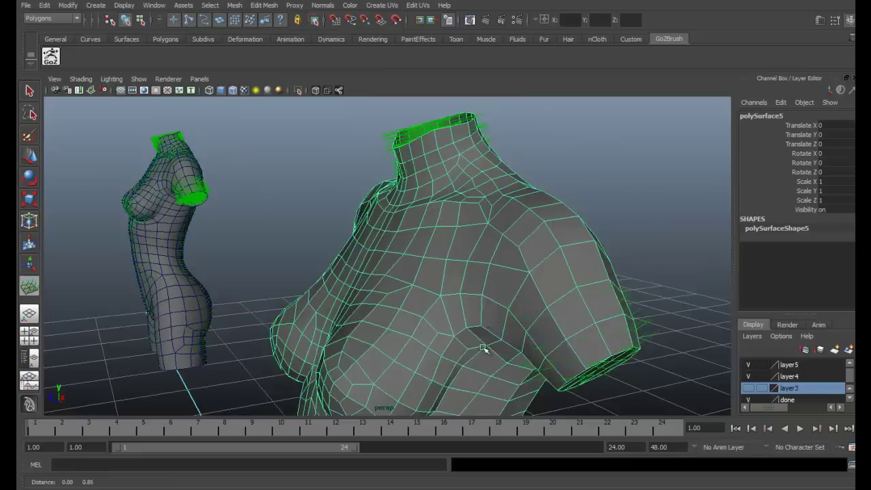
{"action": "left_click_drag", "start_coordinate": [476, 326], "coordinate": [451, 344], "text": "alt"}
{"action": "left_click_drag", "start_coordinate": [449, 249], "coordinate": [417, 204], "text": "alt"}
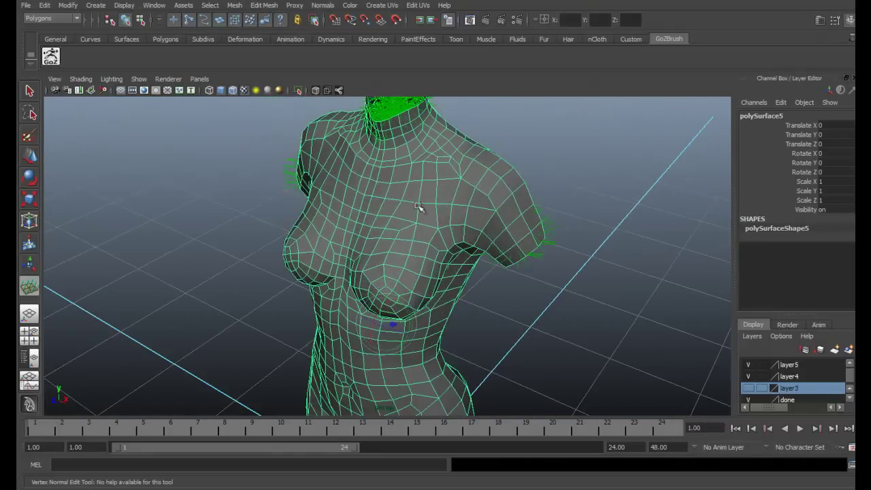
{"action": "left_click_drag", "start_coordinate": [347, 196], "coordinate": [362, 183], "text": "alt"}
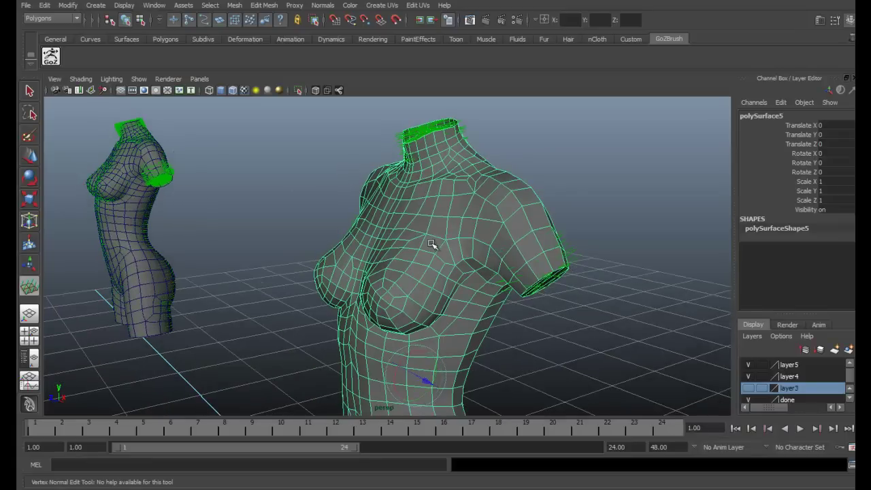
{"action": "left_click_drag", "start_coordinate": [433, 245], "coordinate": [560, 233], "text": "alt"}
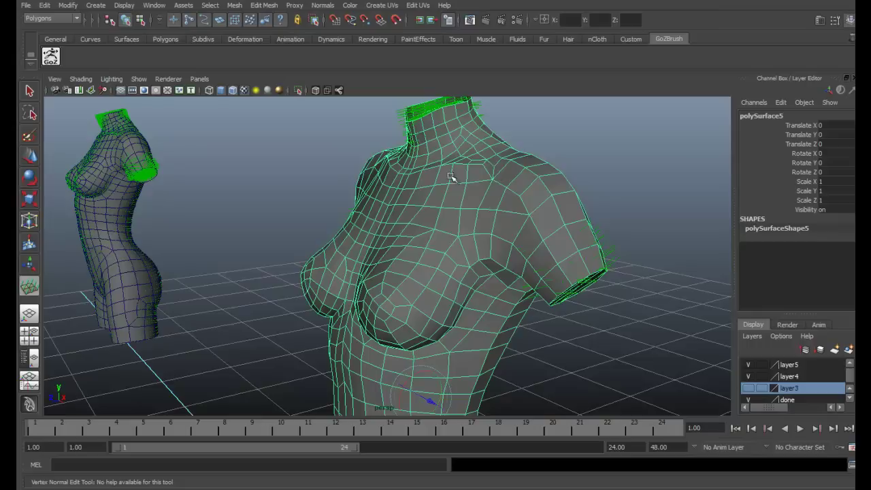
{"action": "left_click_drag", "start_coordinate": [449, 177], "coordinate": [383, 208], "text": "alt"}
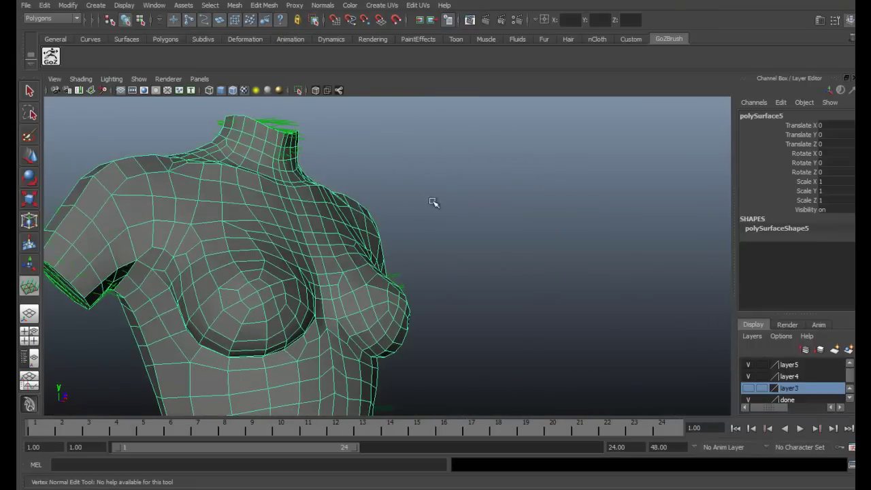
{"action": "left_click_drag", "start_coordinate": [435, 202], "coordinate": [329, 214], "text": "alt"}
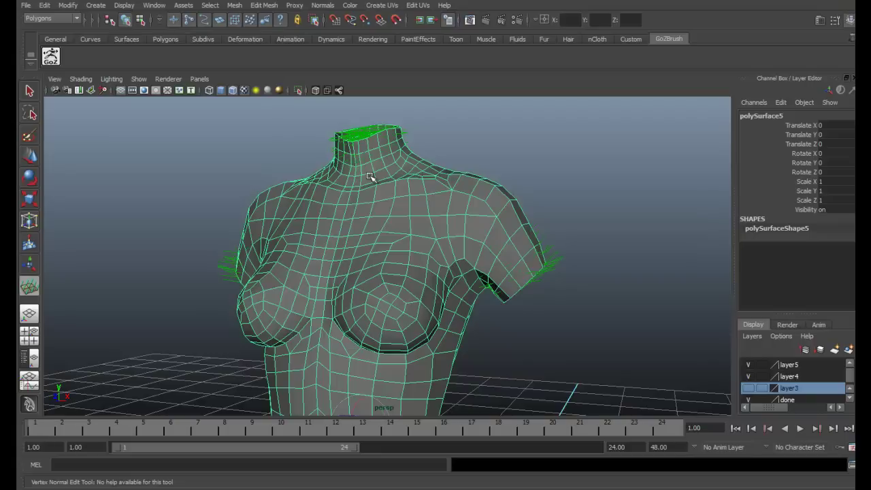
{"action": "left_click_drag", "start_coordinate": [481, 136], "coordinate": [470, 153], "text": "alt"}
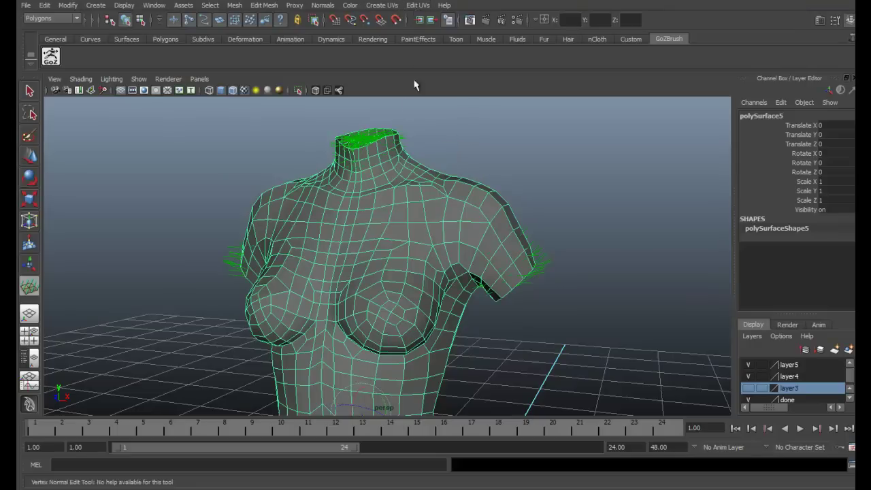
- Reverse the normals of the selected torso and deselect it
{"action": "left_click", "coordinate": [415, 5]}
{"action": "left_click", "coordinate": [380, 5]}
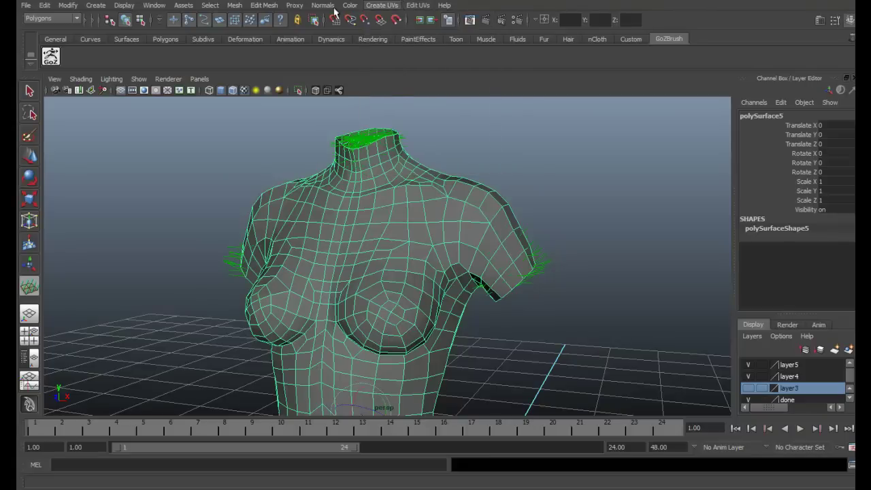
{"action": "left_click", "coordinate": [323, 5]}
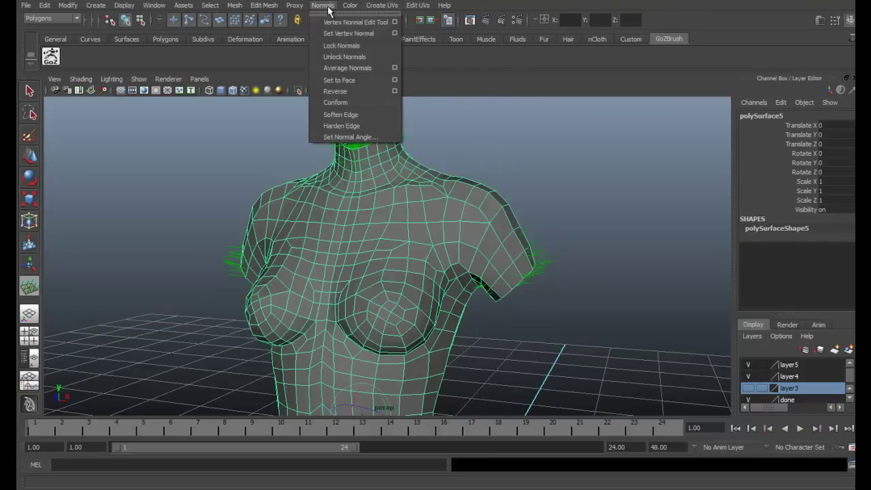
{"action": "left_click", "coordinate": [345, 81]}
{"action": "left_click_drag", "start_coordinate": [340, 89], "coordinate": [427, 148], "text": "alt"}
{"action": "left_click", "coordinate": [522, 160]}
{"action": "left_click_drag", "start_coordinate": [543, 166], "coordinate": [431, 194], "text": "alt"}
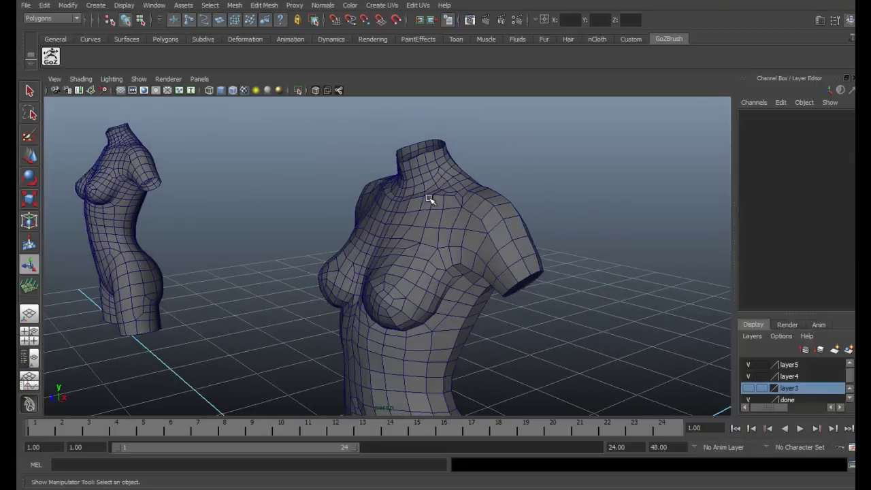
- Display the torso's vertex normals again with the Vertex Normal Edit Tool and check their direction over the whole body
{"action": "left_click", "coordinate": [432, 196]}
{"action": "left_click", "coordinate": [323, 5]}
{"action": "left_click", "coordinate": [343, 23]}
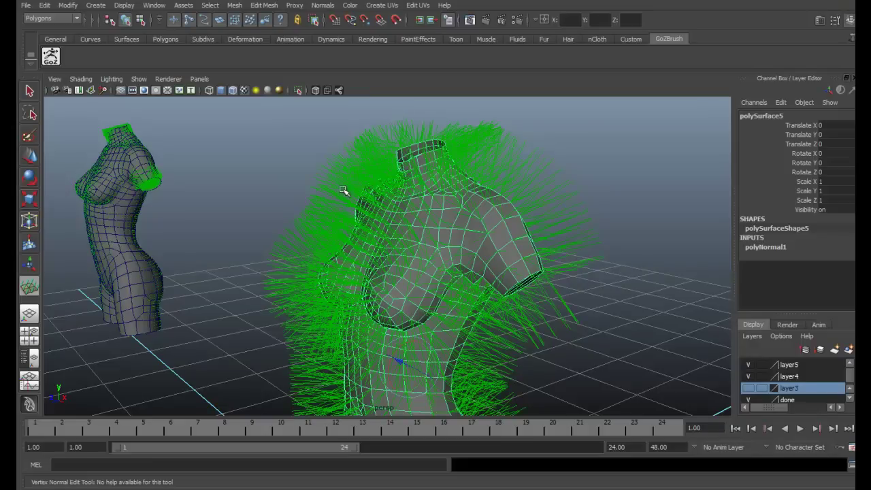
{"action": "left_click_drag", "start_coordinate": [345, 192], "coordinate": [351, 256], "text": "alt"}
{"action": "middle_click_drag", "start_coordinate": [352, 257], "coordinate": [273, 161], "text": "alt"}
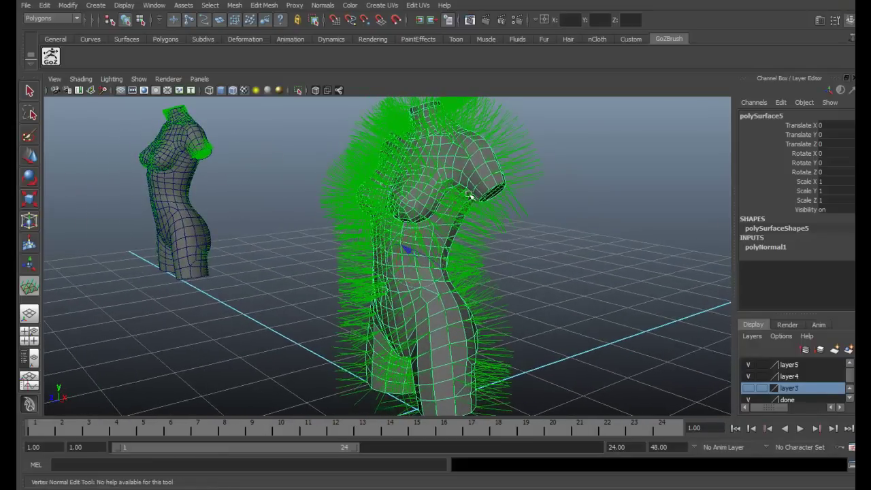
{"action": "left_click_drag", "start_coordinate": [504, 223], "coordinate": [547, 192], "text": "alt"}
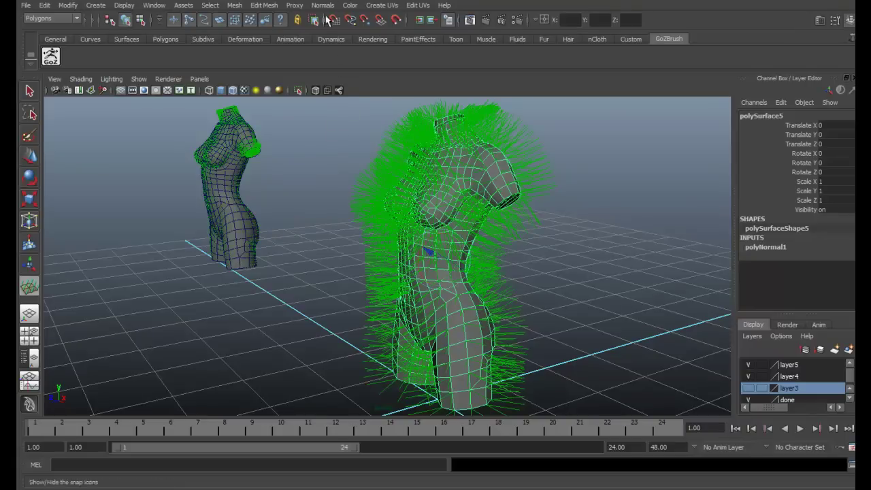
{"action": "left_click_drag", "start_coordinate": [434, 175], "coordinate": [406, 181], "text": "alt"}
{"action": "left_click", "coordinate": [538, 184]}
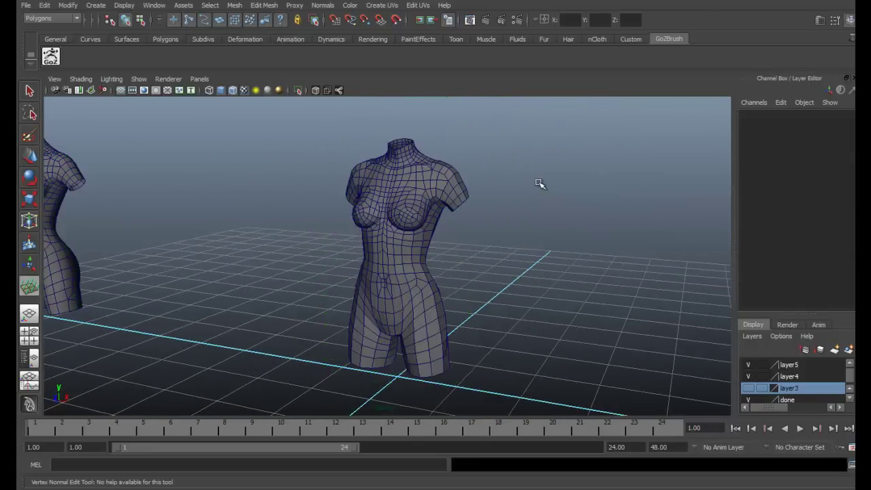
- Select the torso with the corrected normals and save the scene, continuing past the student-version notice
{"action": "left_click", "coordinate": [455, 188]}
{"action": "key", "text": "w"}
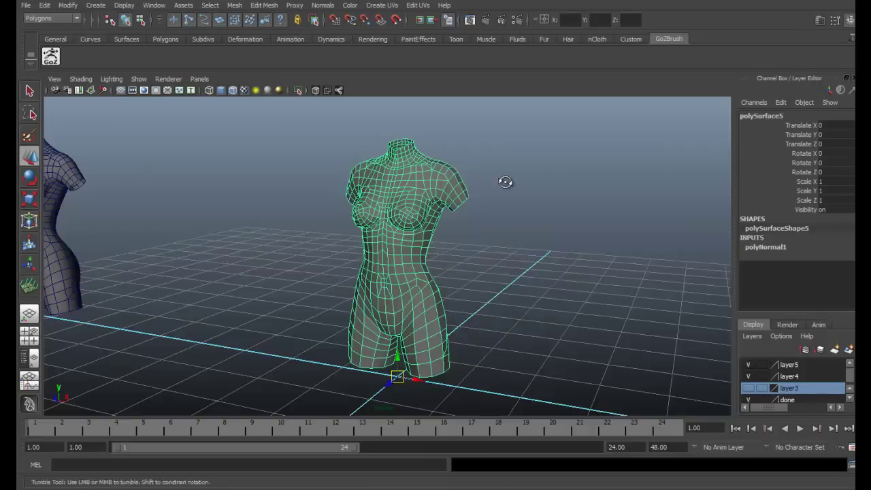
{"action": "left_click_drag", "start_coordinate": [506, 181], "coordinate": [477, 188], "text": "alt"}
{"action": "left_click", "coordinate": [378, 146]}
{"action": "left_click", "coordinate": [385, 177]}
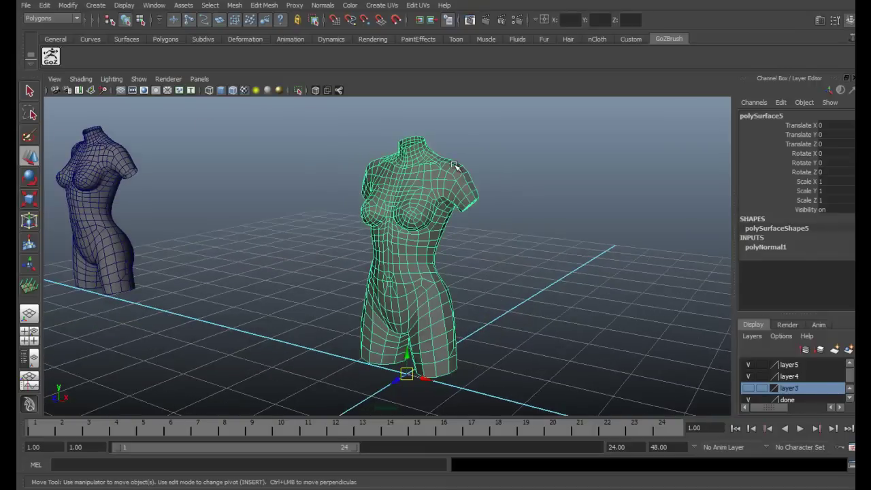
{"action": "key", "text": "ctrl+s"}
{"action": "left_click", "coordinate": [415, 254]}
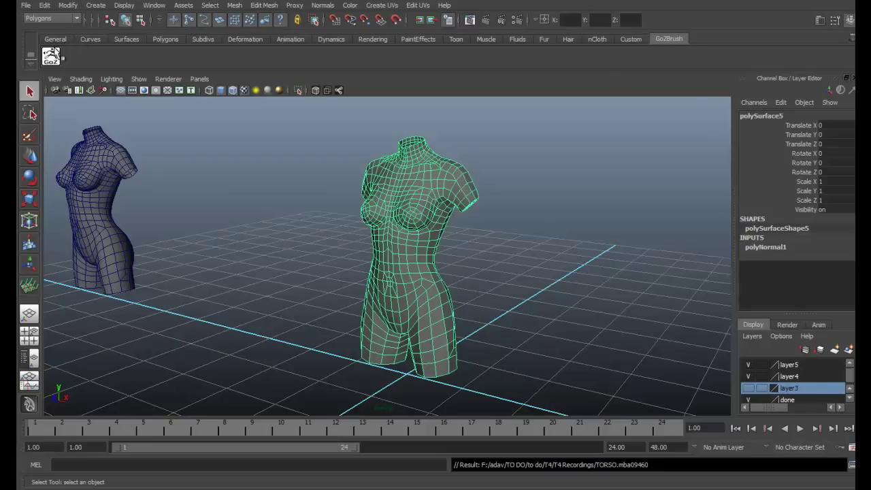
- Send the selected torso to ZBrush with GoZ and pick the torso tool there
{"action": "left_click", "coordinate": [52, 56]}
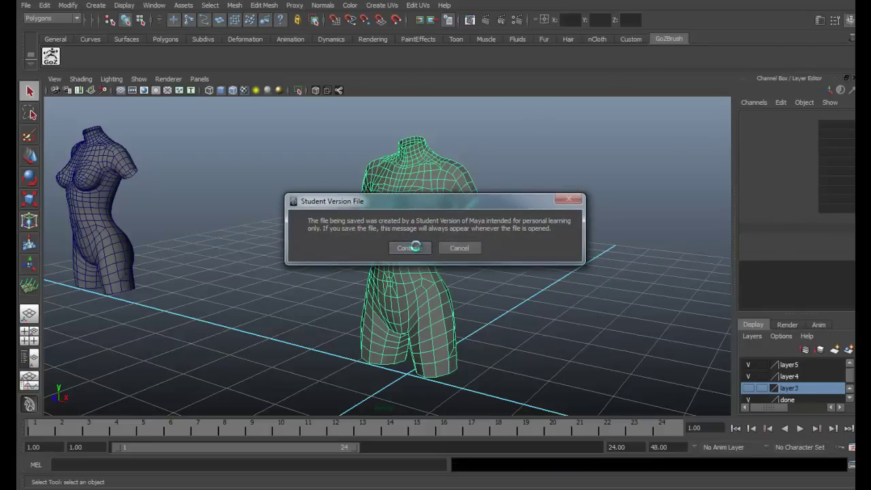
{"action": "left_click", "coordinate": [412, 248]}
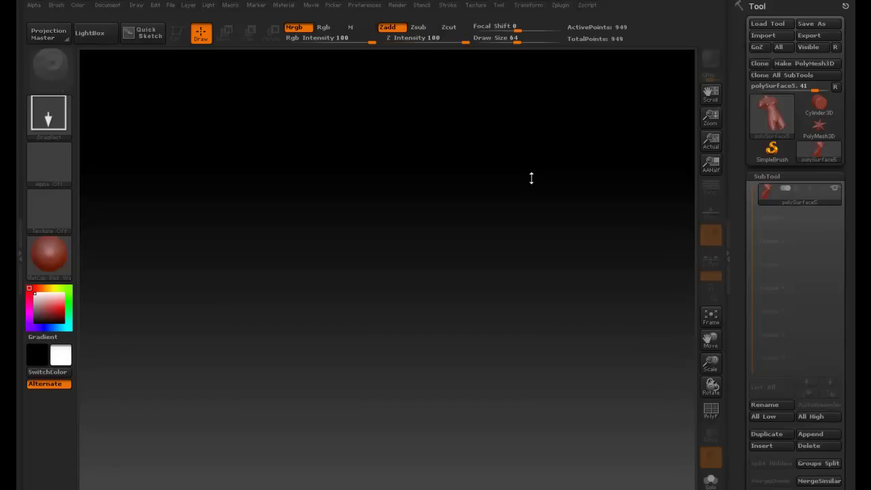
{"action": "left_click", "coordinate": [774, 117]}
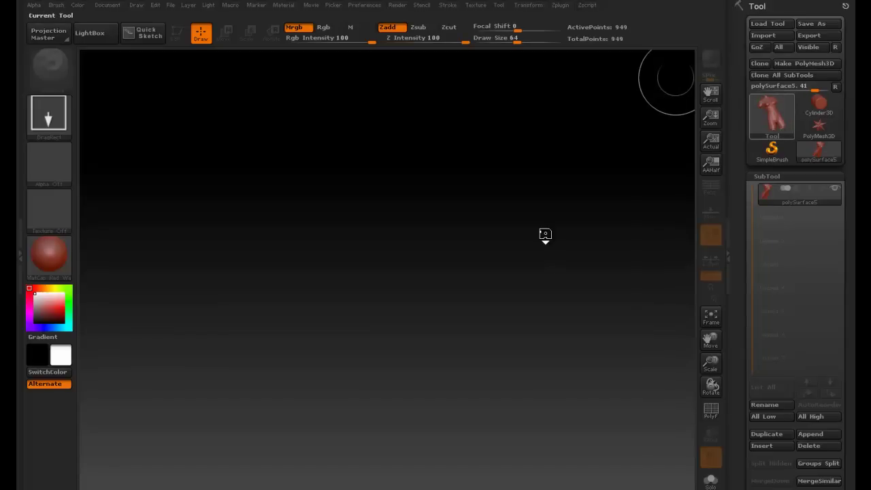
- Try to draw the imported torso on the canvas and enter Edit mode
{"action": "left_click", "coordinate": [432, 306]}
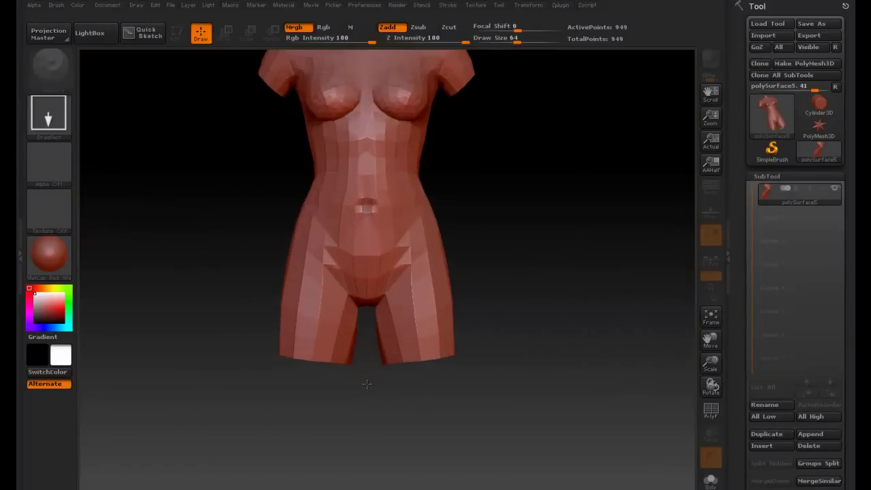
{"action": "key", "text": "t"}
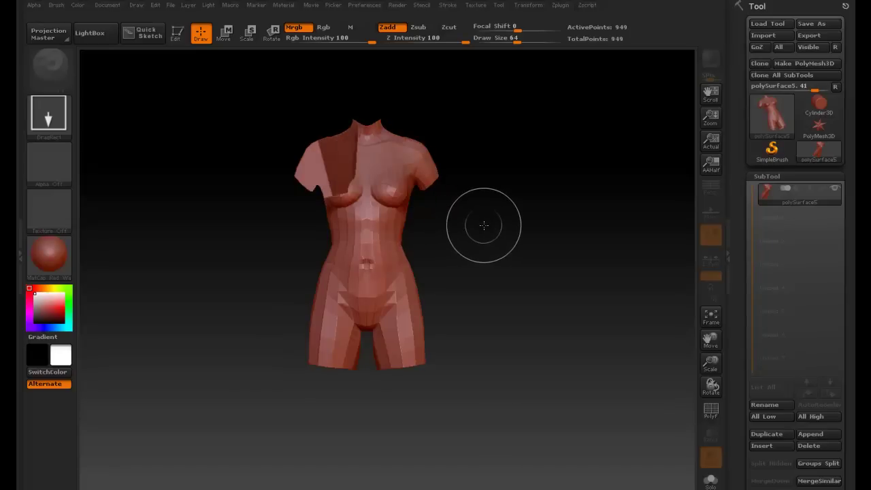
{"action": "key", "text": "t"}
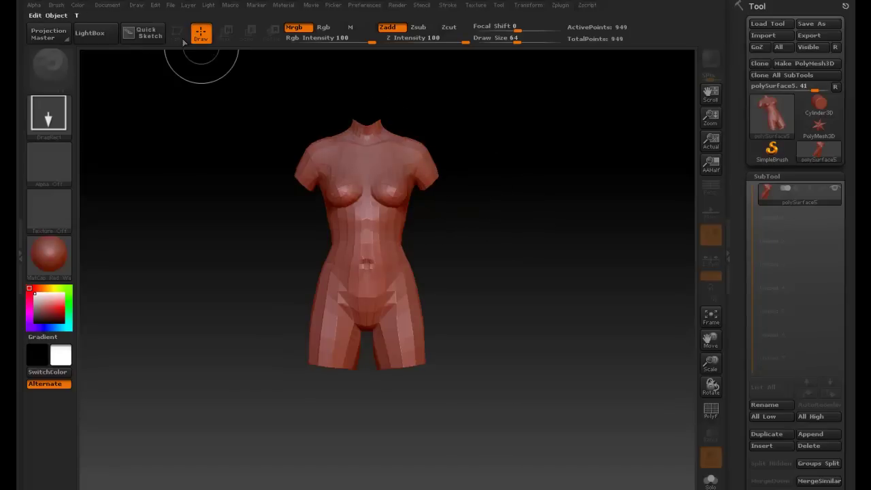
- Make a PolyMesh3D copy of the torso and draw it on the cleared canvas in Edit mode
{"action": "left_click_drag", "start_coordinate": [223, 109], "coordinate": [257, 108]}
{"action": "right_click", "coordinate": [258, 108]}
{"action": "key", "text": "ctrl+z"}
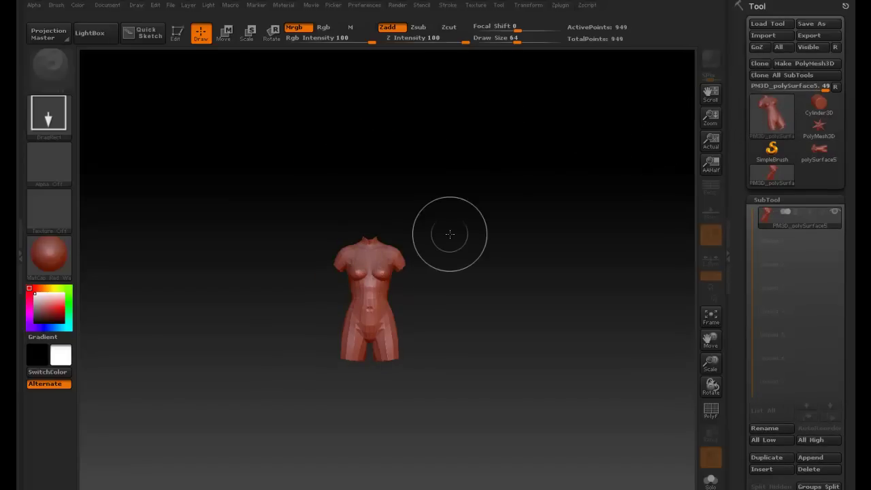
{"action": "left_click_drag", "start_coordinate": [424, 275], "coordinate": [525, 273], "text": "alt"}
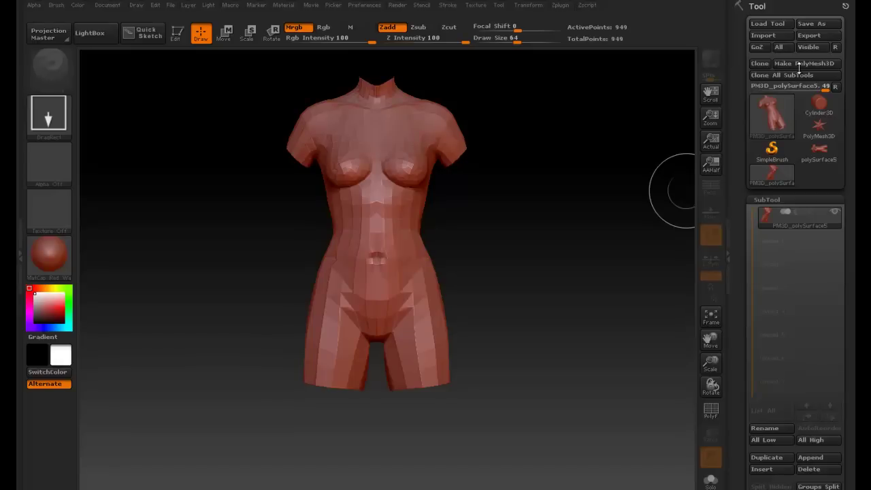
{"action": "left_click", "coordinate": [174, 34]}
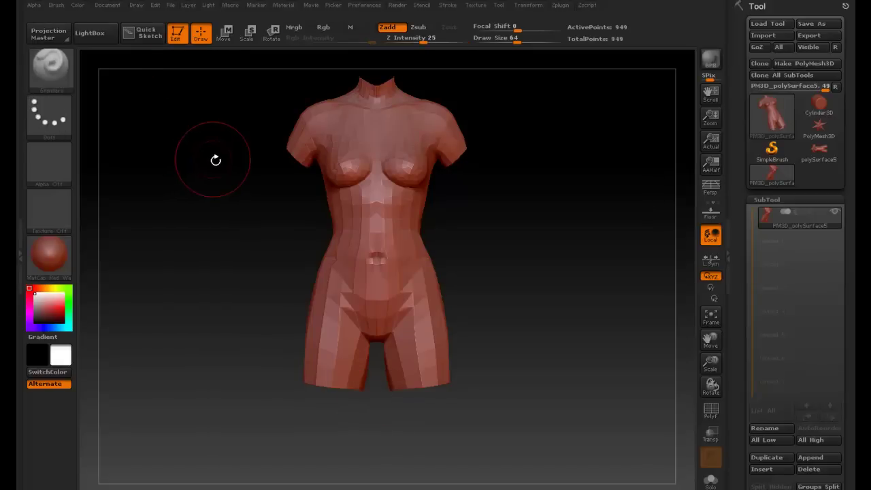
- Examine the PolyMesh3D torso from the front and from below, including its arm and leg ends
{"action": "mouse_move", "coordinate": [220, 177]}
{"action": "right_mouse_down", "text": "ctrl"}
{"action": "mouse_move", "coordinate": [276, 175]}
{"action": "mouse_move", "coordinate": [160, 174]}
{"action": "mouse_move", "coordinate": [237, 183]}
{"action": "mouse_move", "coordinate": [225, 183]}
{"action": "right_mouse_up", "text": "ctrl"}
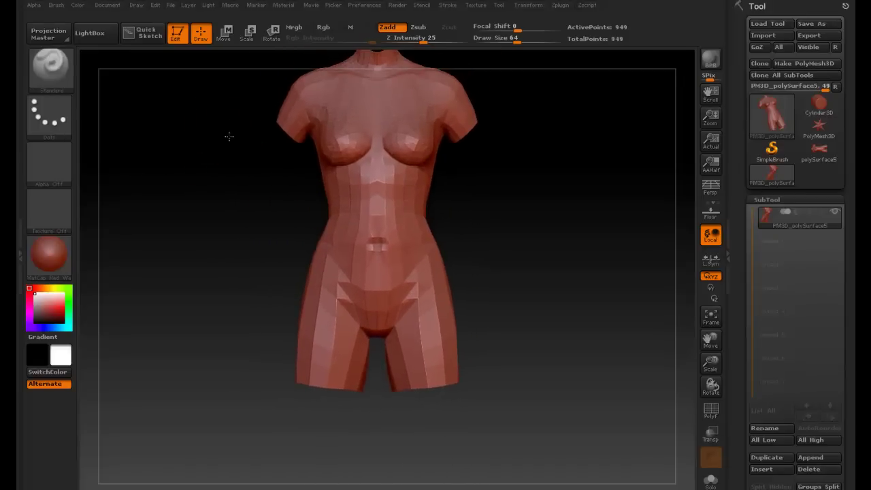
{"action": "right_click_drag", "start_coordinate": [227, 136], "coordinate": [231, 187]}
{"action": "right_click_drag", "start_coordinate": [167, 190], "coordinate": [160, 113]}
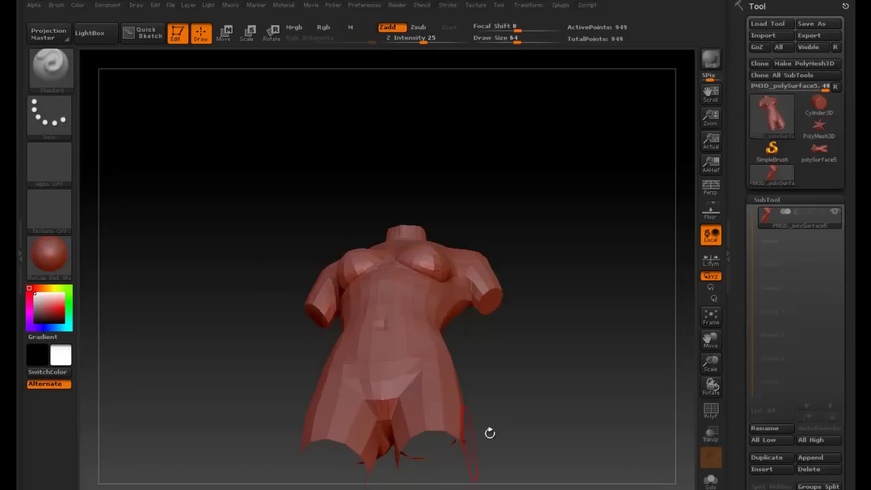
- Examine the low-poly torso from below, from the back and around the neck opening
{"action": "mouse_move", "coordinate": [521, 368]}
{"action": "right_mouse_down"}
{"action": "mouse_move", "coordinate": [565, 335]}
{"action": "mouse_move", "coordinate": [584, 334]}
{"action": "mouse_move", "coordinate": [431, 258]}
{"action": "mouse_move", "coordinate": [388, 451]}
{"action": "mouse_move", "coordinate": [447, 243]}
{"action": "mouse_move", "coordinate": [434, 477]}
{"action": "right_mouse_up"}
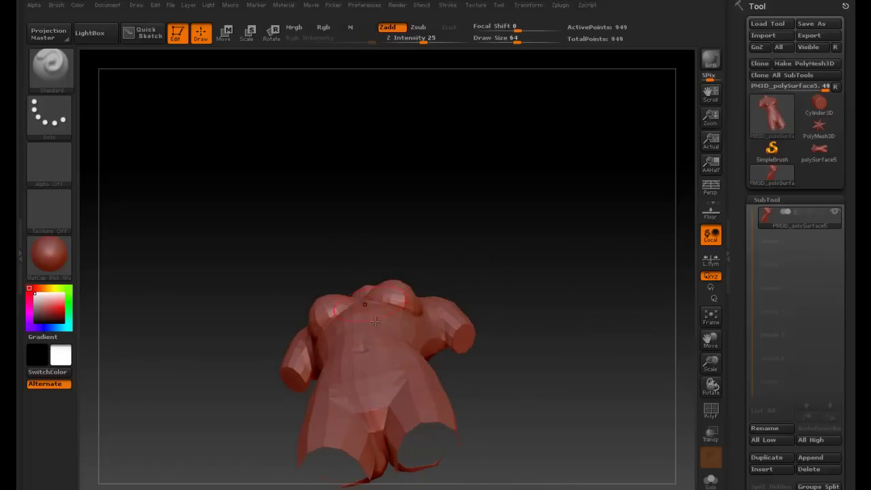
{"action": "right_click_drag", "start_coordinate": [374, 322], "coordinate": [439, 394]}
{"action": "right_click_drag", "start_coordinate": [424, 434], "coordinate": [300, 335]}
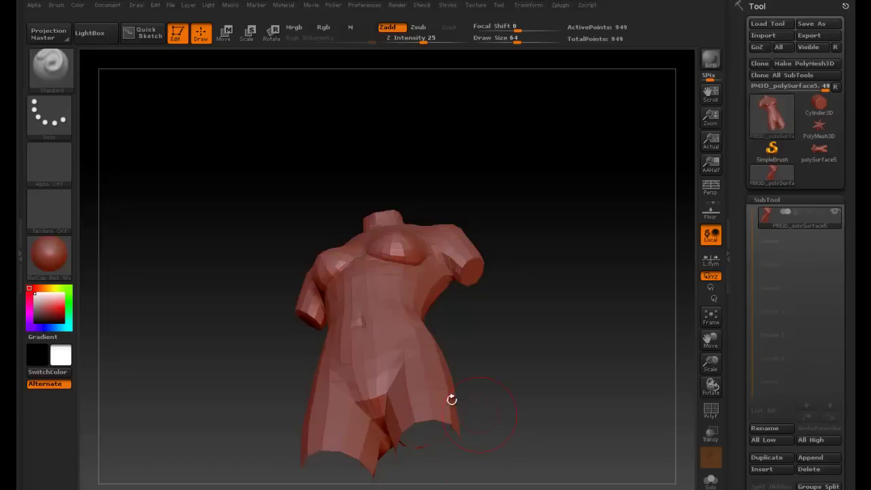
{"action": "left_click_drag", "start_coordinate": [507, 346], "coordinate": [406, 325]}
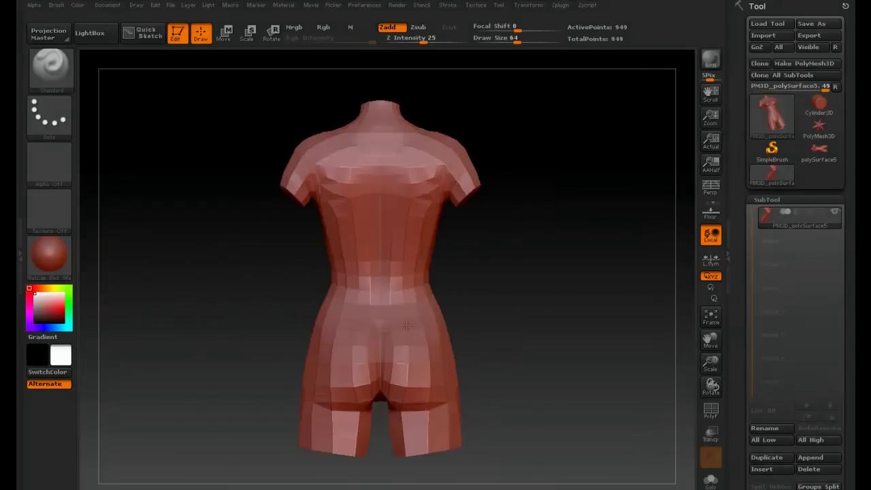
{"action": "left_click_drag", "start_coordinate": [237, 311], "coordinate": [228, 222]}
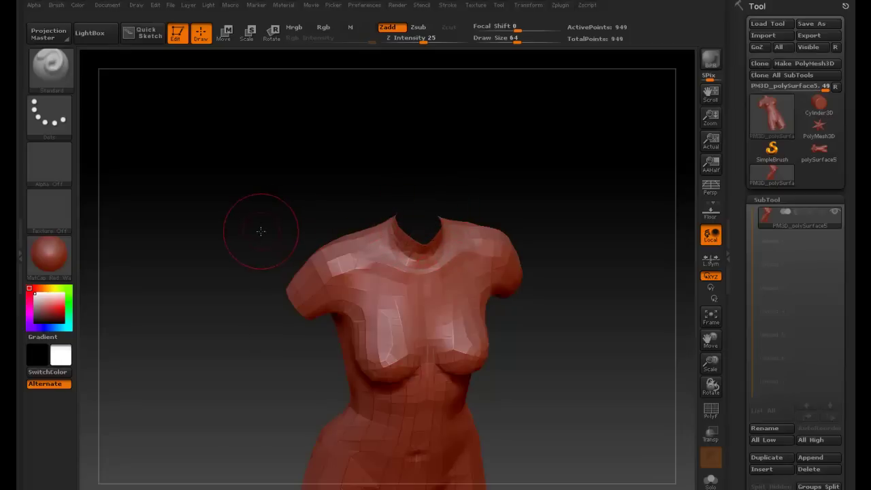
{"action": "left_click_drag", "start_coordinate": [261, 231], "coordinate": [233, 252]}
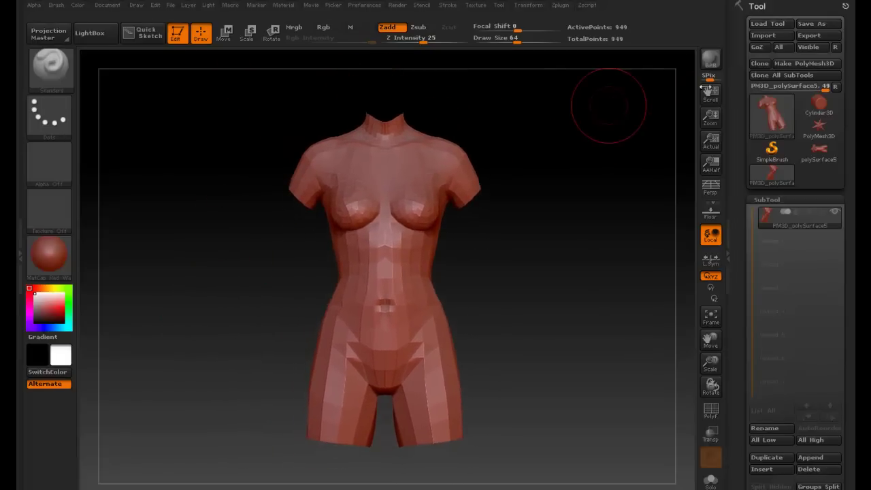
- Subdivide the torso twice with smoothing on, up to subdivision level 3
{"action": "left_click", "coordinate": [767, 200]}
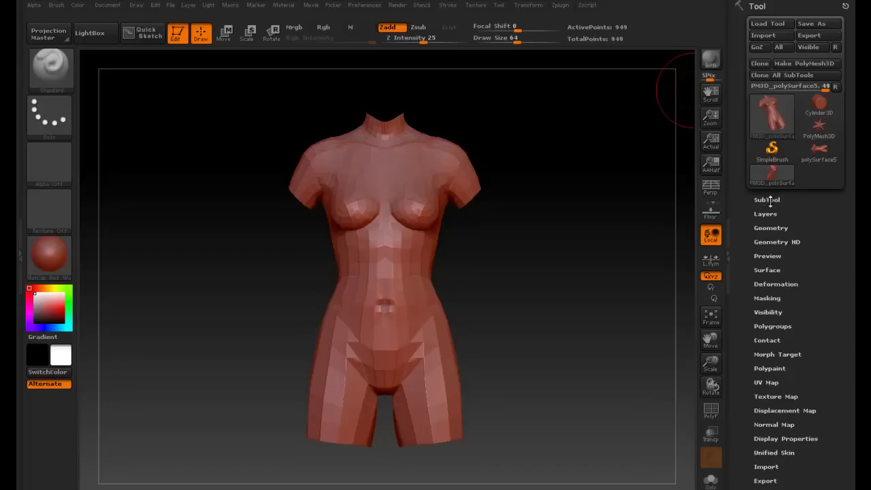
{"action": "left_click", "coordinate": [767, 228]}
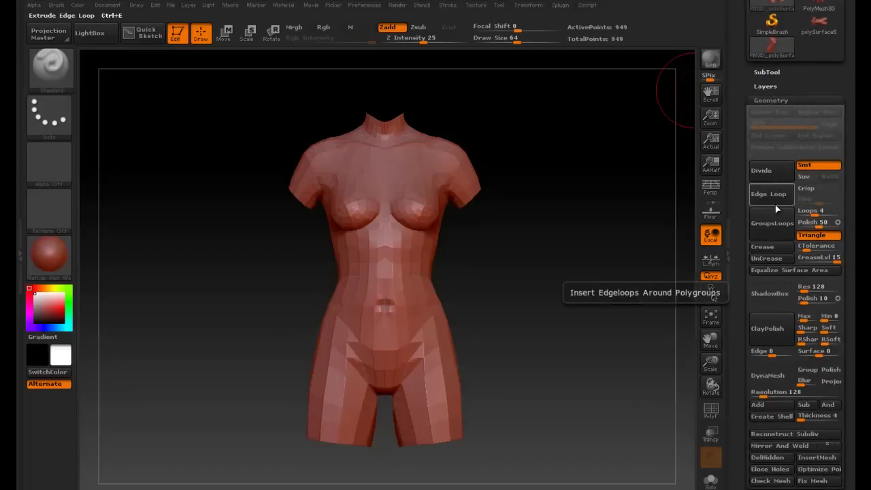
{"action": "left_click", "coordinate": [775, 173]}
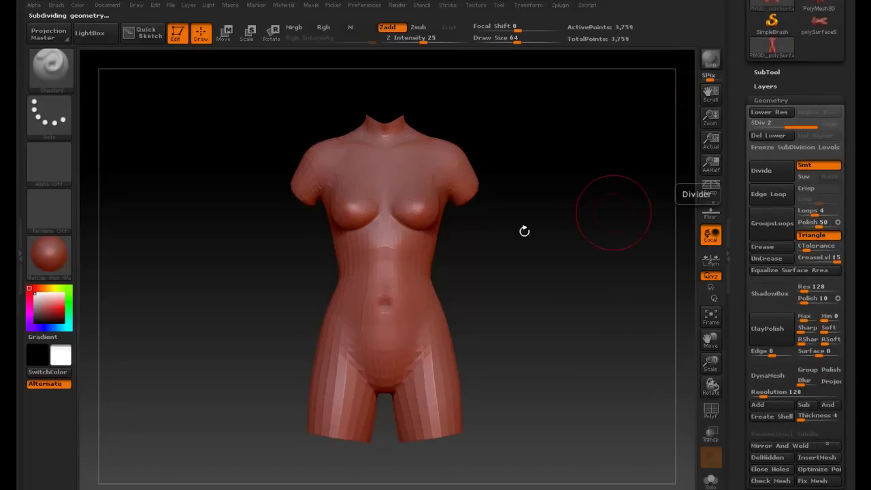
{"action": "mouse_move", "coordinate": [553, 241]}
{"action": "left_mouse_down"}
{"action": "mouse_move", "coordinate": [492, 241]}
{"action": "mouse_move", "coordinate": [517, 288]}
{"action": "mouse_move", "coordinate": [559, 287]}
{"action": "mouse_move", "coordinate": [488, 270]}
{"action": "mouse_move", "coordinate": [475, 212]}
{"action": "mouse_move", "coordinate": [535, 178]}
{"action": "mouse_move", "coordinate": [537, 214]}
{"action": "mouse_move", "coordinate": [562, 238]}
{"action": "mouse_move", "coordinate": [543, 241]}
{"action": "mouse_move", "coordinate": [502, 234]}
{"action": "mouse_move", "coordinate": [576, 238]}
{"action": "mouse_move", "coordinate": [631, 204]}
{"action": "left_mouse_up"}
{"action": "key", "text": "ctrl+d"}
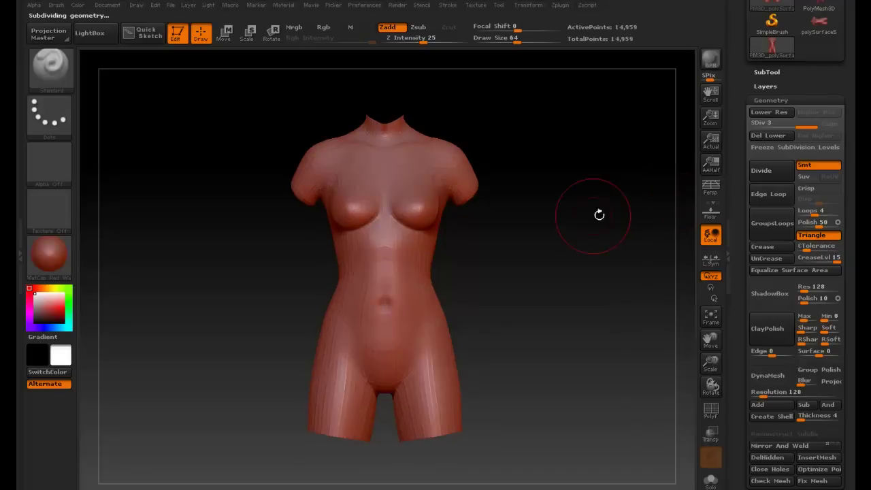
- Examine the smoothed torso's back, side and front for surface quality at subdivision level 3
{"action": "mouse_move", "coordinate": [540, 228]}
{"action": "left_mouse_down"}
{"action": "mouse_move", "coordinate": [455, 236]}
{"action": "mouse_move", "coordinate": [476, 236]}
{"action": "mouse_move", "coordinate": [353, 280]}
{"action": "left_mouse_up"}
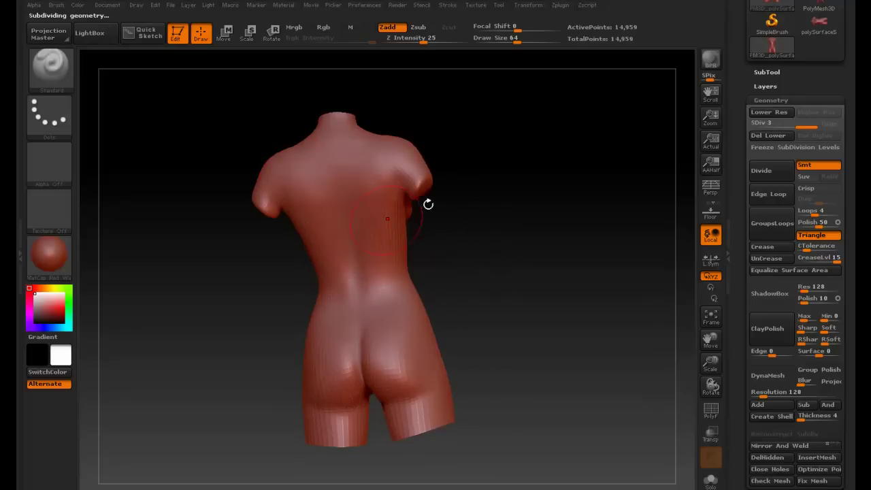
{"action": "left_click_drag", "start_coordinate": [428, 205], "coordinate": [499, 245]}
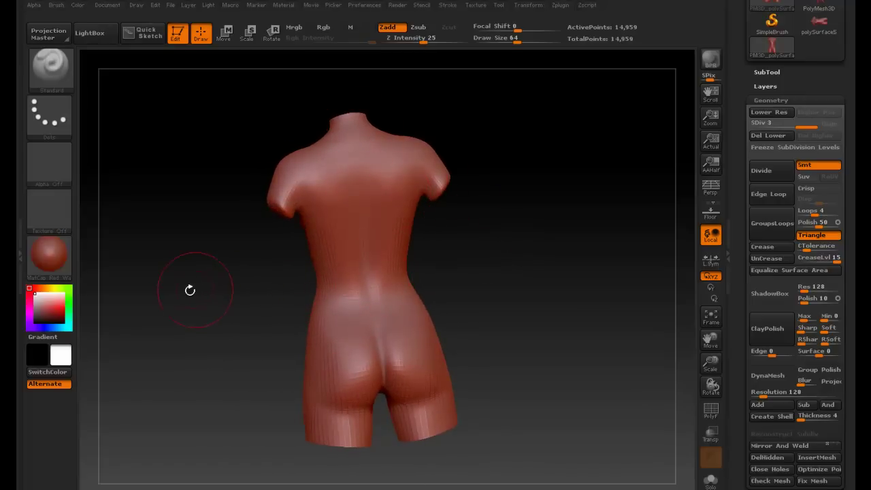
{"action": "left_click_drag", "start_coordinate": [155, 292], "coordinate": [269, 283]}
{"action": "left_click_drag", "start_coordinate": [240, 167], "coordinate": [234, 176]}
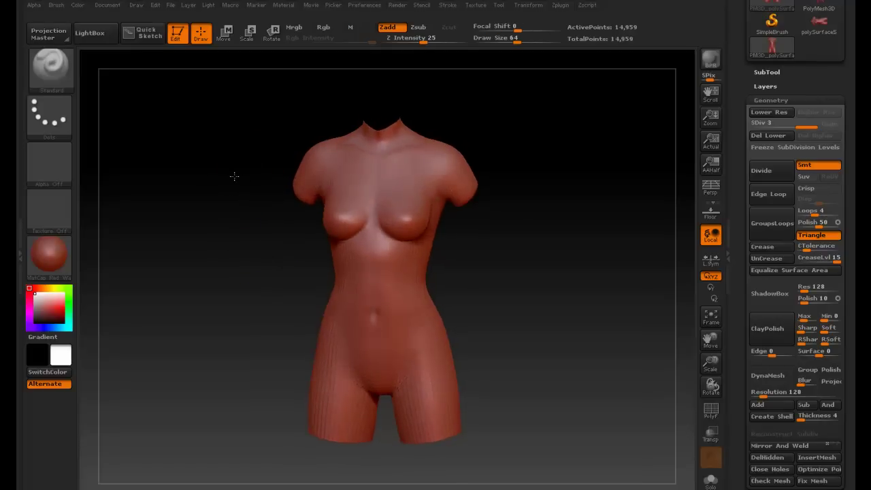
{"action": "left_click_drag", "start_coordinate": [235, 284], "coordinate": [340, 318]}
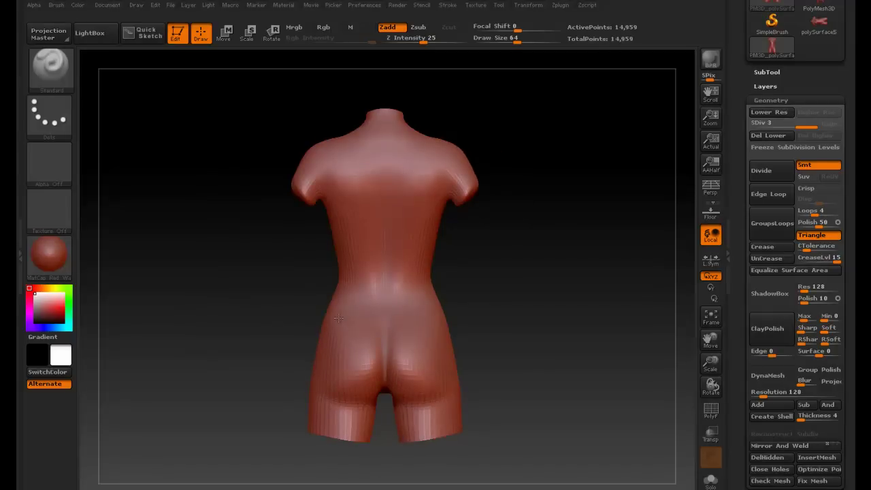
{"action": "left_click_drag", "start_coordinate": [293, 278], "coordinate": [212, 267]}
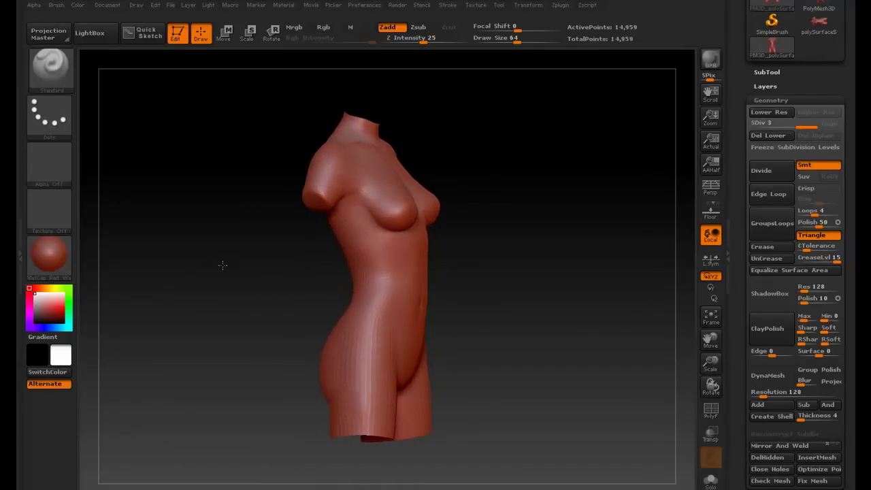
{"action": "left_click_drag", "start_coordinate": [241, 268], "coordinate": [286, 258]}
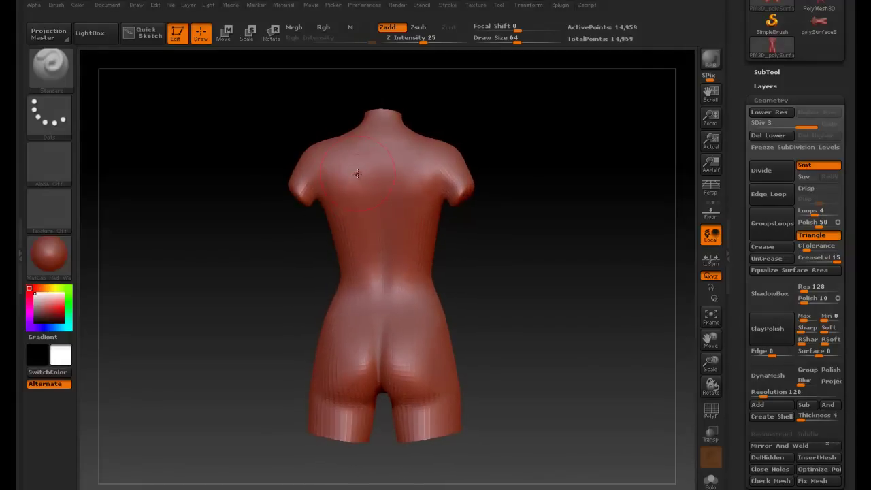
{"action": "key", "text": "shift"}
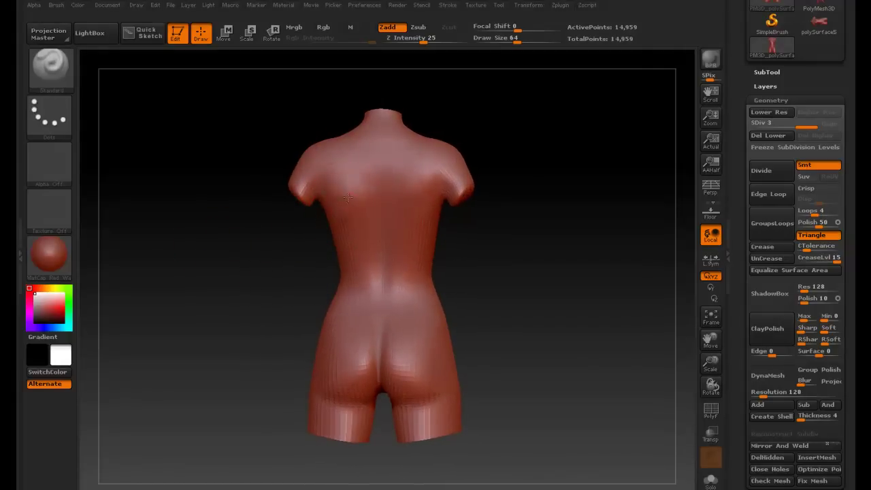
{"action": "left_click_drag", "start_coordinate": [256, 259], "coordinate": [562, 210]}
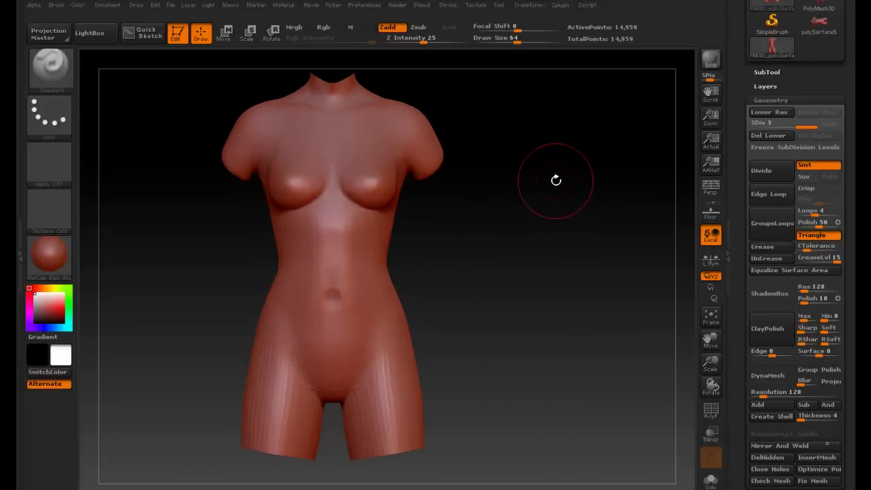
{"action": "left_click_drag", "start_coordinate": [556, 181], "coordinate": [460, 247]}
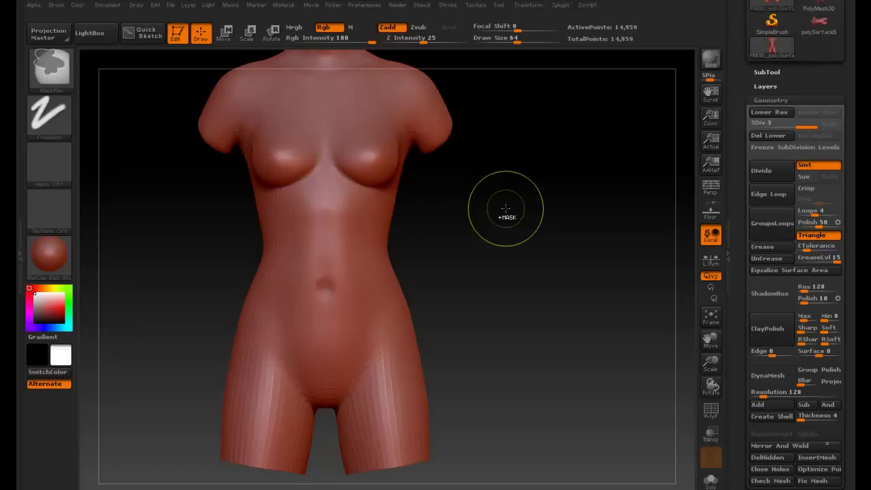
{"action": "mouse_move", "coordinate": [511, 208]}
{"action": "right_mouse_down", "text": "ctrl"}
{"action": "mouse_move", "coordinate": [479, 217]}
{"action": "mouse_move", "coordinate": [492, 222]}
{"action": "mouse_move", "coordinate": [476, 173]}
{"action": "right_mouse_up", "text": "ctrl"}
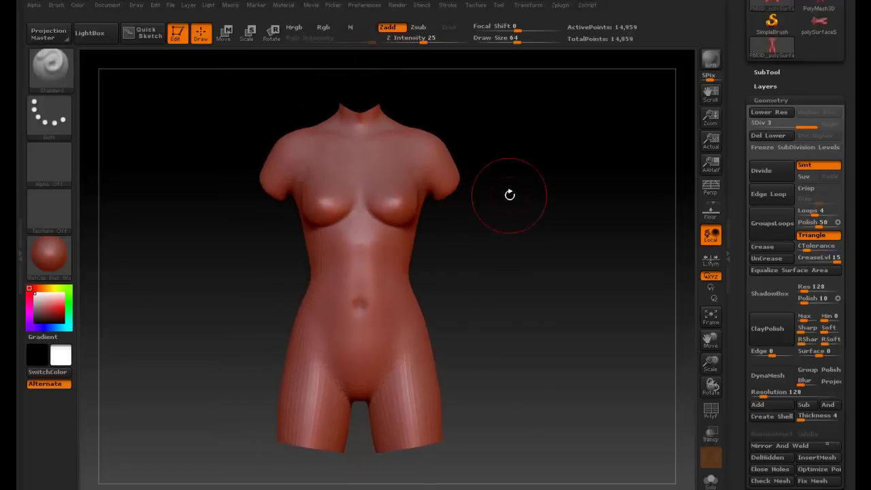
{"action": "mouse_move", "coordinate": [525, 197]}
{"action": "left_mouse_down"}
{"action": "mouse_move", "coordinate": [461, 212]}
{"action": "mouse_move", "coordinate": [535, 213]}
{"action": "mouse_move", "coordinate": [524, 206]}
{"action": "left_mouse_up"}
{"action": "left_click_drag", "start_coordinate": [481, 233], "coordinate": [494, 250]}
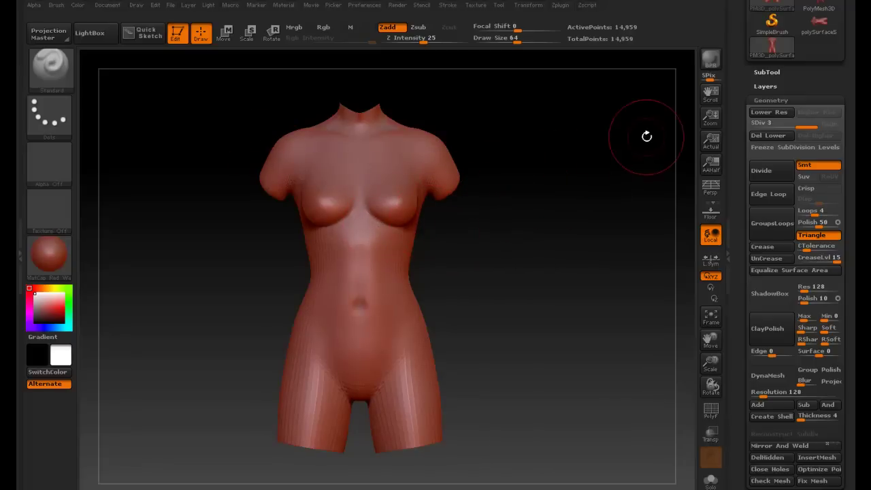
- Start a new document without saving the changes to the current one
{"action": "left_click", "coordinate": [118, 8]}
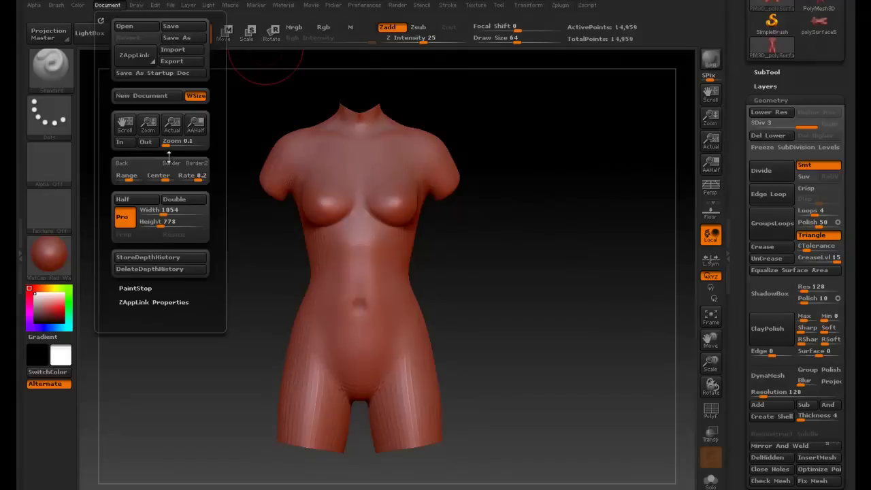
{"action": "left_click", "coordinate": [163, 96]}
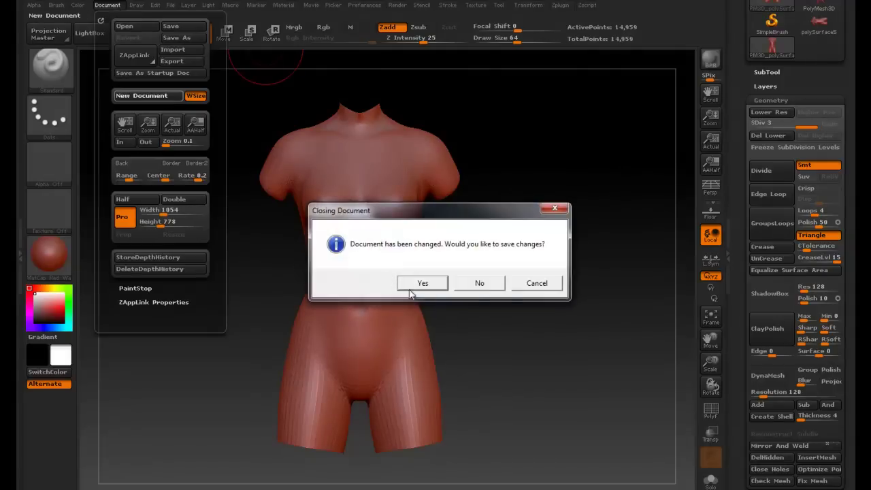
{"action": "left_click", "coordinate": [478, 283]}
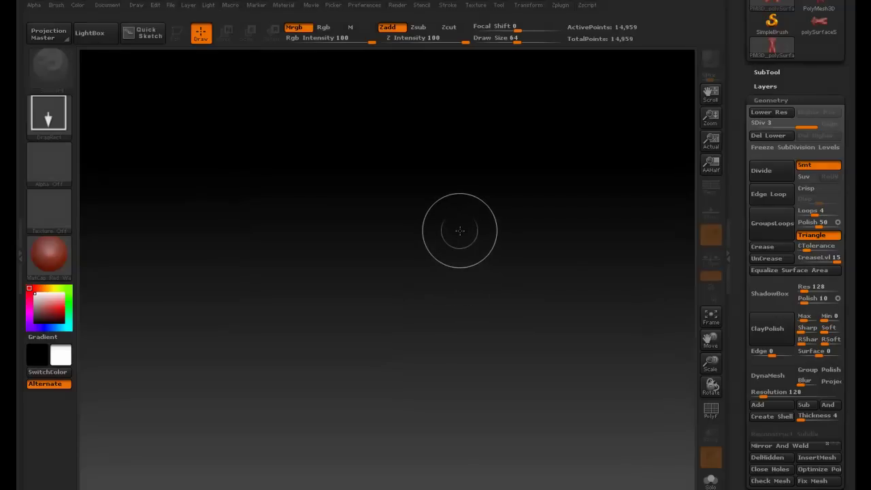
- Switch to Maya and raise the selected torso above the grid to a Translate Y of 82.424
{"action": "key", "text": "alt+Tab"}
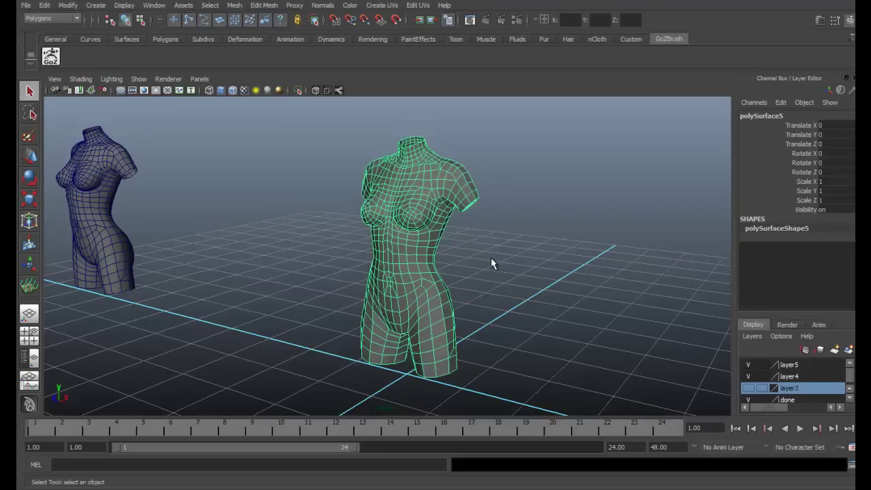
{"action": "middle_click_drag", "start_coordinate": [511, 190], "coordinate": [517, 207], "text": "alt"}
{"action": "right_click_drag", "start_coordinate": [517, 206], "coordinate": [546, 227], "text": "alt"}
{"action": "middle_click_drag", "start_coordinate": [515, 242], "coordinate": [512, 200], "text": "alt"}
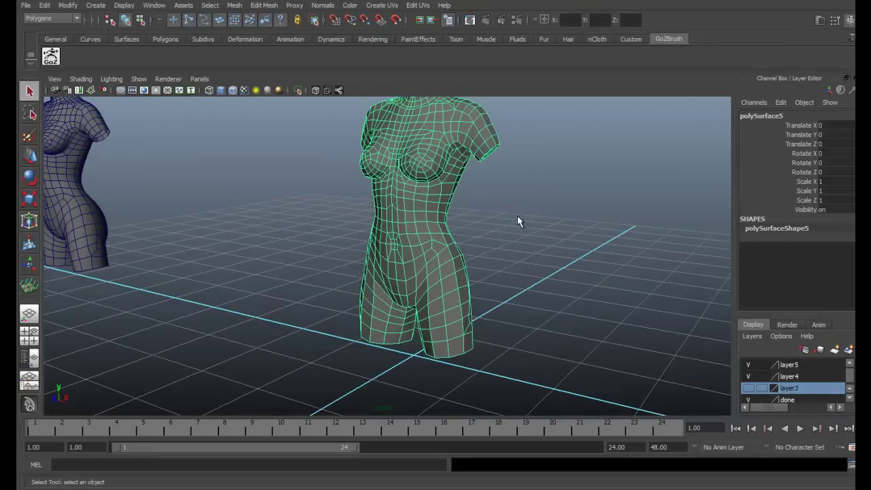
{"action": "right_click_drag", "start_coordinate": [517, 216], "coordinate": [391, 201], "text": "alt"}
{"action": "key", "text": "w"}
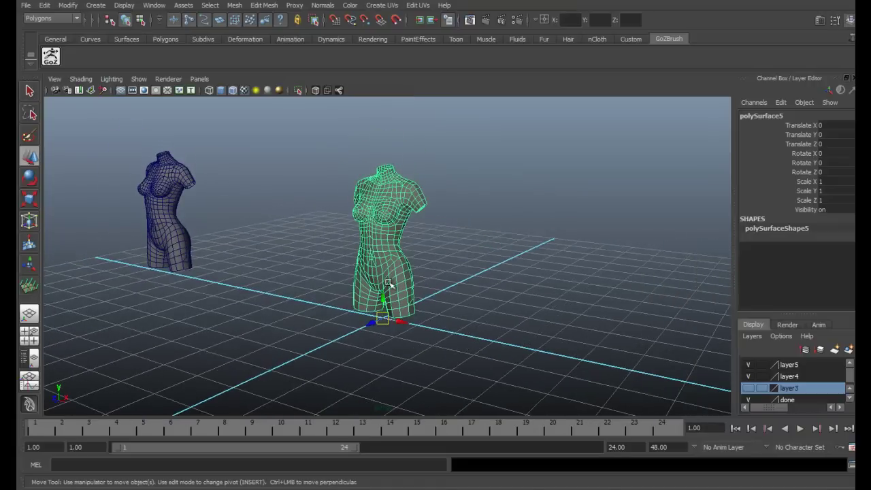
{"action": "left_click_drag", "start_coordinate": [385, 298], "coordinate": [296, 206]}
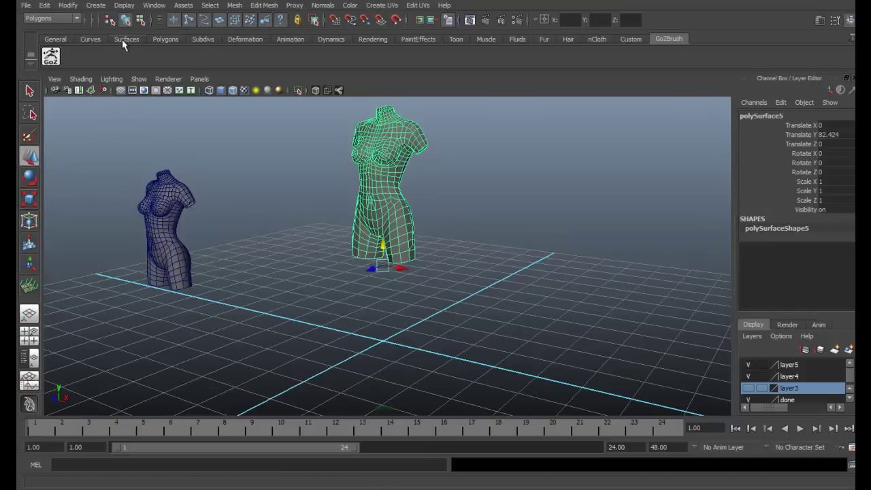
- Create a polygon cube beneath the raised torso as a base and scale it uniformly to 0.93
{"action": "left_click", "coordinate": [167, 41]}
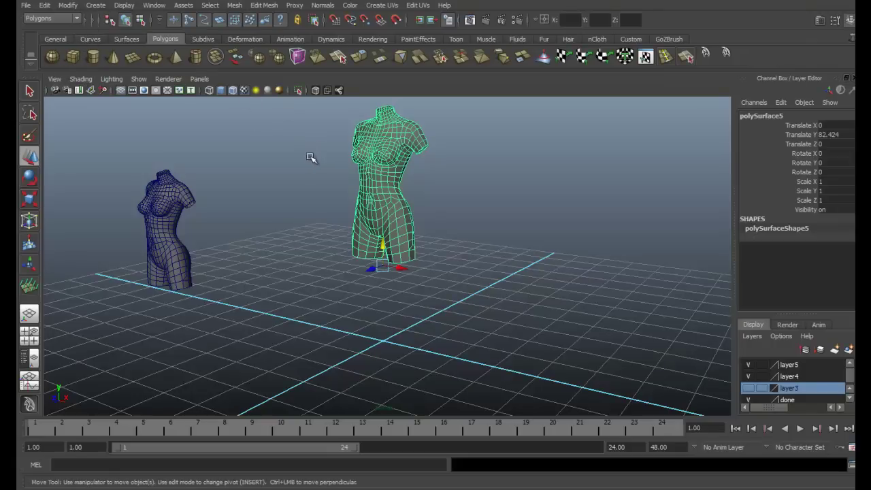
{"action": "left_click", "coordinate": [72, 57]}
{"action": "left_click_drag", "start_coordinate": [381, 252], "coordinate": [417, 400], "text": "alt"}
{"action": "left_click_drag", "start_coordinate": [486, 334], "coordinate": [406, 283], "text": "alt"}
{"action": "key", "text": "r"}
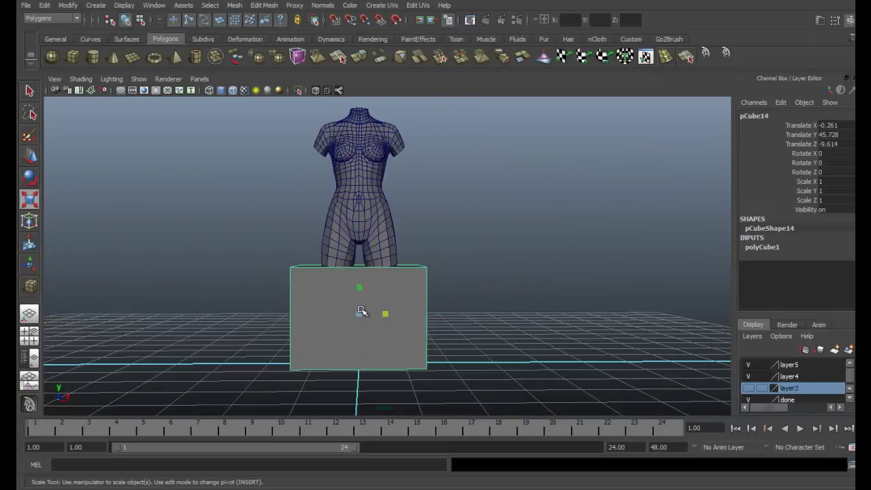
{"action": "left_click_drag", "start_coordinate": [361, 310], "coordinate": [357, 320]}
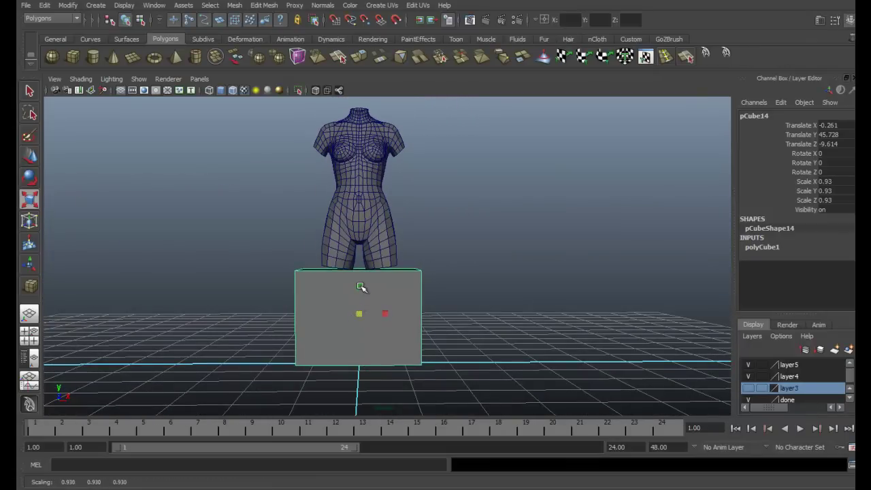
- Lower the cube to a Translate Y of 30.515 so its top sits just under the torso's legs
{"action": "left_click_drag", "start_coordinate": [360, 286], "coordinate": [362, 304]}
{"action": "key", "text": "w"}
{"action": "left_click_drag", "start_coordinate": [431, 294], "coordinate": [361, 274], "text": "alt"}
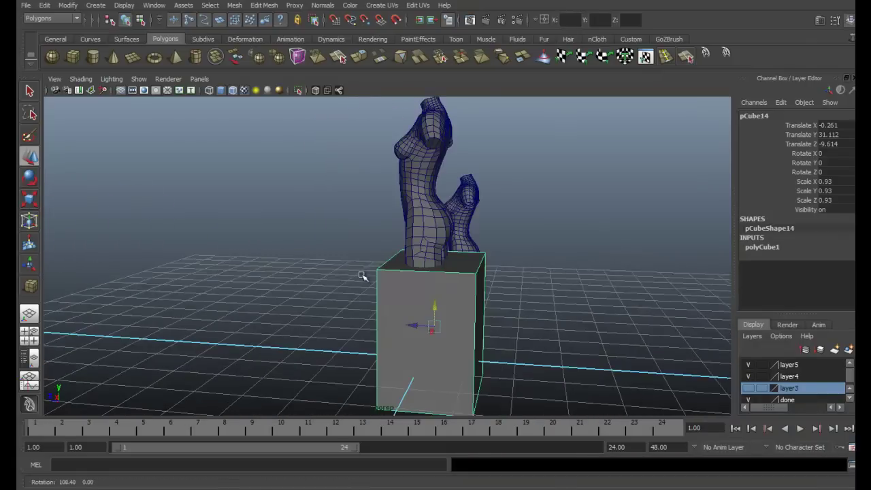
{"action": "scroll", "coordinate": [472, 286], "scroll_direction": "up", "scroll_amount": 3}
{"action": "left_click_drag", "start_coordinate": [435, 285], "coordinate": [418, 292], "text": "alt"}
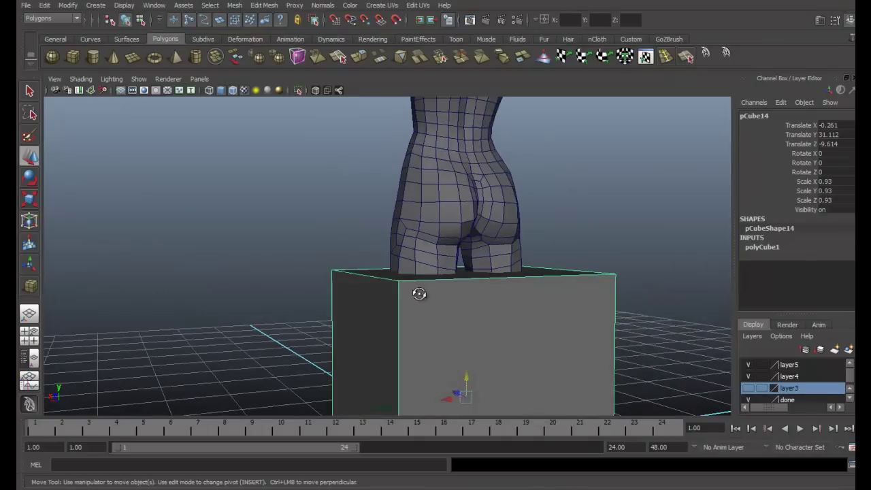
{"action": "mouse_move", "coordinate": [453, 383]}
{"action": "left_mouse_down"}
{"action": "mouse_move", "coordinate": [449, 396]}
{"action": "mouse_move", "coordinate": [449, 385]}
{"action": "left_mouse_up"}
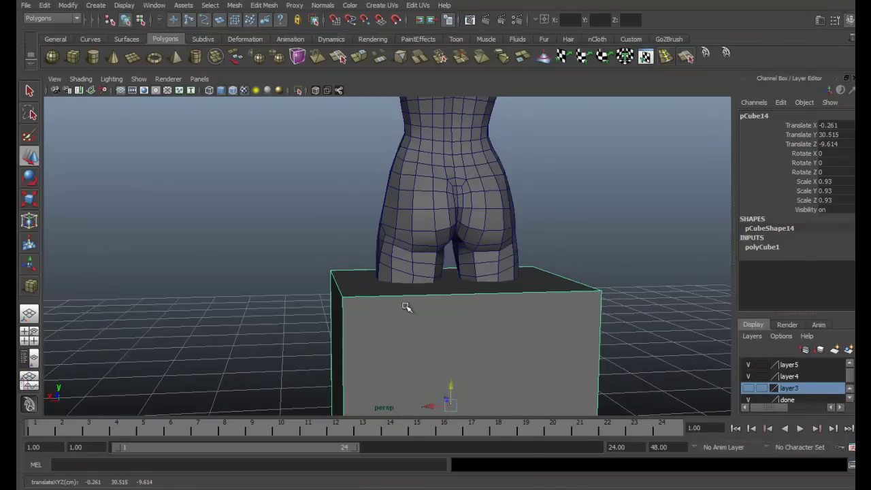
{"action": "left_click_drag", "start_coordinate": [406, 305], "coordinate": [554, 296], "text": "alt"}
{"action": "scroll", "coordinate": [554, 295], "scroll_direction": "down", "scroll_amount": 3}
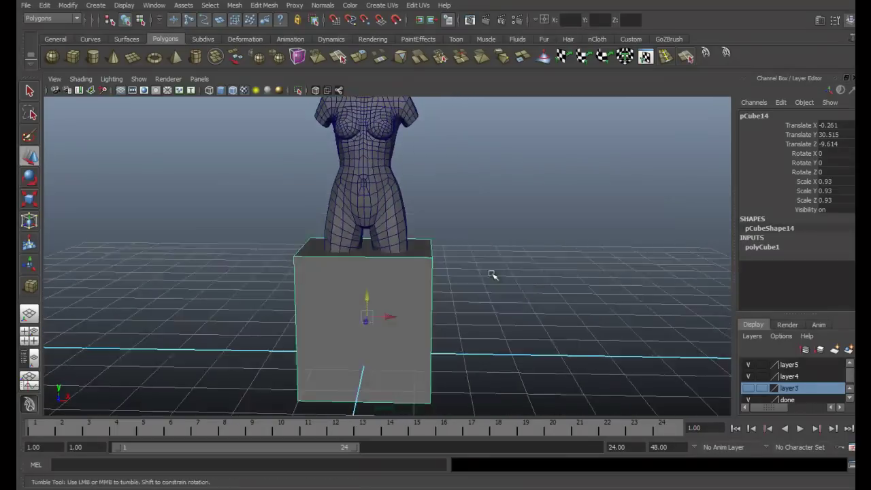
{"action": "left_click_drag", "start_coordinate": [492, 272], "coordinate": [348, 282], "text": "alt"}
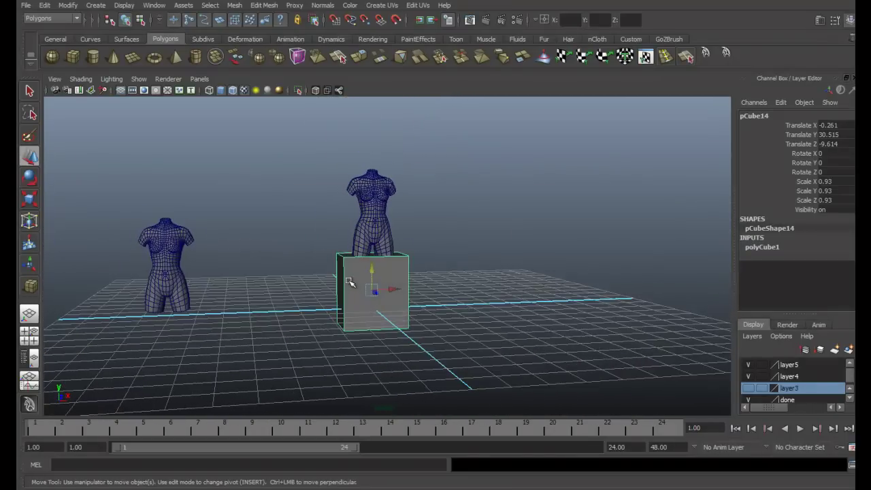
- Try scaling the raised torso and its base cube together
{"action": "left_click", "coordinate": [367, 219]}
{"action": "left_click", "coordinate": [361, 283], "text": "shift"}
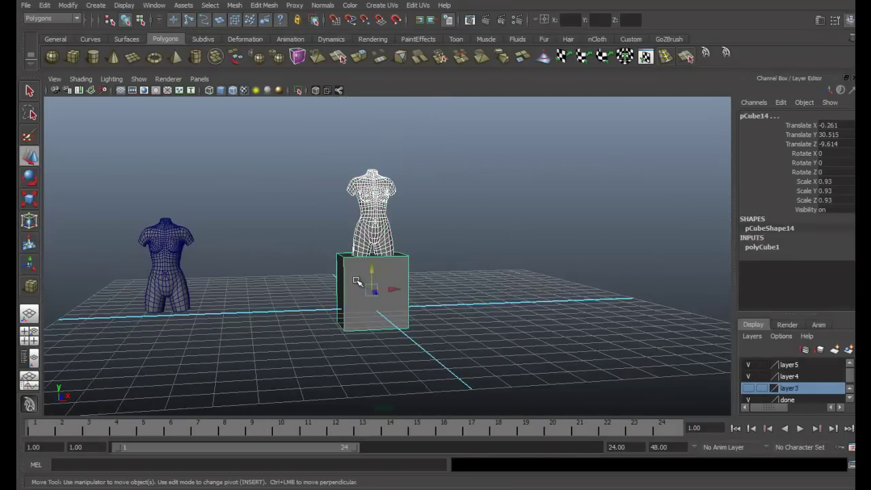
{"action": "key", "text": "r"}
{"action": "left_click_drag", "start_coordinate": [375, 292], "coordinate": [368, 289]}
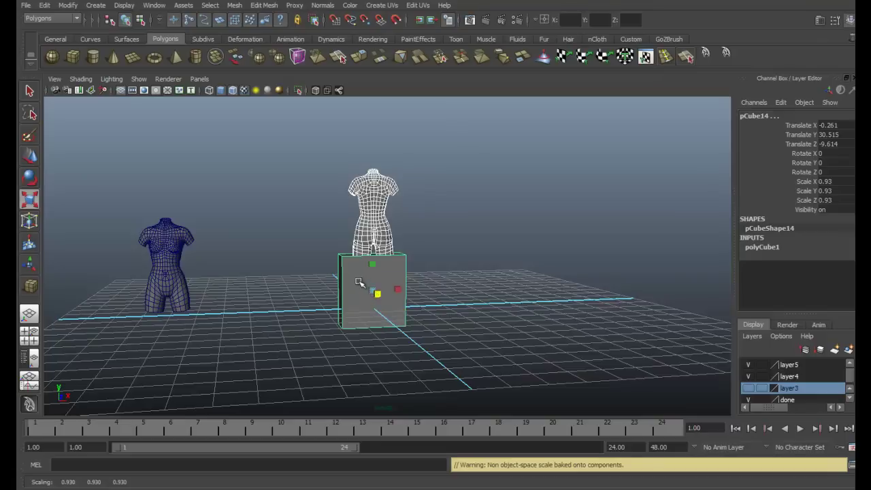
{"action": "key", "text": "ctrl+z"}
- Raise the cube's bottom vertices to shorten it into a low block under the torso
{"action": "left_click_drag", "start_coordinate": [459, 279], "coordinate": [441, 281], "text": "alt"}
{"action": "scroll", "coordinate": [441, 282], "scroll_direction": "up", "scroll_amount": 3}
{"action": "left_click", "coordinate": [387, 303]}
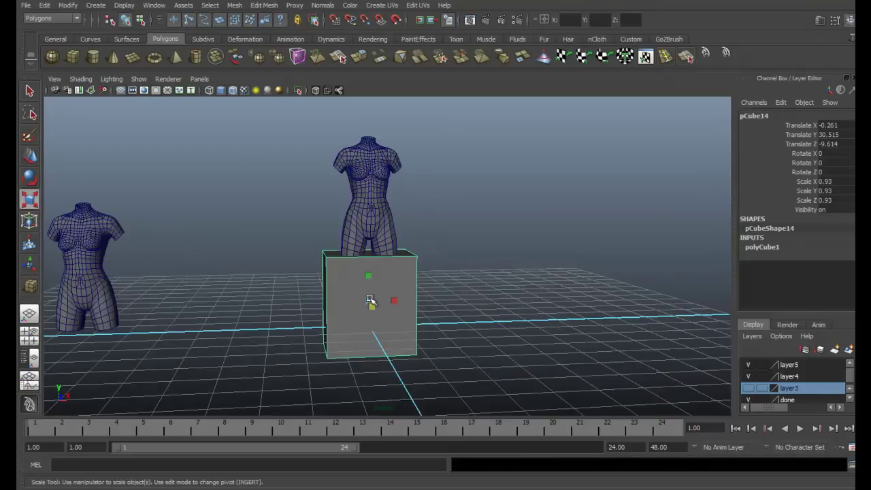
{"action": "left_click", "coordinate": [449, 270]}
{"action": "right_click_drag", "start_coordinate": [406, 320], "coordinate": [390, 320]}
{"action": "left_click_drag", "start_coordinate": [435, 334], "coordinate": [304, 394], "text": "alt"}
{"action": "key", "text": "w"}
{"action": "left_click_drag", "start_coordinate": [368, 331], "coordinate": [395, 286]}
{"action": "left_click", "coordinate": [426, 247]}
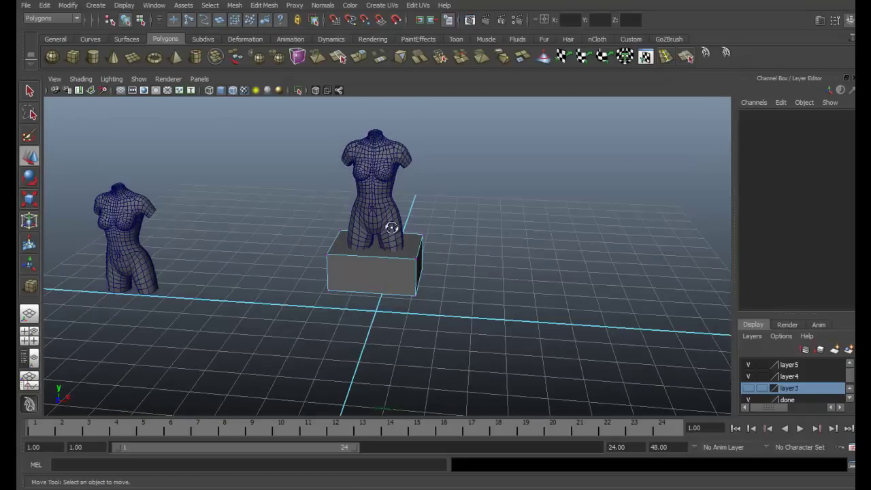
- Move the block's rear vertices inward, closer to the torso's back, to reduce its depth
{"action": "left_click_drag", "start_coordinate": [388, 227], "coordinate": [473, 284], "text": "alt"}
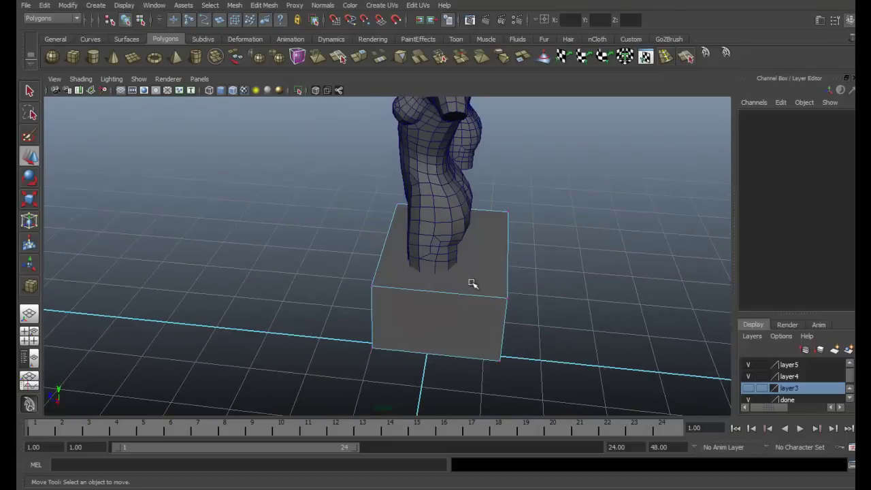
{"action": "left_click_drag", "start_coordinate": [544, 199], "coordinate": [484, 397]}
{"action": "left_click_drag", "start_coordinate": [485, 277], "coordinate": [467, 274]}
{"action": "left_click", "coordinate": [556, 238]}
- Raise the block's bottom vertices again to make the pedestal thinner
{"action": "left_click_drag", "start_coordinate": [556, 238], "coordinate": [387, 291], "text": "alt"}
{"action": "left_click_drag", "start_coordinate": [455, 307], "coordinate": [253, 378]}
{"action": "left_click_drag", "start_coordinate": [340, 293], "coordinate": [356, 331], "text": "alt"}
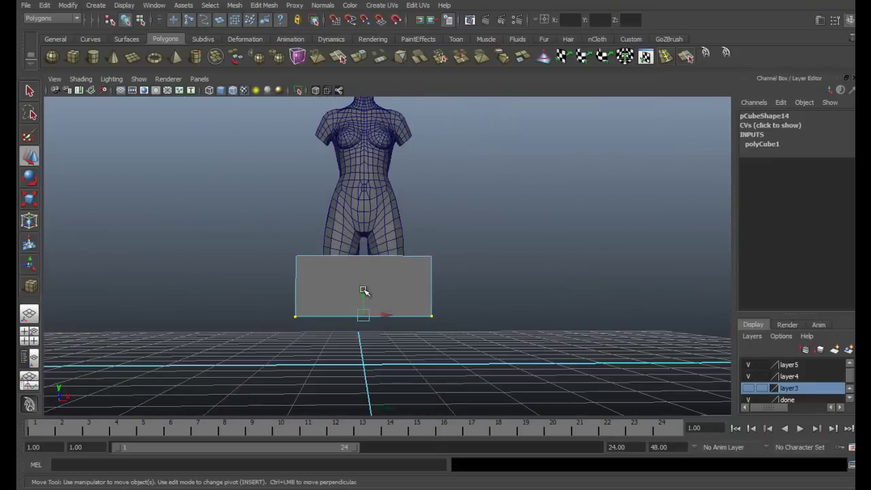
{"action": "left_click_drag", "start_coordinate": [365, 292], "coordinate": [423, 232]}
{"action": "left_click", "coordinate": [470, 243]}
{"action": "left_click_drag", "start_coordinate": [560, 220], "coordinate": [482, 297], "text": "alt"}
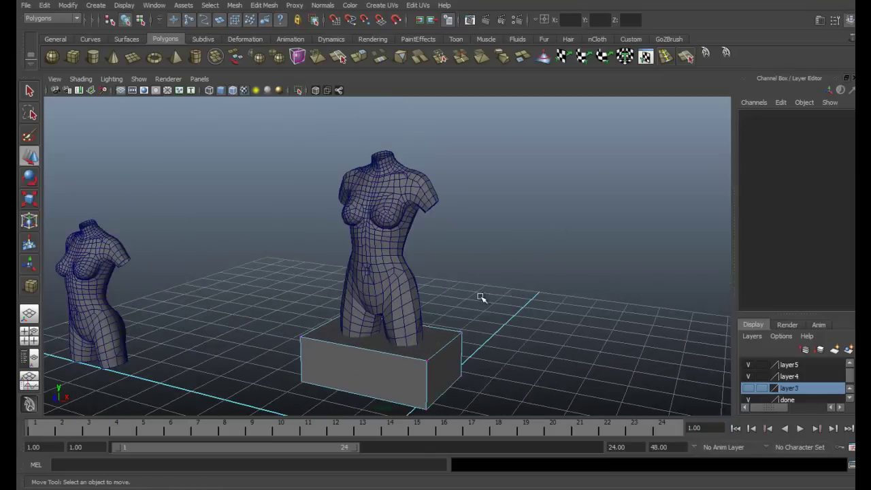
- Return the pedestal block to object mode, clear the selection and save the scene
{"action": "right_click_drag", "start_coordinate": [436, 289], "coordinate": [480, 275]}
{"action": "left_click_drag", "start_coordinate": [486, 295], "coordinate": [408, 353], "text": "alt"}
{"action": "left_click", "coordinate": [470, 314]}
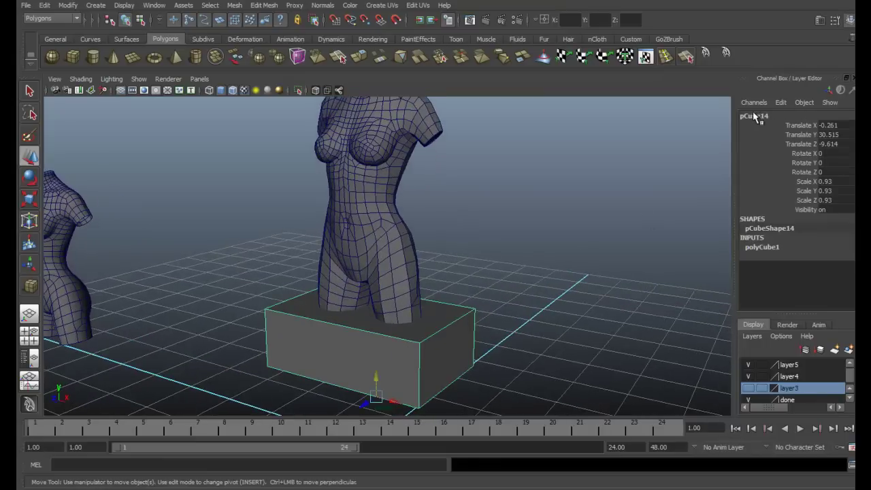
{"action": "left_click", "coordinate": [591, 198]}
{"action": "left_click_drag", "start_coordinate": [588, 200], "coordinate": [509, 230], "text": "alt"}
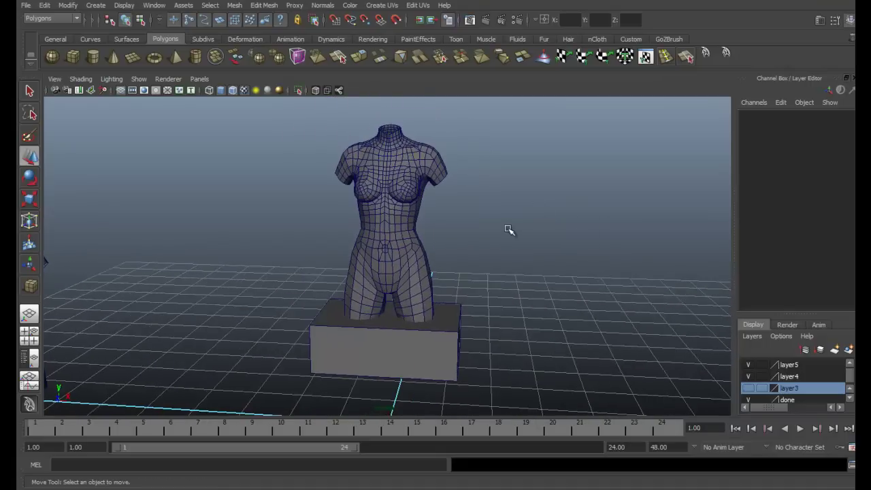
{"action": "key", "text": "ctrl+s"}
{"action": "left_click", "coordinate": [411, 252]}
{"action": "key", "text": "q"}
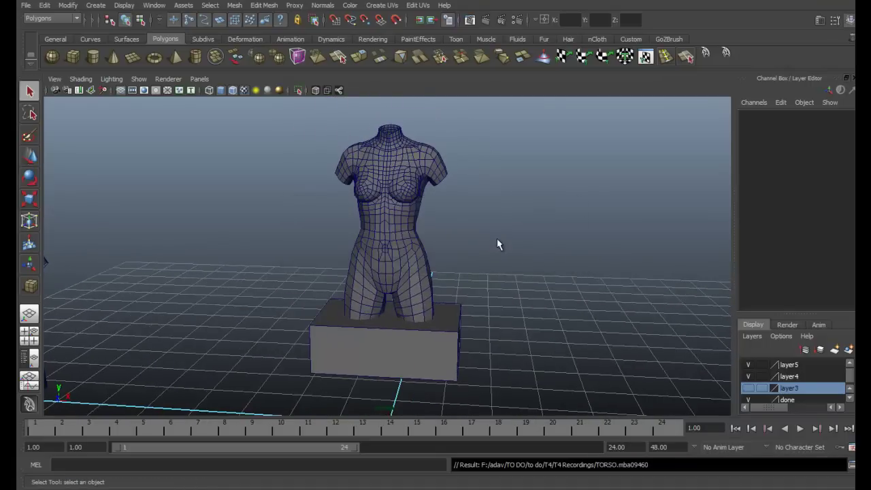
- Examine the raised torso's mesh up close around the open neck and the shoulders
{"action": "left_click_drag", "start_coordinate": [437, 180], "coordinate": [359, 373], "text": "alt"}
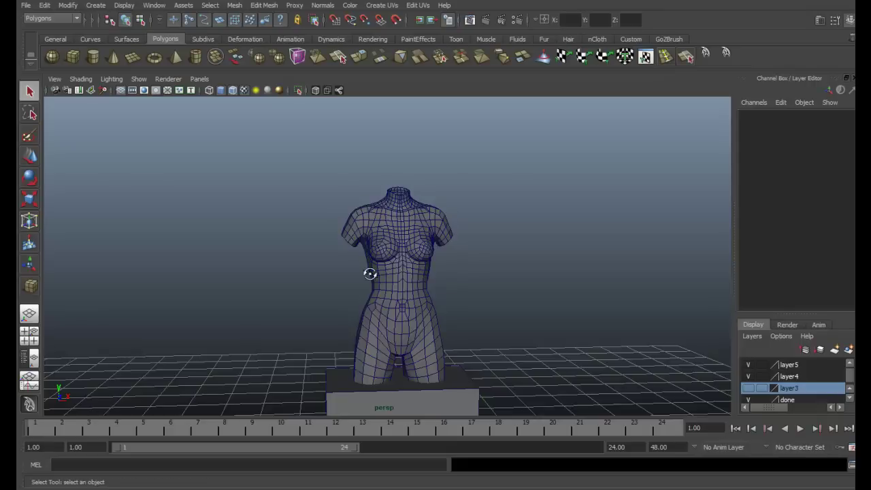
{"action": "right_click_drag", "start_coordinate": [370, 274], "coordinate": [416, 238], "text": "alt"}
{"action": "left_click_drag", "start_coordinate": [416, 238], "coordinate": [473, 215], "text": "alt"}
{"action": "left_click_drag", "start_coordinate": [344, 230], "coordinate": [335, 283], "text": "alt"}
{"action": "right_click_drag", "start_coordinate": [344, 276], "coordinate": [426, 263], "text": "alt"}
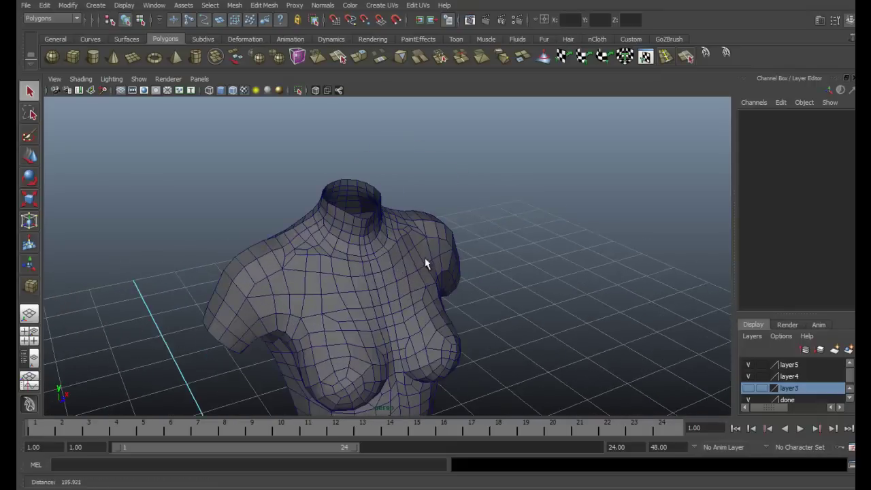
{"action": "left_click_drag", "start_coordinate": [425, 258], "coordinate": [381, 254], "text": "alt"}
{"action": "middle_click_drag", "start_coordinate": [381, 254], "coordinate": [436, 260], "text": "alt"}
{"action": "right_click_drag", "start_coordinate": [409, 253], "coordinate": [437, 241], "text": "alt"}
{"action": "middle_click_drag", "start_coordinate": [437, 241], "coordinate": [401, 279], "text": "alt"}
{"action": "right_click_drag", "start_coordinate": [401, 279], "coordinate": [449, 306], "text": "alt"}
{"action": "left_click_drag", "start_coordinate": [448, 306], "coordinate": [407, 303], "text": "alt"}
{"action": "right_click_drag", "start_coordinate": [449, 305], "coordinate": [470, 305], "text": "alt"}
{"action": "left_click_drag", "start_coordinate": [470, 305], "coordinate": [426, 279], "text": "alt"}
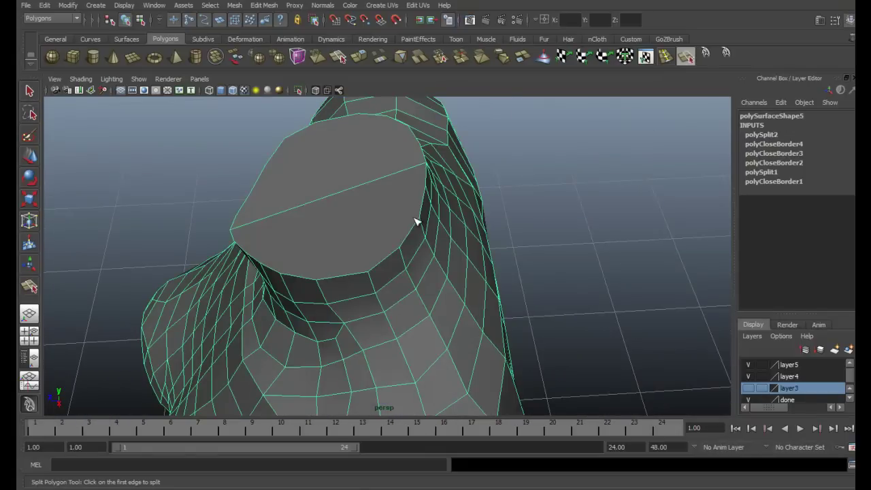
- Split the neck cap with an edge from a rim vertex to the dividing edge, close to that edge's near end
{"action": "mouse_move", "coordinate": [417, 221]}
{"action": "left_mouse_down", "text": "alt"}
{"action": "mouse_move", "coordinate": [375, 216]}
{"action": "mouse_move", "coordinate": [414, 200]}
{"action": "mouse_move", "coordinate": [433, 214]}
{"action": "mouse_move", "coordinate": [394, 247]}
{"action": "mouse_move", "coordinate": [422, 164]}
{"action": "mouse_move", "coordinate": [323, 220]}
{"action": "mouse_move", "coordinate": [317, 212]}
{"action": "mouse_move", "coordinate": [415, 238]}
{"action": "left_mouse_up", "text": "alt"}
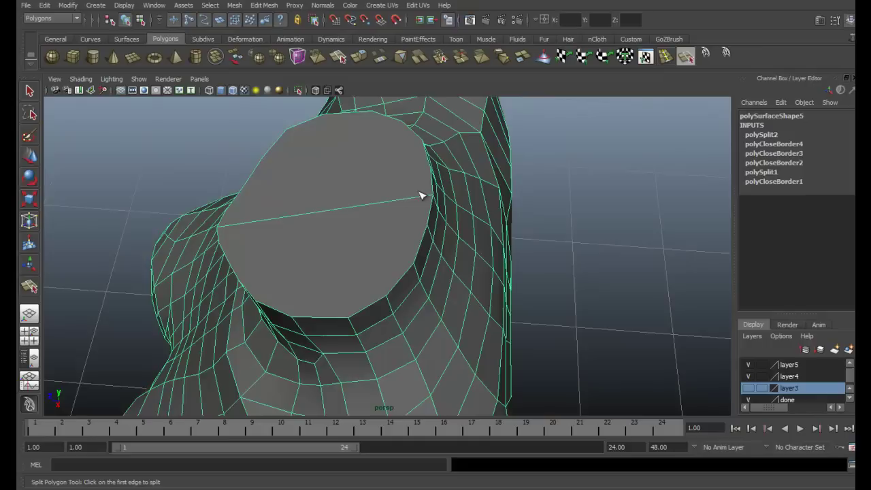
{"action": "left_click", "coordinate": [416, 260]}
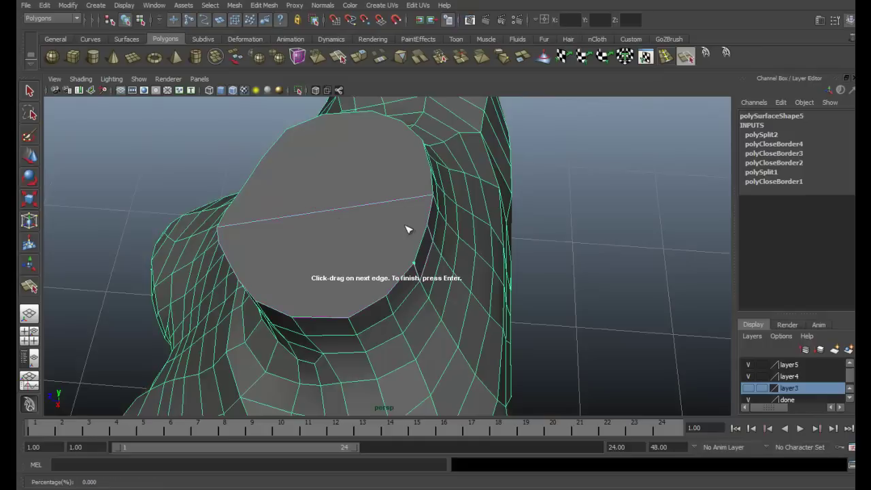
{"action": "key", "text": "Return"}
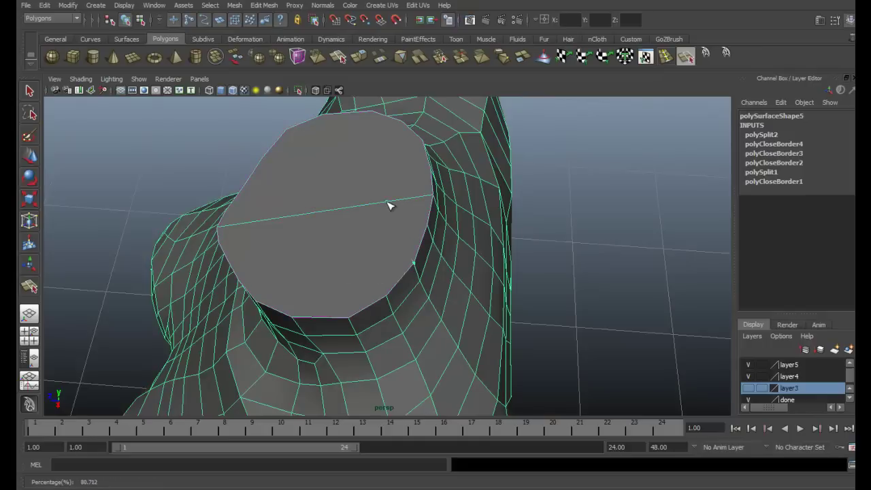
{"action": "left_click", "coordinate": [386, 206]}
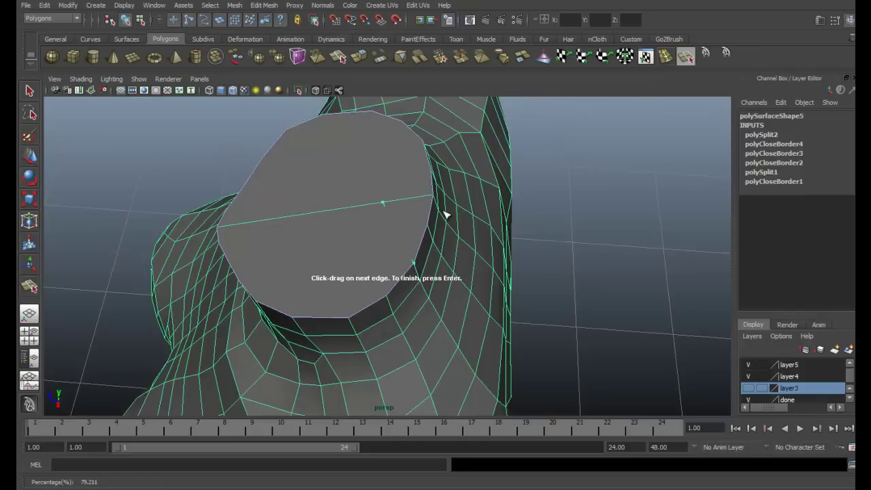
{"action": "left_click", "coordinate": [443, 212]}
{"action": "key", "text": "Return"}
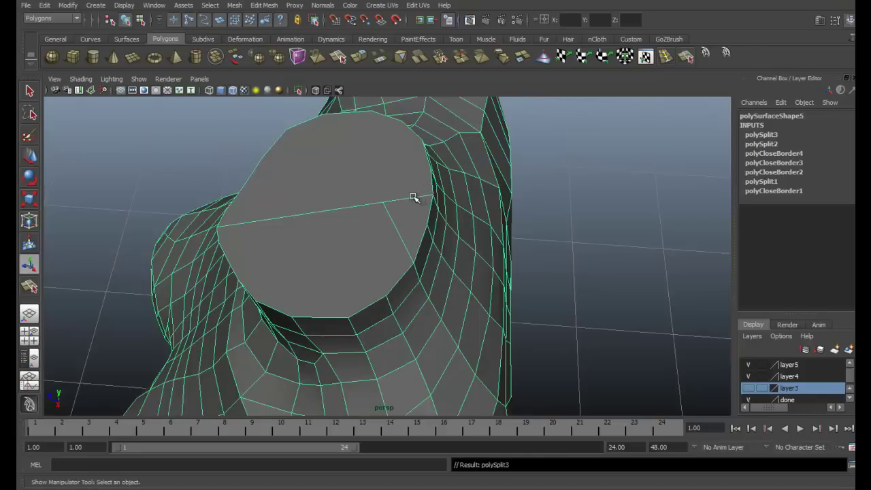
- Try splitting the neck cap from a rim vertex two places past the first cut to the dividing edge
{"action": "left_click", "coordinate": [685, 57]}
{"action": "left_click_drag", "start_coordinate": [404, 222], "coordinate": [375, 295], "text": "alt"}
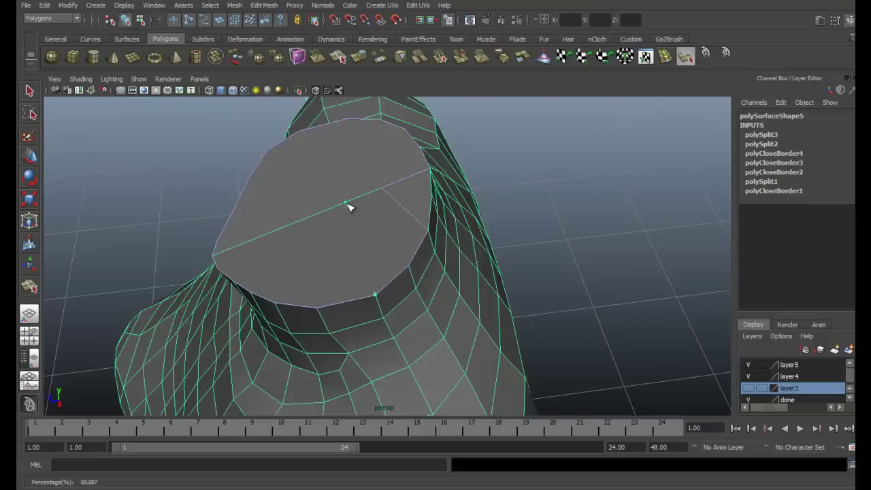
{"action": "key", "text": "Return"}
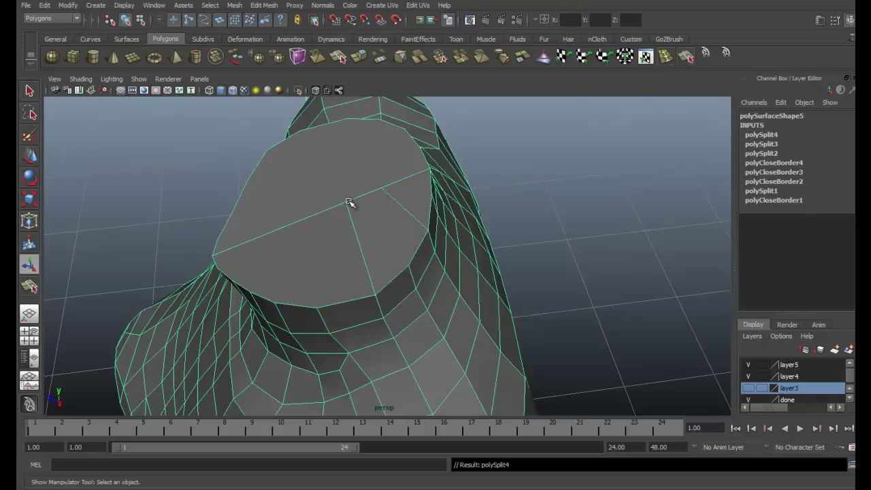
{"action": "left_click", "coordinate": [688, 57]}
{"action": "mouse_move", "coordinate": [466, 204]}
{"action": "left_mouse_down", "text": "alt"}
{"action": "mouse_move", "coordinate": [431, 229]}
{"action": "mouse_move", "coordinate": [478, 194]}
{"action": "left_mouse_up", "text": "alt"}
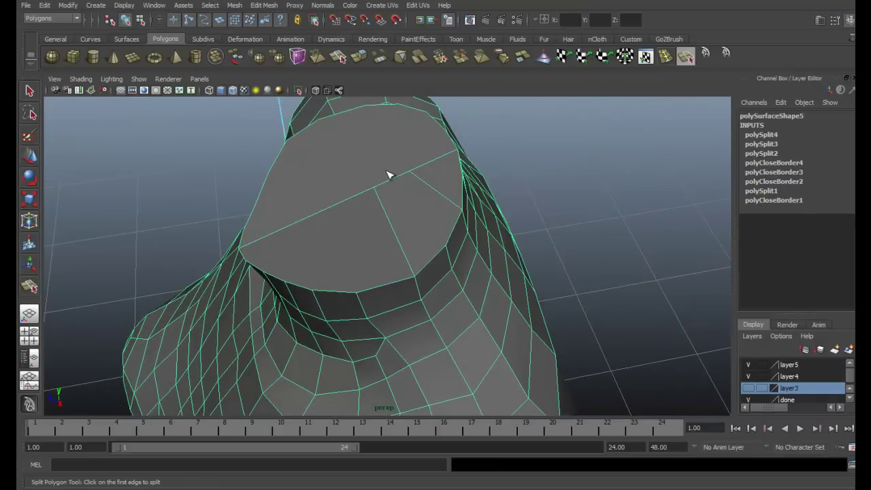
{"action": "left_click_drag", "start_coordinate": [400, 189], "coordinate": [373, 183], "text": "alt"}
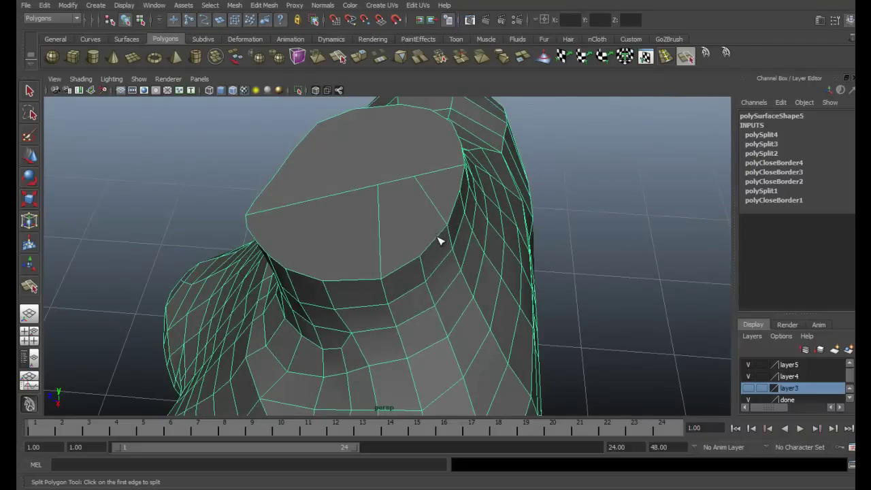
{"action": "key", "text": "ctrl+z"}
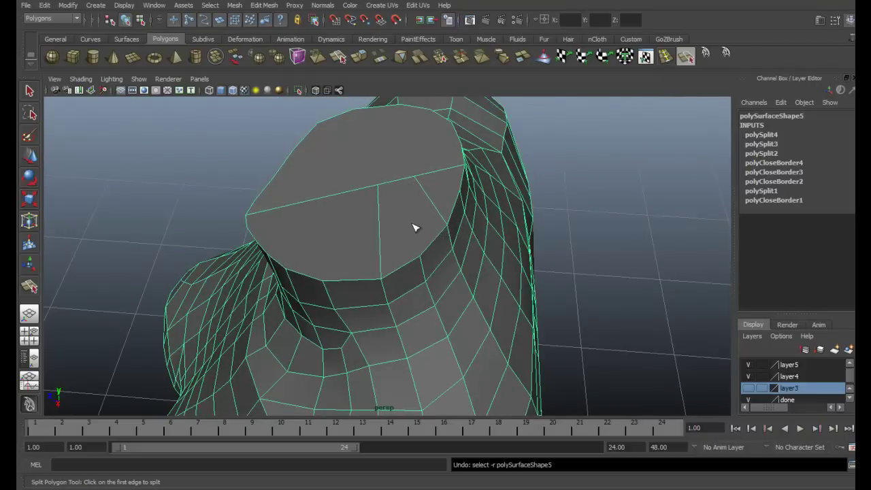
{"action": "key", "text": "ctrl+z"}
- Try splitting the neck cap from the rim vertex beside the first cut to that cut's end on the dividing edge
{"action": "left_click_drag", "start_coordinate": [515, 188], "coordinate": [454, 199], "text": "alt"}
{"action": "left_click", "coordinate": [685, 57]}
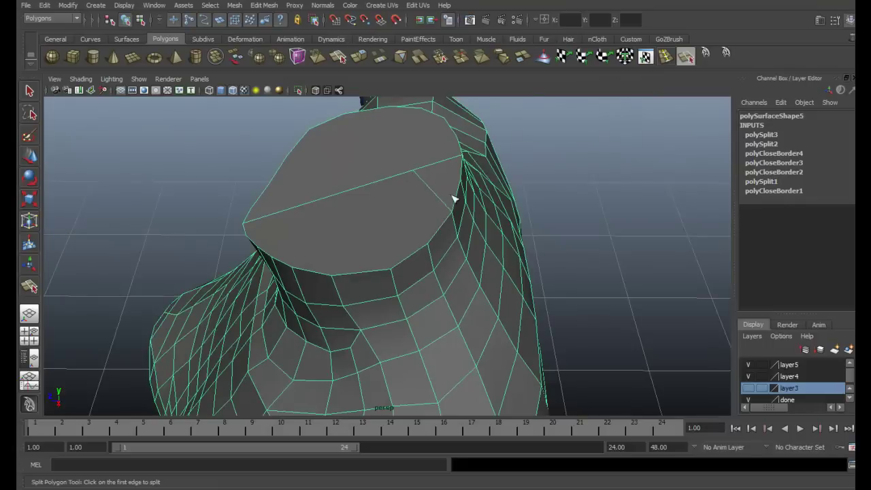
{"action": "left_click", "coordinate": [429, 243]}
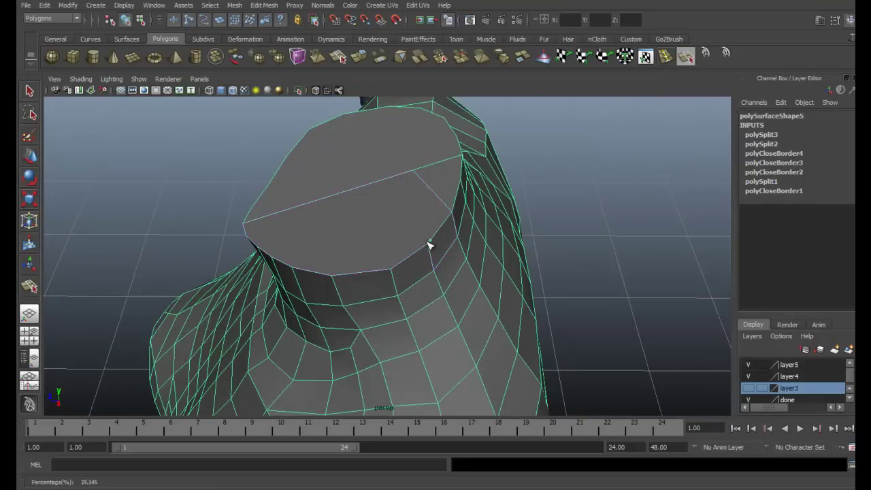
{"action": "left_click", "coordinate": [389, 184]}
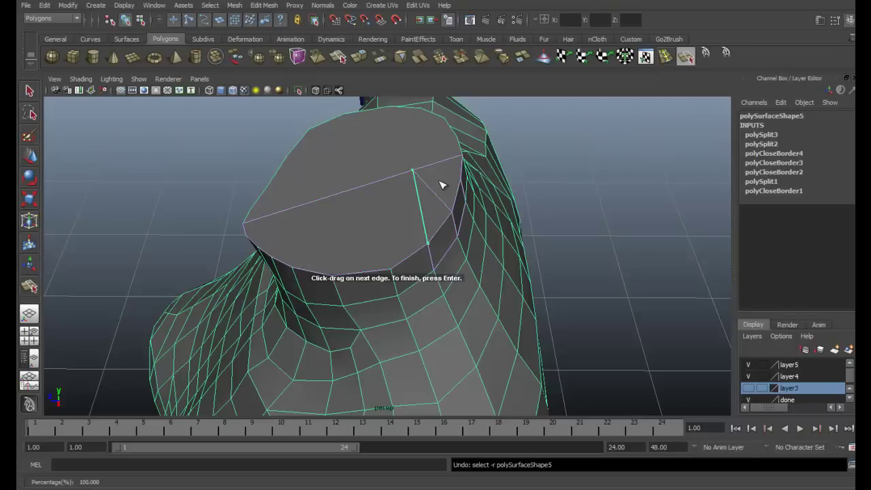
{"action": "key", "text": "Return"}
{"action": "key", "text": "g"}
{"action": "key", "text": "ctrl+z"}
{"action": "key", "text": "ctrl+z"}
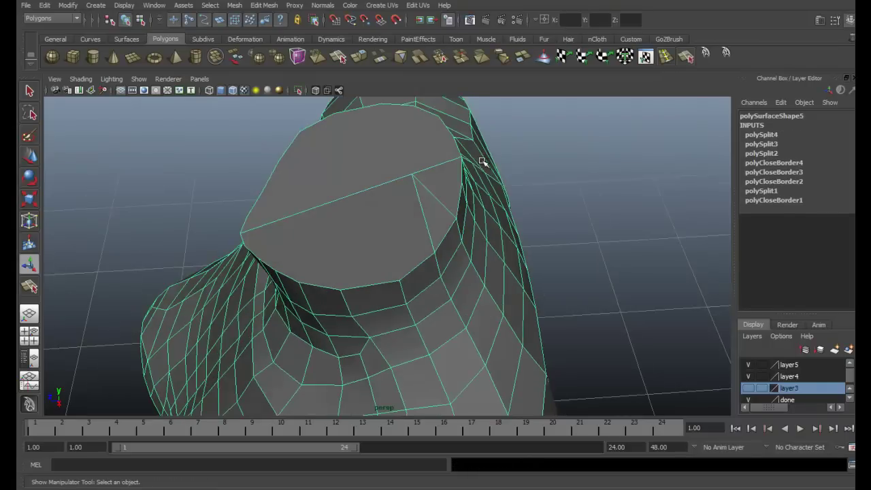
- Split the neck cap from the dividing edge, just beside the first cut, to the adjacent rim vertex
{"action": "left_click", "coordinate": [684, 59]}
{"action": "left_click", "coordinate": [390, 181]}
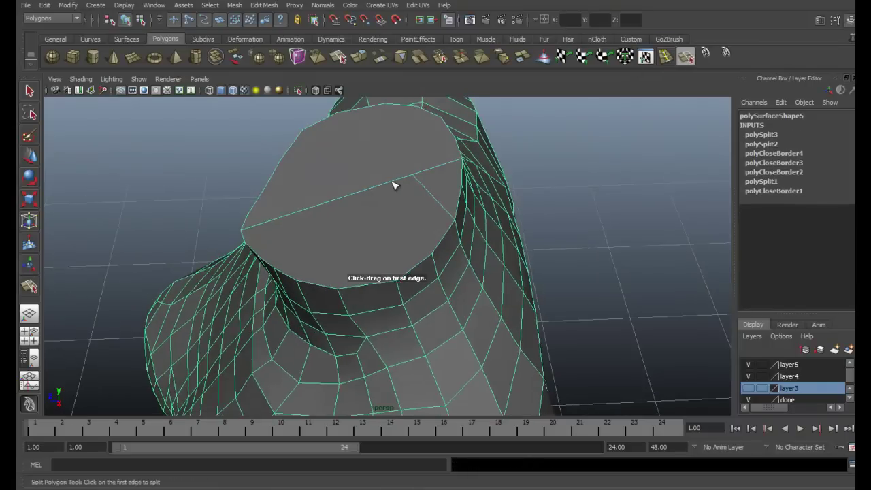
{"action": "left_click", "coordinate": [432, 256]}
{"action": "key", "text": "Return"}
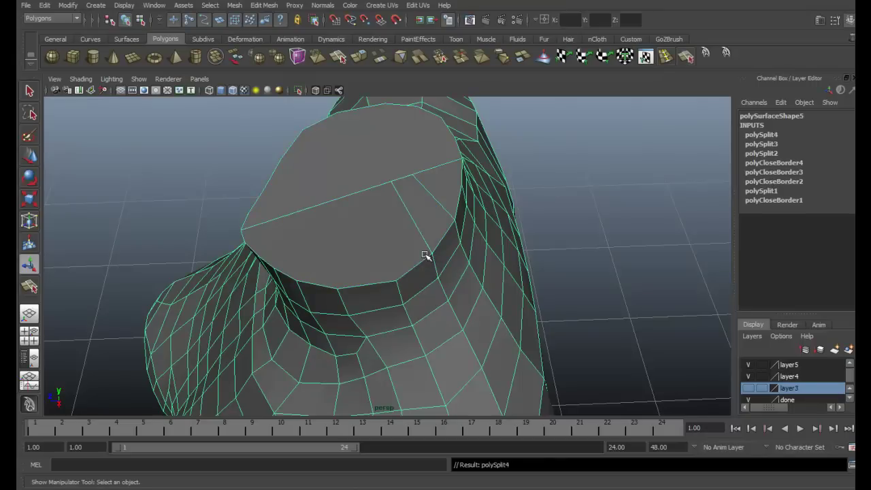
- Split the neck cap near the opposite end of the dividing edge with a short edge to a nearby rim vertex
{"action": "left_click_drag", "start_coordinate": [613, 137], "coordinate": [538, 169], "text": "alt"}
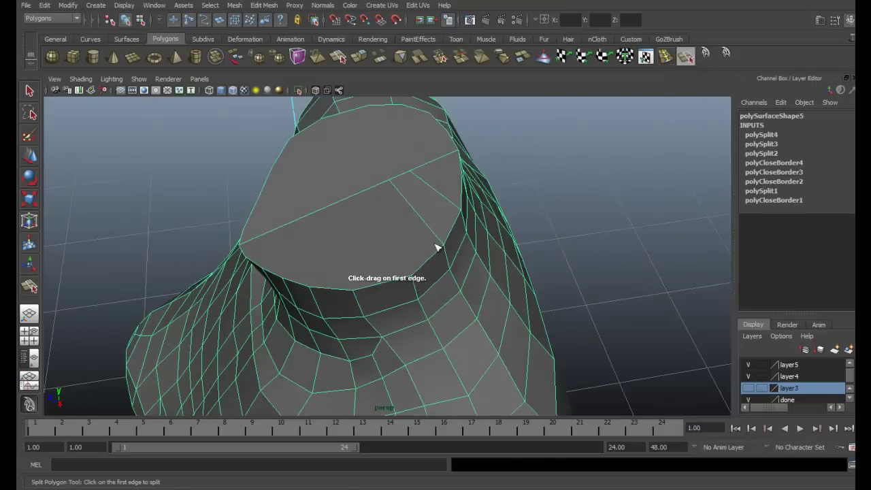
{"action": "left_click_drag", "start_coordinate": [318, 253], "coordinate": [349, 263], "text": "alt"}
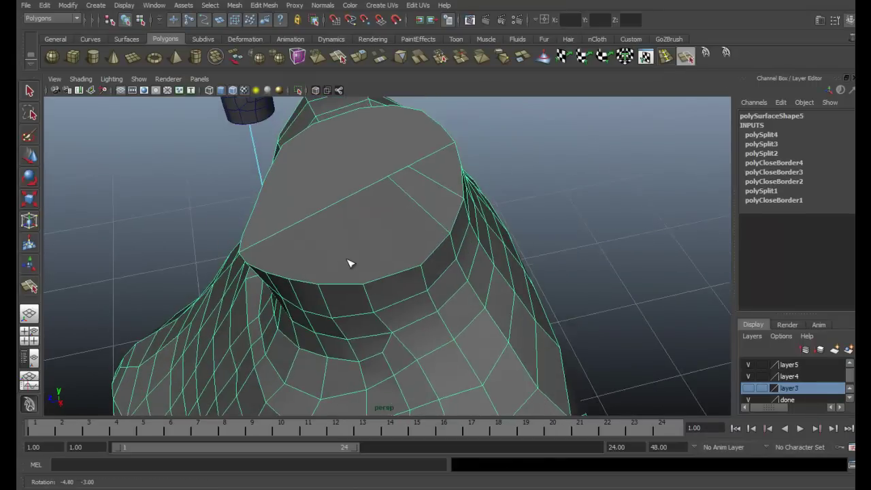
{"action": "left_click_drag", "start_coordinate": [265, 266], "coordinate": [370, 246], "text": "alt"}
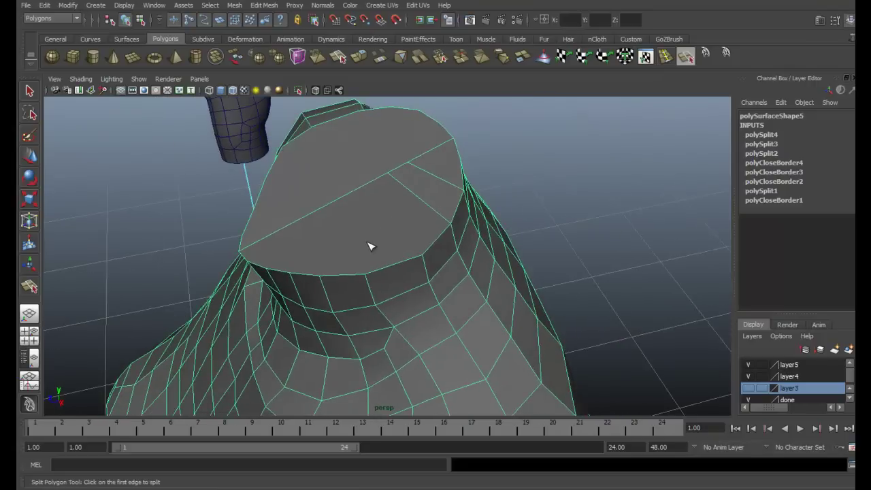
{"action": "left_click_drag", "start_coordinate": [383, 206], "coordinate": [295, 273], "text": "alt"}
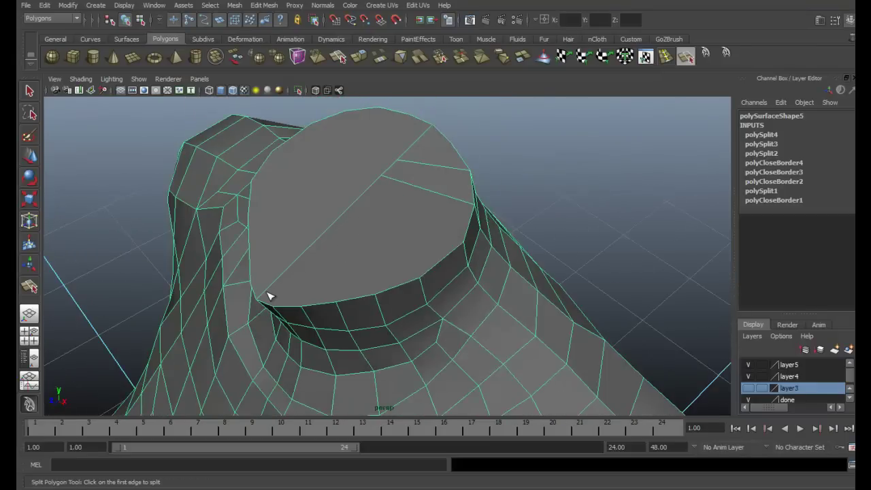
{"action": "left_click", "coordinate": [303, 307]}
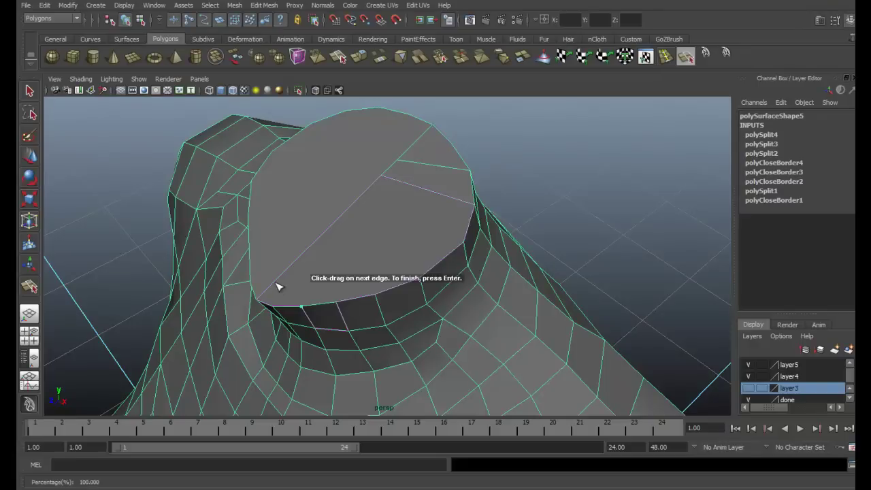
{"action": "key", "text": "Return"}
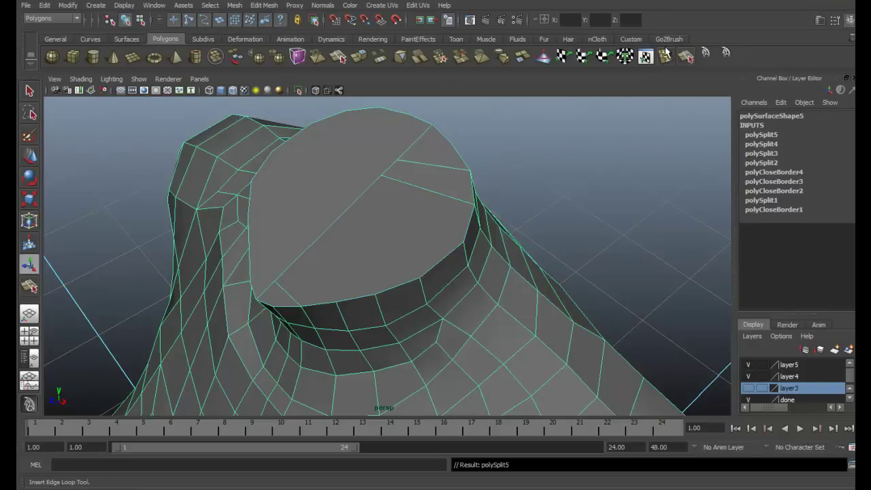
- Split the partly cut half of the neck cap with two more edges, from the next two rim vertices to the dividing edge
{"action": "left_click", "coordinate": [684, 56]}
{"action": "left_click_drag", "start_coordinate": [373, 312], "coordinate": [306, 303], "text": "alt"}
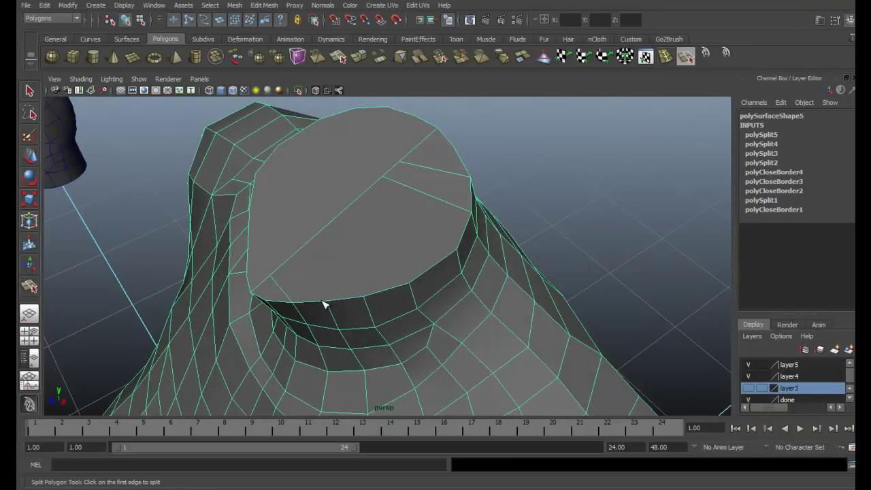
{"action": "left_click", "coordinate": [324, 305]}
{"action": "left_click", "coordinate": [293, 259]}
{"action": "key", "text": "Return"}
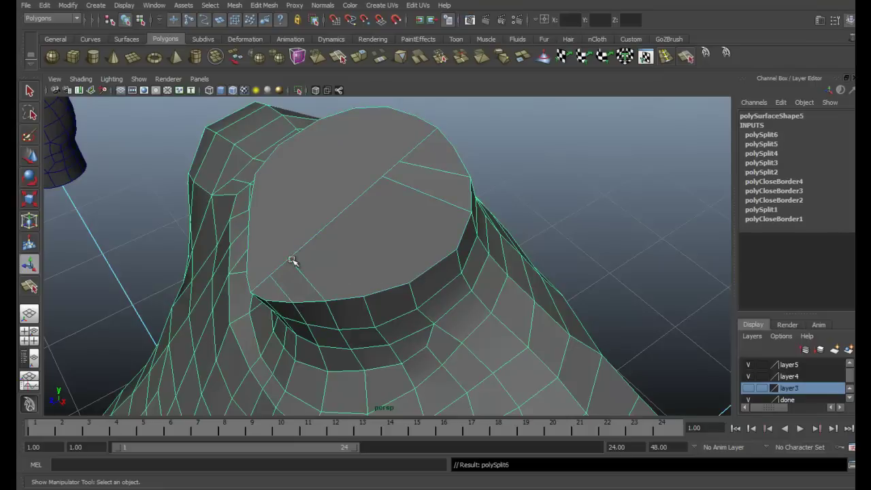
{"action": "left_click", "coordinate": [684, 55]}
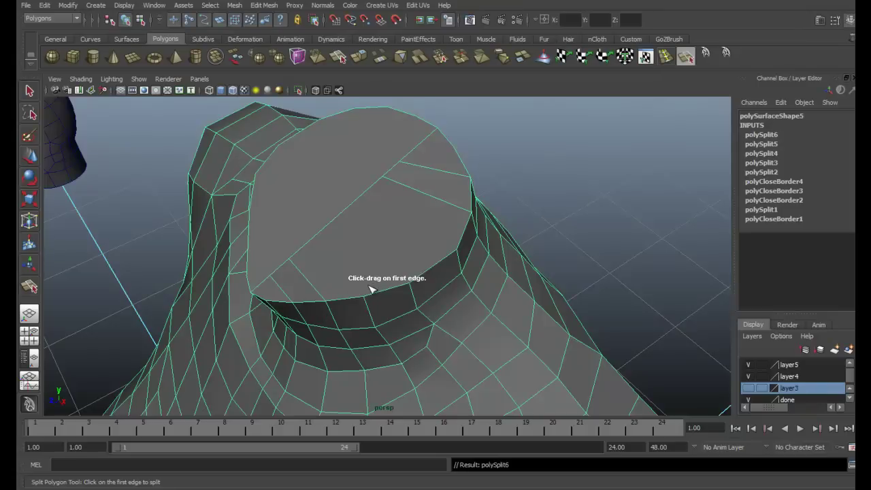
{"action": "left_click_drag", "start_coordinate": [379, 292], "coordinate": [362, 297]}
{"action": "left_click", "coordinate": [311, 239]}
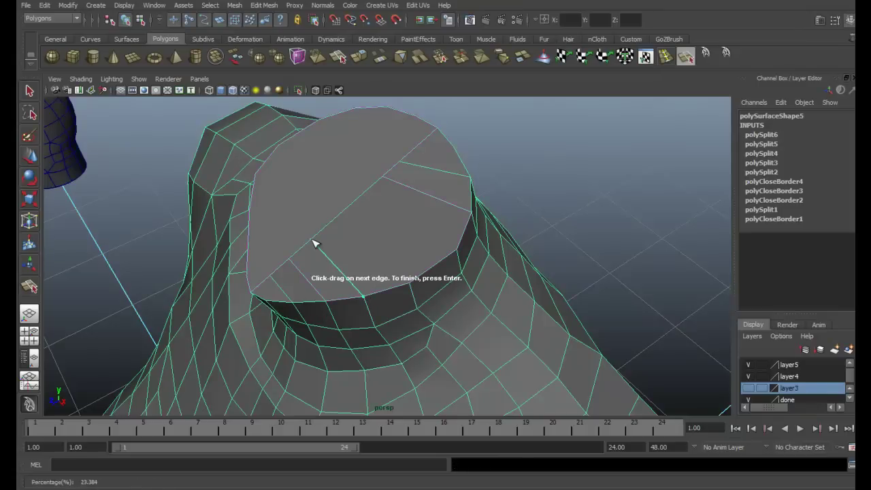
{"action": "key", "text": "Return"}
- Complete the first half of the neck cap with two splits from its remaining uncut rim vertices to the dividing edge
{"action": "left_click", "coordinate": [685, 59]}
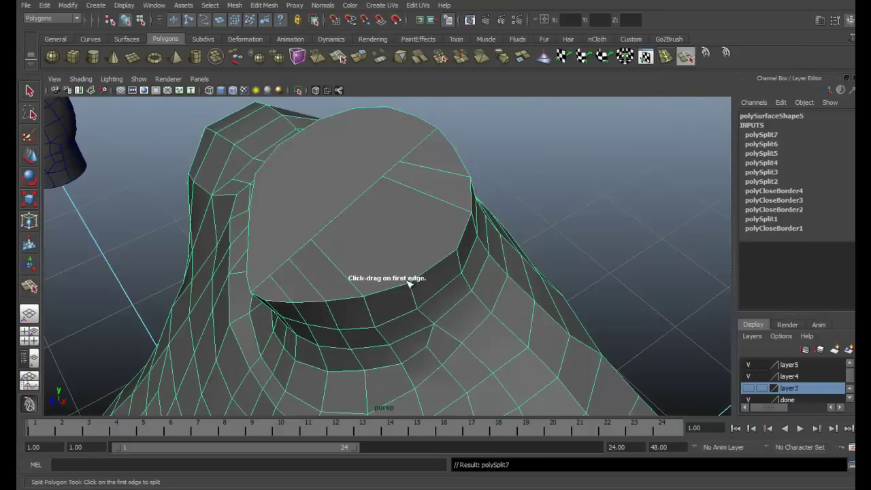
{"action": "left_click", "coordinate": [411, 282]}
{"action": "left_click_drag", "start_coordinate": [343, 220], "coordinate": [352, 227], "text": "alt"}
{"action": "left_click", "coordinate": [337, 213]}
{"action": "key", "text": "Return"}
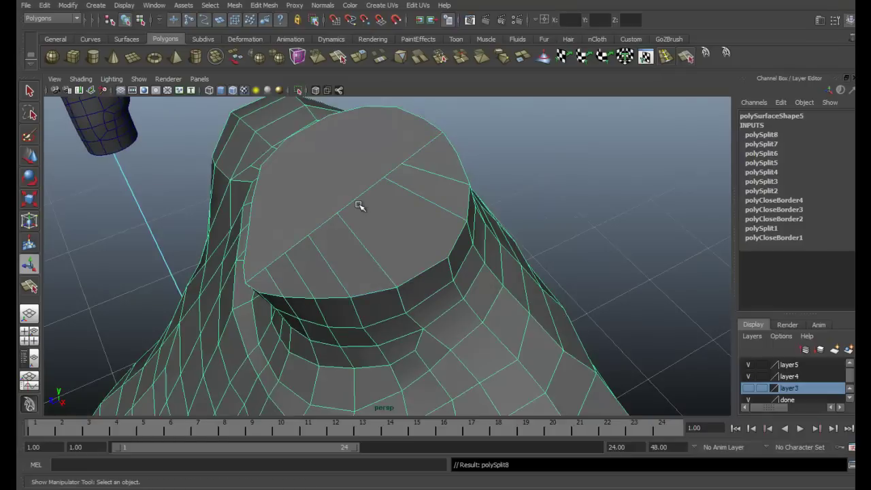
{"action": "left_click", "coordinate": [441, 262]}
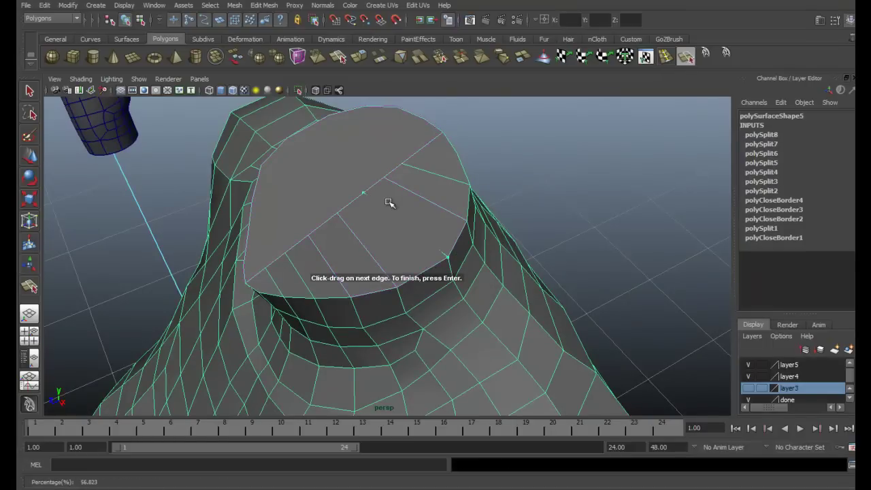
{"action": "key", "text": "Return"}
- Split the uncut half of the neck cap from its first two rim vertices to the matching cut ends on the dividing edge
{"action": "left_click_drag", "start_coordinate": [464, 200], "coordinate": [473, 253], "text": "alt"}
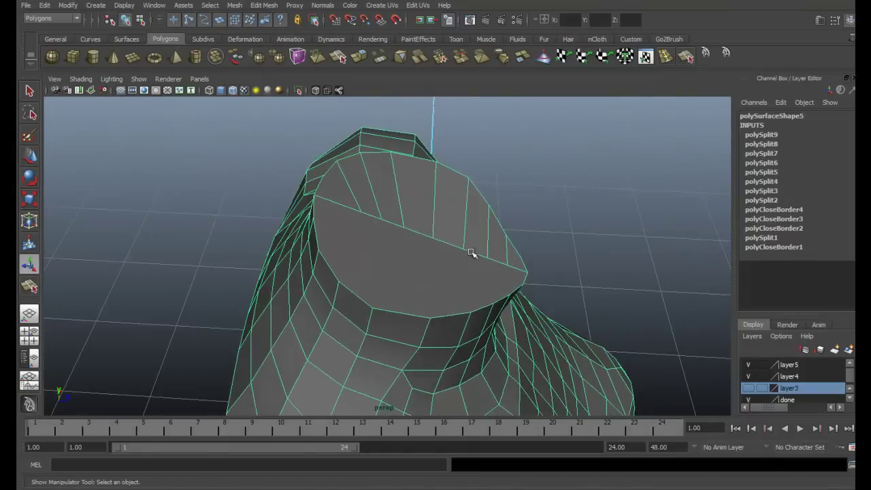
{"action": "left_click", "coordinate": [689, 61]}
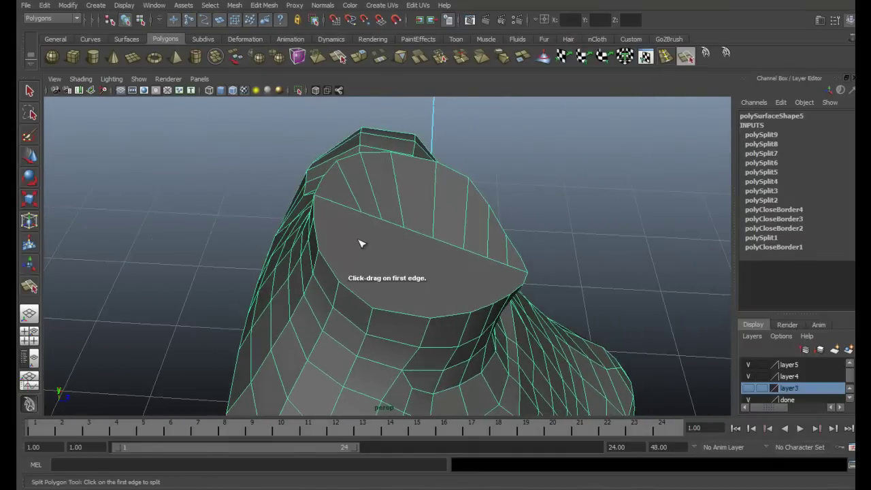
{"action": "mouse_move", "coordinate": [328, 242]}
{"action": "left_mouse_down", "text": "alt"}
{"action": "mouse_move", "coordinate": [336, 240]}
{"action": "mouse_move", "coordinate": [319, 237]}
{"action": "mouse_move", "coordinate": [325, 255]}
{"action": "left_mouse_up", "text": "alt"}
{"action": "left_click_drag", "start_coordinate": [339, 238], "coordinate": [346, 206], "text": "alt"}
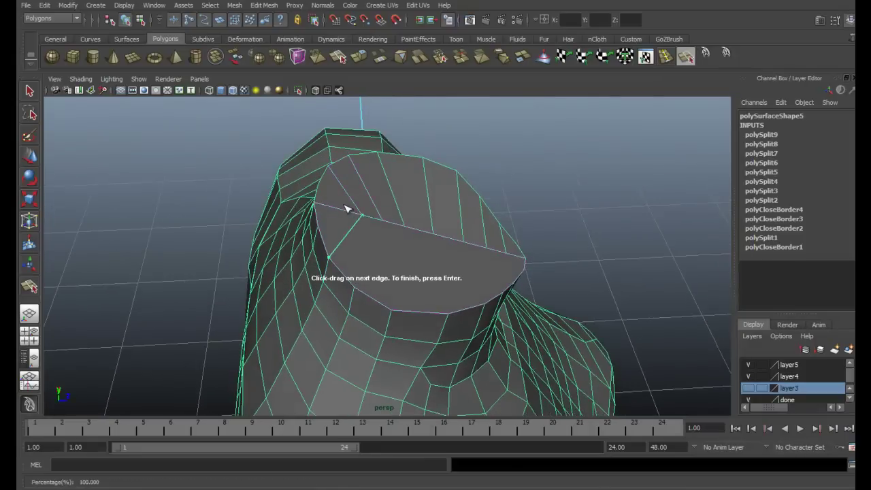
{"action": "key", "text": "Return"}
{"action": "left_click", "coordinate": [689, 62]}
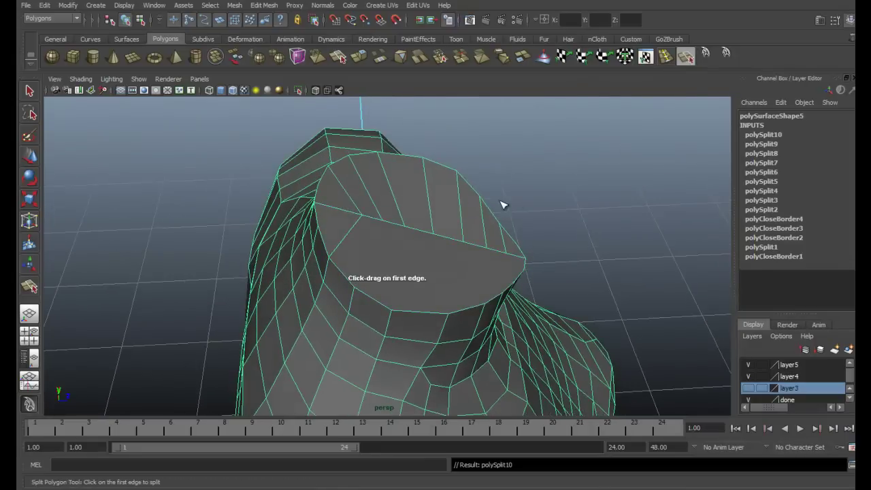
{"action": "left_click_drag", "start_coordinate": [503, 202], "coordinate": [378, 213], "text": "alt"}
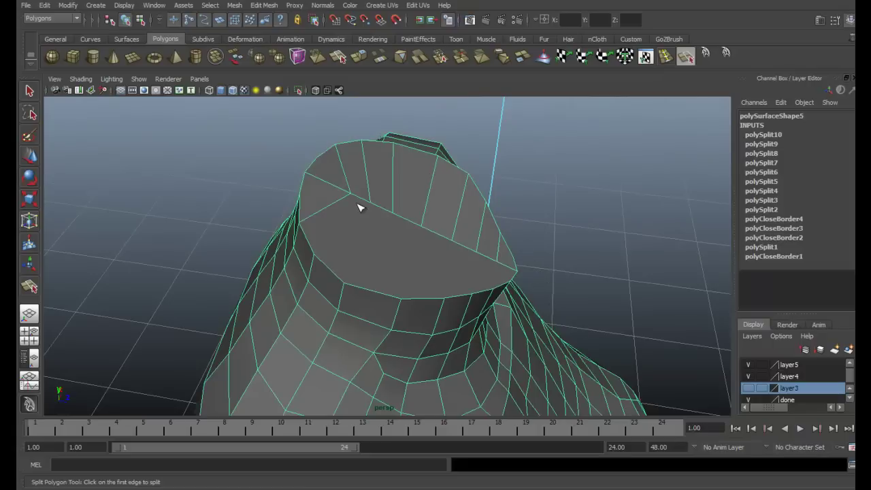
{"action": "left_click_drag", "start_coordinate": [379, 213], "coordinate": [389, 201], "text": "alt"}
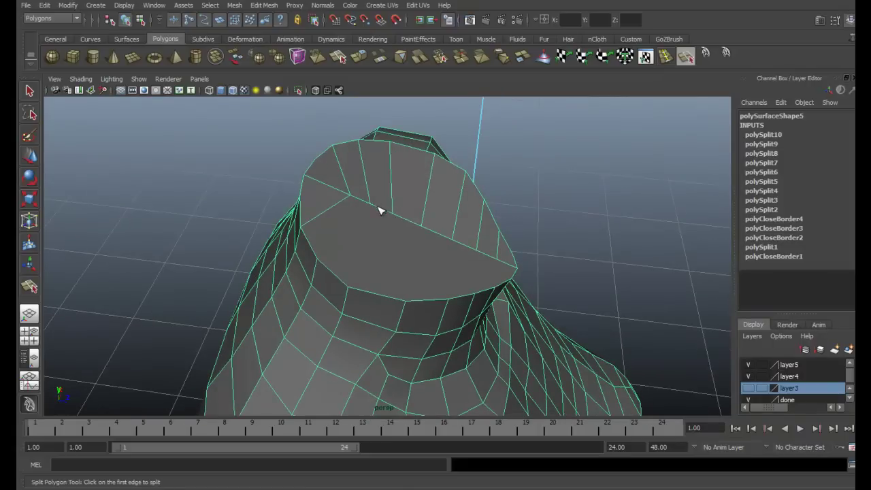
{"action": "left_click", "coordinate": [361, 199]}
{"action": "left_click_drag", "start_coordinate": [357, 243], "coordinate": [347, 266], "text": "alt"}
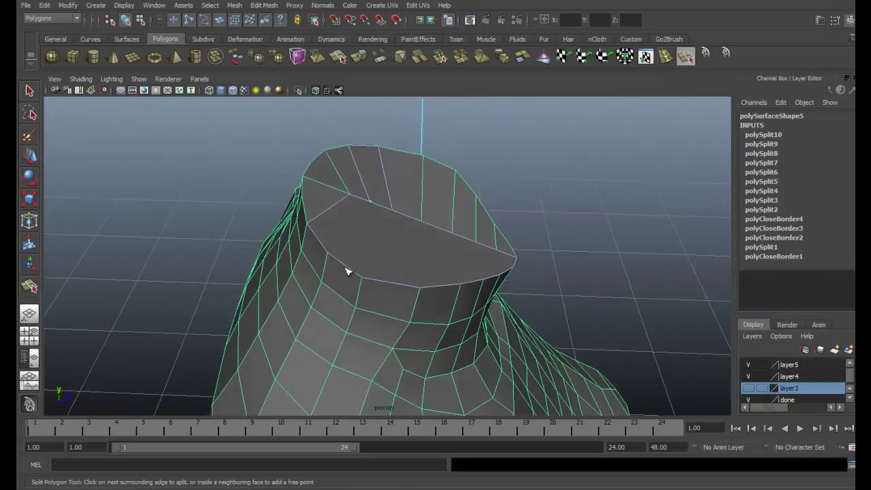
{"action": "left_click", "coordinate": [301, 238]}
{"action": "key", "text": "Return"}
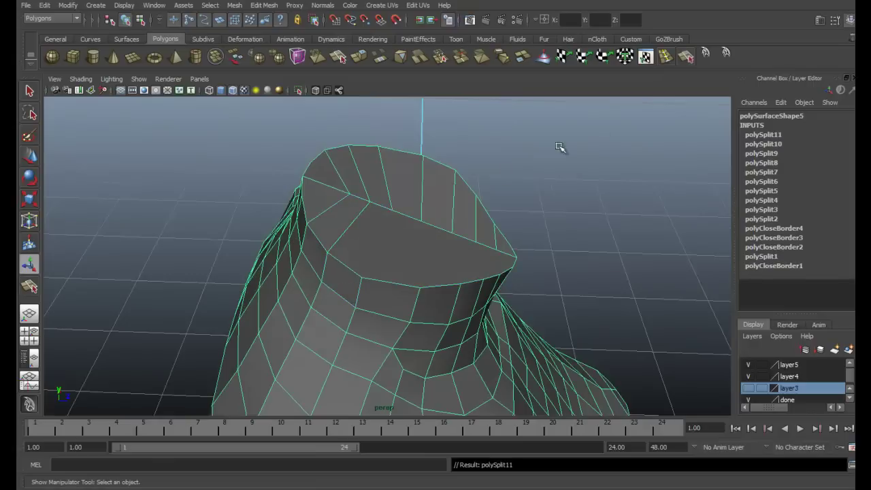
- Extend the second half's cuts with two more splits joining the next two dividing-edge vertices to their neighbouring rim vertices
{"action": "left_click", "coordinate": [685, 57]}
{"action": "left_click_drag", "start_coordinate": [535, 225], "coordinate": [410, 219], "text": "alt"}
{"action": "left_click", "coordinate": [372, 199]}
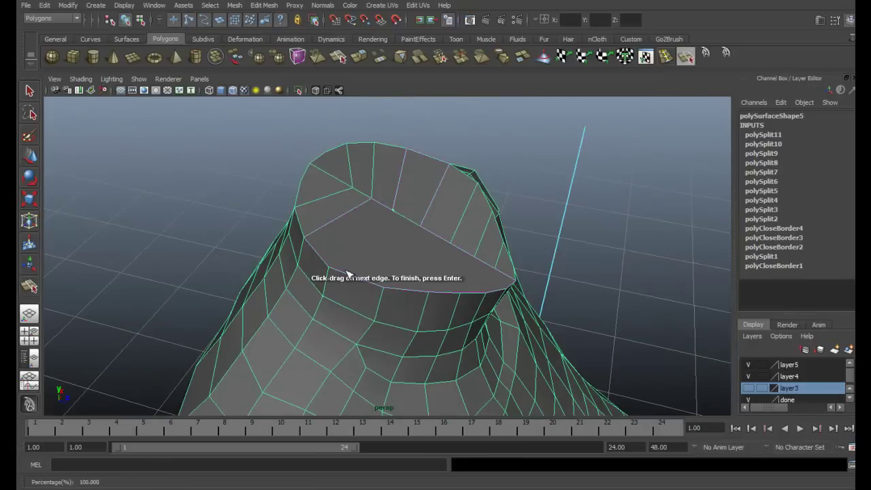
{"action": "left_click", "coordinate": [313, 258]}
{"action": "key", "text": "Return"}
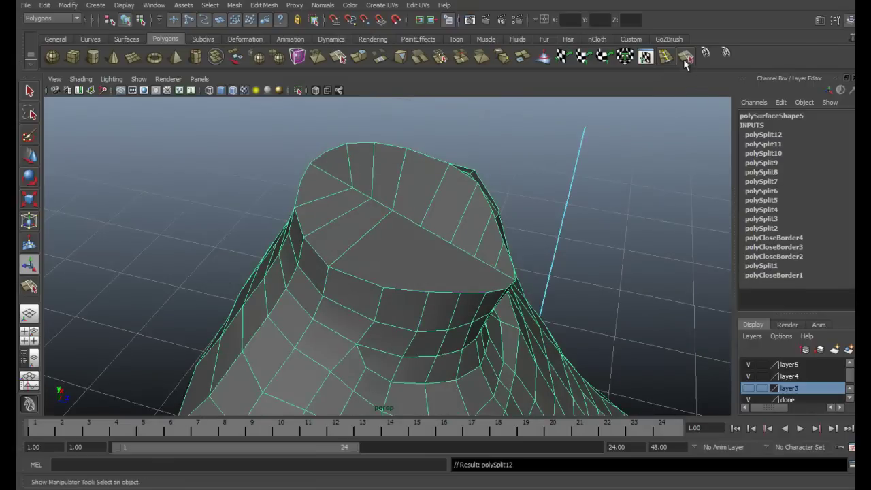
{"action": "left_click", "coordinate": [686, 57]}
{"action": "left_click_drag", "start_coordinate": [470, 197], "coordinate": [381, 245], "text": "alt"}
{"action": "left_click", "coordinate": [368, 225]}
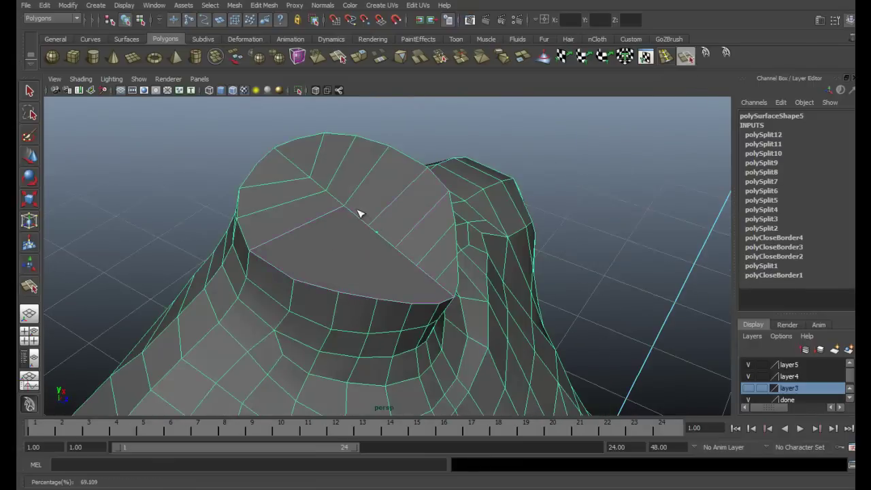
{"action": "left_click", "coordinate": [315, 291]}
{"action": "key", "text": "Return"}
- Finish the second half of the neck cap with three splits from the last dividing-edge vertices to the remaining rim vertices
{"action": "left_click", "coordinate": [685, 58]}
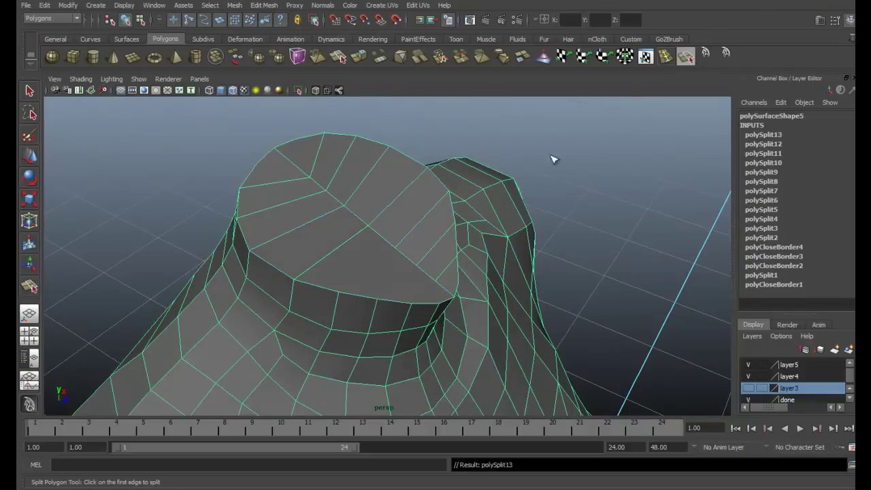
{"action": "left_click_drag", "start_coordinate": [410, 256], "coordinate": [441, 237]}
{"action": "left_click", "coordinate": [320, 286]}
{"action": "key", "text": "Return"}
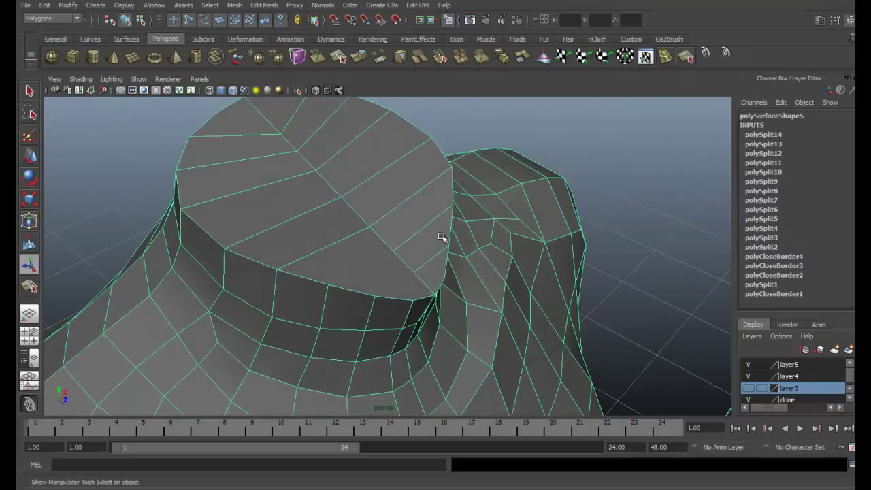
{"action": "left_click", "coordinate": [685, 55]}
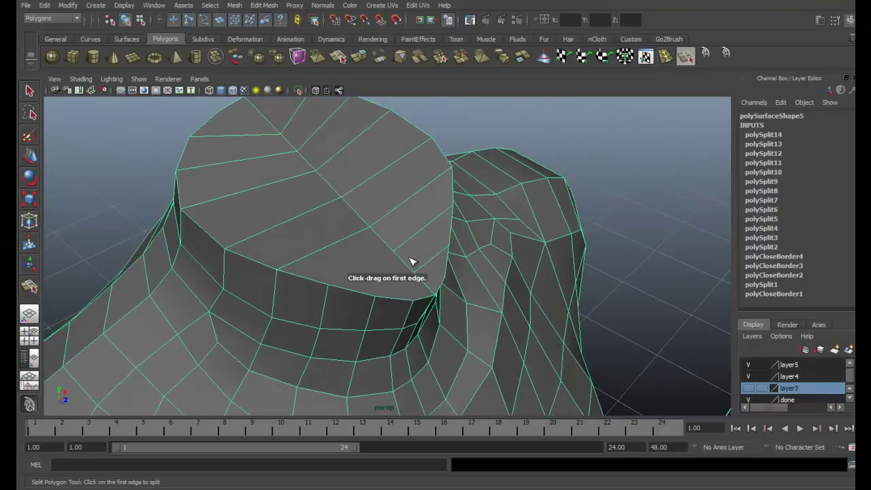
{"action": "left_click", "coordinate": [397, 254]}
{"action": "left_click_drag", "start_coordinate": [397, 255], "coordinate": [308, 250], "text": "alt"}
{"action": "key", "text": "Return"}
{"action": "left_click", "coordinate": [686, 57]}
{"action": "left_click", "coordinate": [364, 279]}
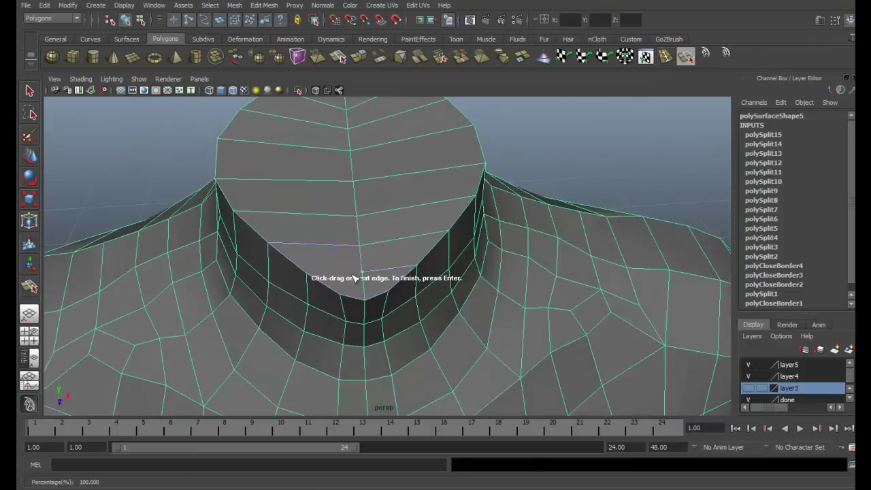
{"action": "left_click", "coordinate": [302, 266]}
{"action": "key", "text": "Return"}
- Save the scene and accept the student version notice
{"action": "left_click_drag", "start_coordinate": [294, 249], "coordinate": [259, 252], "text": "alt"}
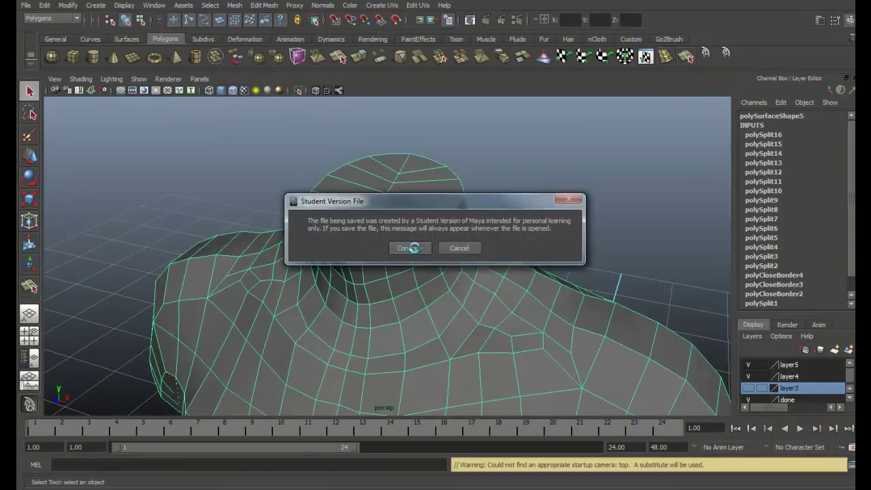
{"action": "left_click", "coordinate": [411, 250]}
{"action": "left_click_drag", "start_coordinate": [411, 250], "coordinate": [372, 252], "text": "alt"}
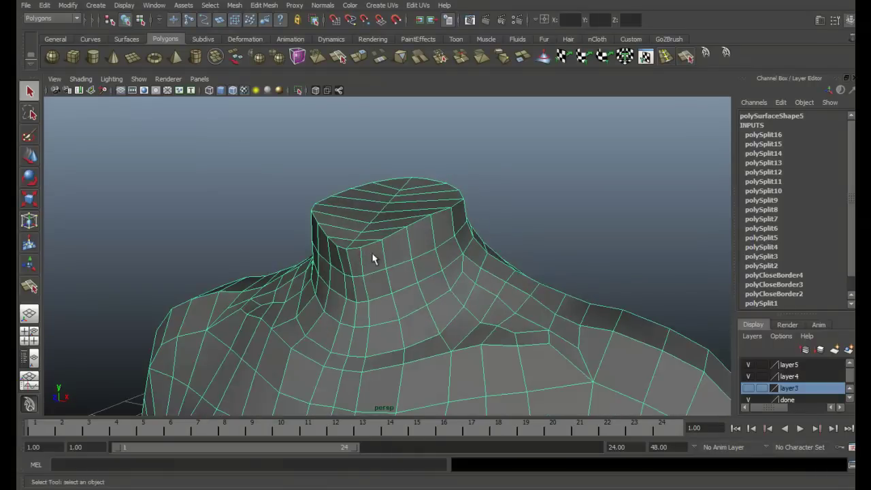
- Delete the construction history of all objects and save the scene again
{"action": "left_click", "coordinate": [68, 4]}
{"action": "left_click", "coordinate": [68, 4]}
{"action": "left_click", "coordinate": [44, 5]}
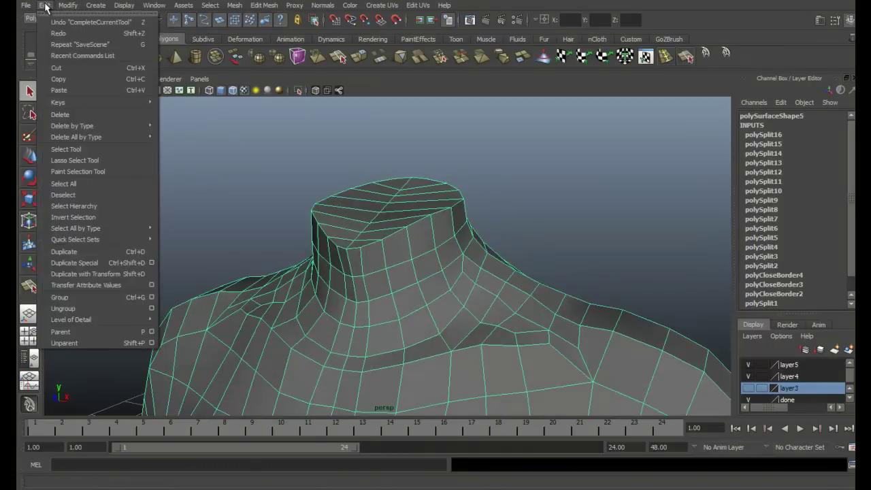
{"action": "mouse_move", "coordinate": [102, 137]}
{"action": "left_click", "coordinate": [185, 140]}
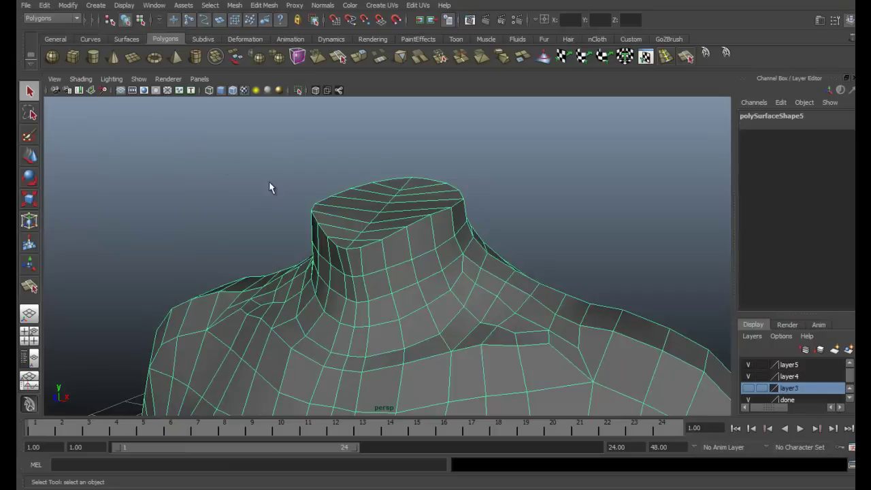
{"action": "key", "text": "ctrl+s"}
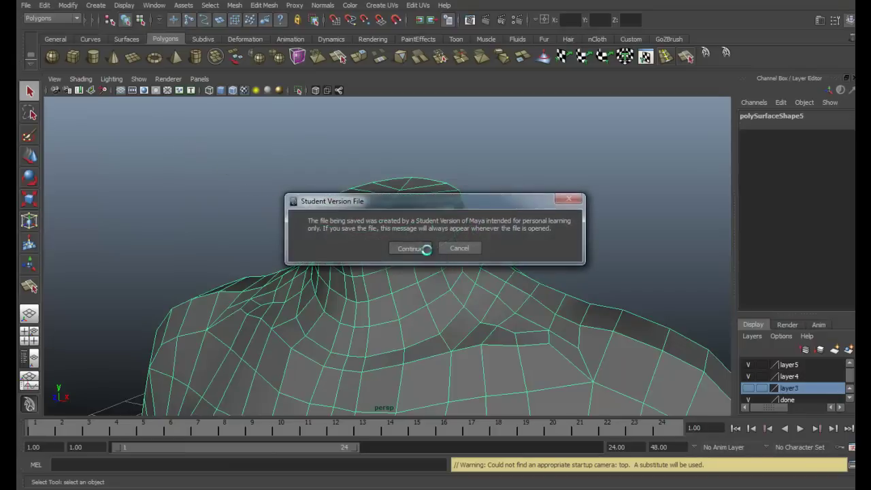
{"action": "left_click", "coordinate": [416, 248]}
- Select the box pedestal beneath the torso and freeze its transformations
{"action": "left_click_drag", "start_coordinate": [313, 251], "coordinate": [243, 255], "text": "alt"}
{"action": "left_click_drag", "start_coordinate": [409, 259], "coordinate": [373, 268], "text": "alt"}
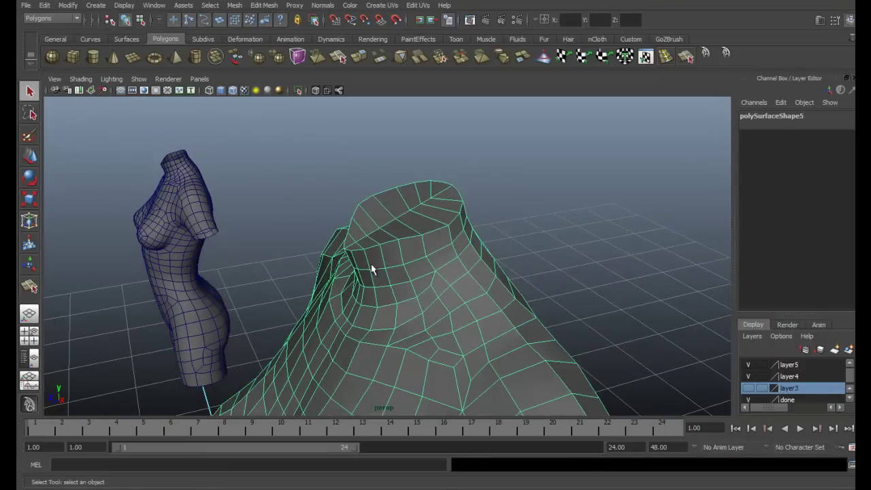
{"action": "middle_click_drag", "start_coordinate": [504, 289], "coordinate": [515, 217], "text": "alt"}
{"action": "right_click_drag", "start_coordinate": [515, 218], "coordinate": [331, 364], "text": "alt"}
{"action": "left_click_drag", "start_coordinate": [340, 360], "coordinate": [415, 231], "text": "alt"}
{"action": "right_click_drag", "start_coordinate": [408, 235], "coordinate": [275, 262], "text": "alt"}
{"action": "left_click", "coordinate": [392, 278]}
{"action": "left_click_drag", "start_coordinate": [278, 240], "coordinate": [449, 395], "text": "alt"}
{"action": "left_click", "coordinate": [68, 4]}
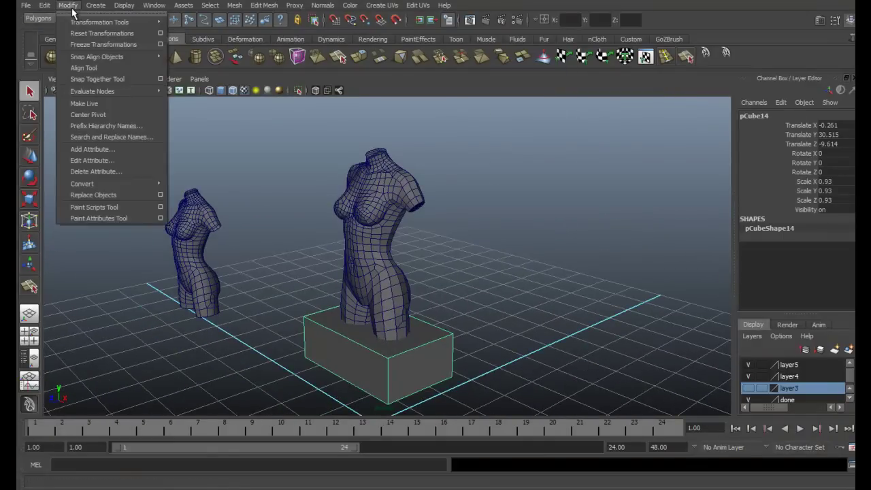
{"action": "left_click", "coordinate": [91, 44]}
- Move the pedestal away from beneath the torso along Z, to a Translate Z of about -189
{"action": "key", "text": "w"}
{"action": "left_click_drag", "start_coordinate": [359, 252], "coordinate": [524, 306], "text": "alt"}
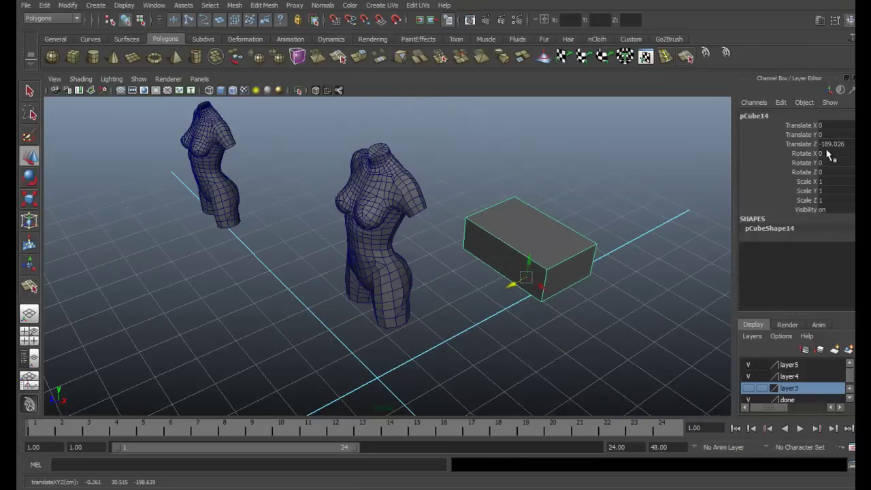
{"action": "left_click_drag", "start_coordinate": [504, 221], "coordinate": [408, 136], "text": "alt"}
- Split one leg's bottom cap from the rim vertex nearest the other leg to the rim vertex three places along
{"action": "left_click_drag", "start_coordinate": [367, 253], "coordinate": [372, 208], "text": "alt"}
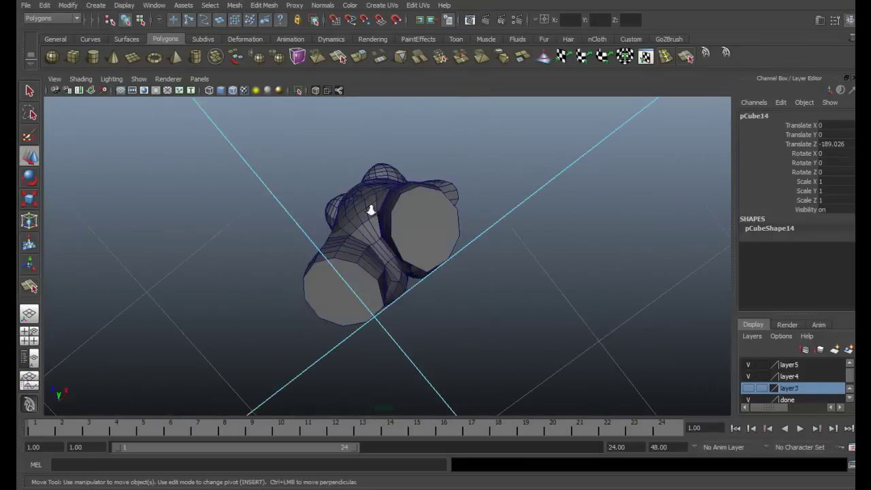
{"action": "right_click_drag", "start_coordinate": [372, 208], "coordinate": [525, 254], "text": "alt"}
{"action": "left_click_drag", "start_coordinate": [525, 255], "coordinate": [477, 150], "text": "alt"}
{"action": "left_click", "coordinate": [686, 57]}
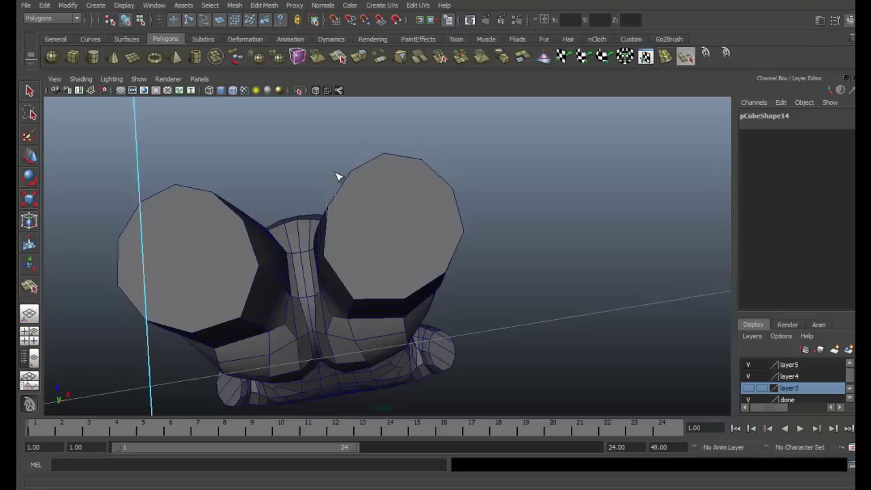
{"action": "left_click", "coordinate": [338, 170]}
{"action": "left_click", "coordinate": [334, 214]}
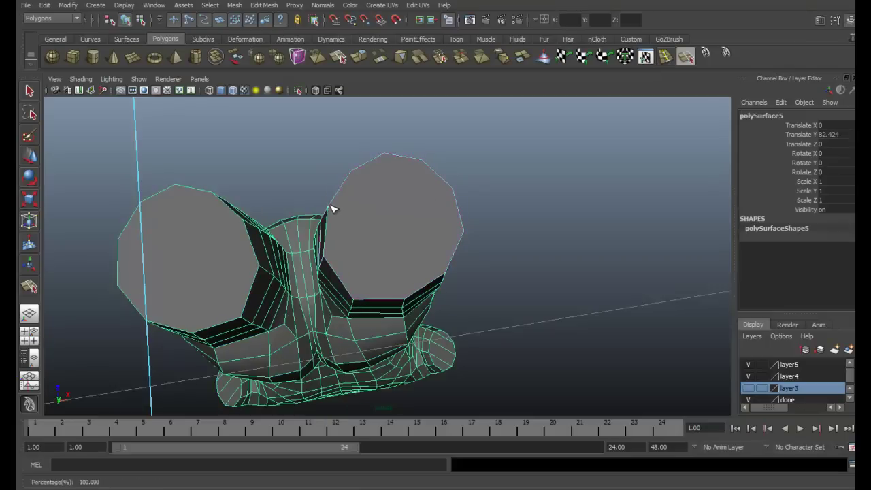
{"action": "left_click_drag", "start_coordinate": [375, 184], "coordinate": [385, 195], "text": "alt"}
{"action": "left_click", "coordinate": [415, 166]}
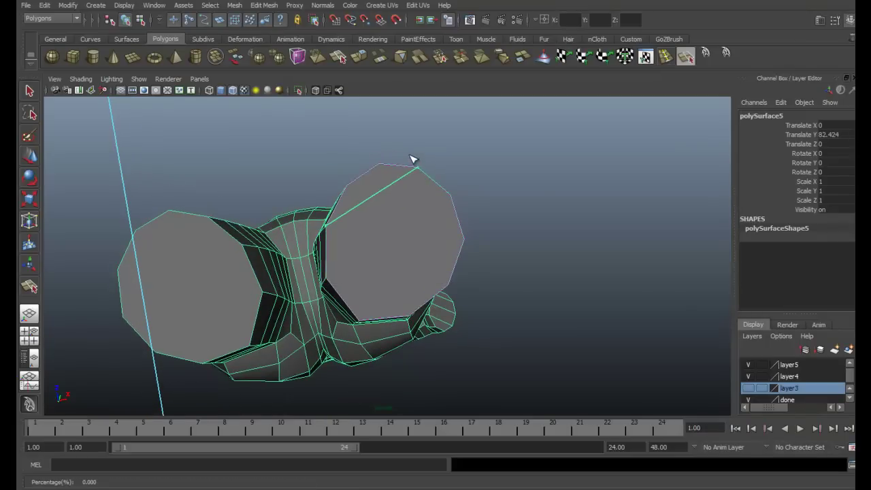
{"action": "key", "text": "Return"}
{"action": "left_click", "coordinate": [687, 58]}
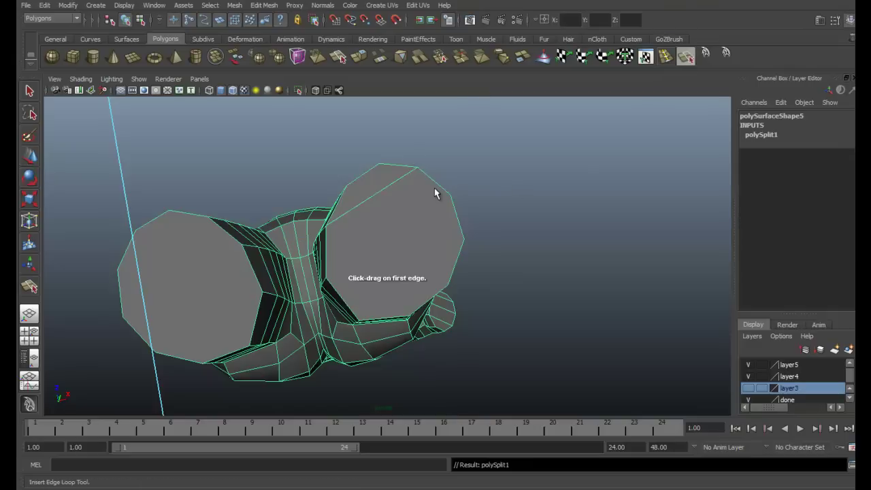
- Split the partly cut leg cap again between the next pair of rim vertices, running alongside the first cut
{"action": "left_click_drag", "start_coordinate": [437, 189], "coordinate": [470, 179], "text": "alt"}
{"action": "left_click", "coordinate": [343, 249]}
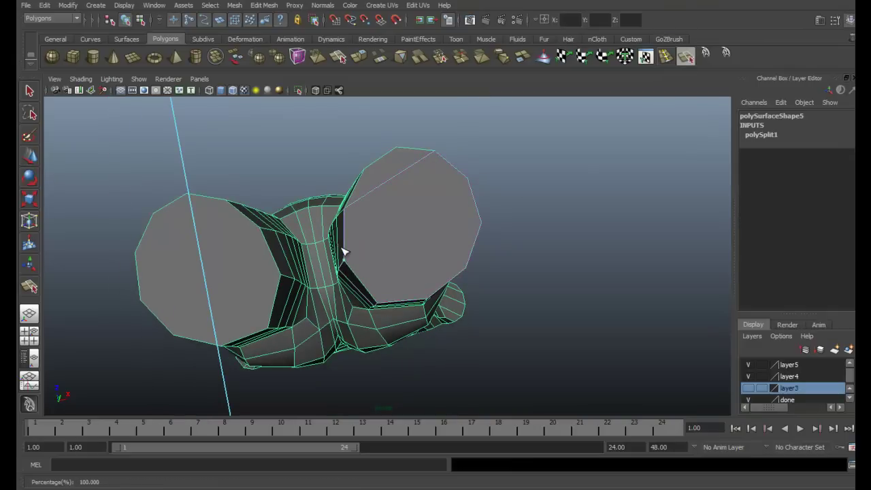
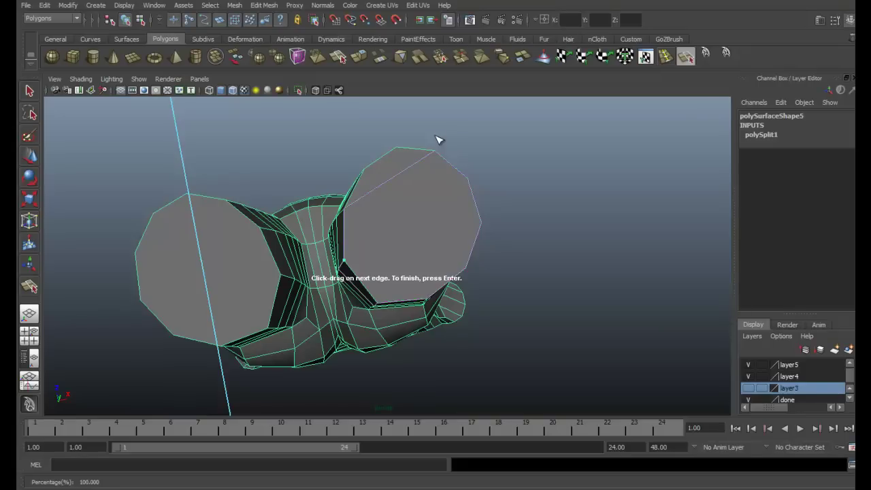
{"action": "mouse_move", "coordinate": [422, 182]}
{"action": "left_mouse_down", "text": "alt"}
{"action": "mouse_move", "coordinate": [415, 200]}
{"action": "mouse_move", "coordinate": [420, 186]}
{"action": "left_mouse_up", "text": "alt"}
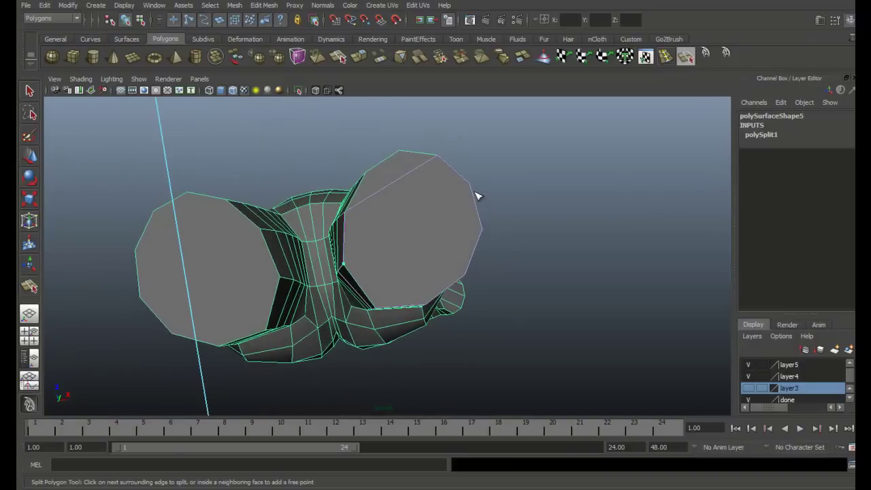
{"action": "mouse_move", "coordinate": [475, 191]}
{"action": "left_mouse_down"}
{"action": "mouse_move", "coordinate": [472, 173]}
{"action": "mouse_move", "coordinate": [484, 180]}
{"action": "left_mouse_up"}
{"action": "key", "text": "Return"}
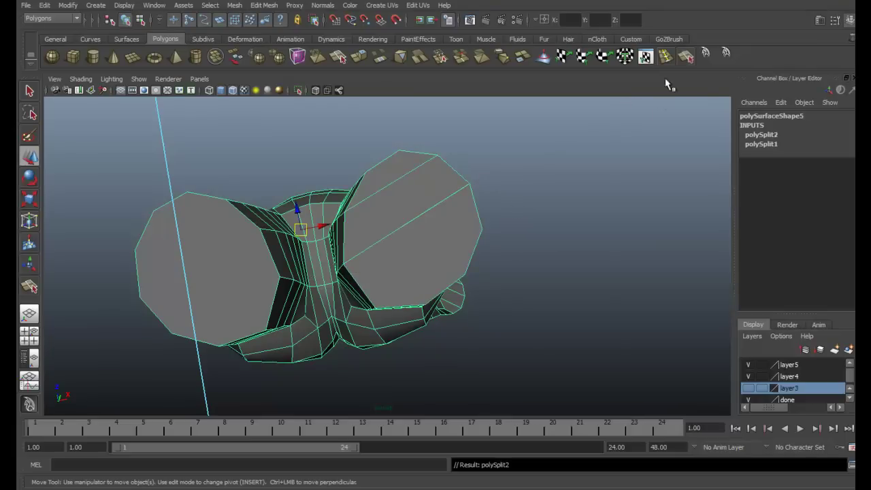
{"action": "left_click", "coordinate": [665, 56]}
{"action": "left_click_drag", "start_coordinate": [476, 235], "coordinate": [457, 229], "text": "alt"}
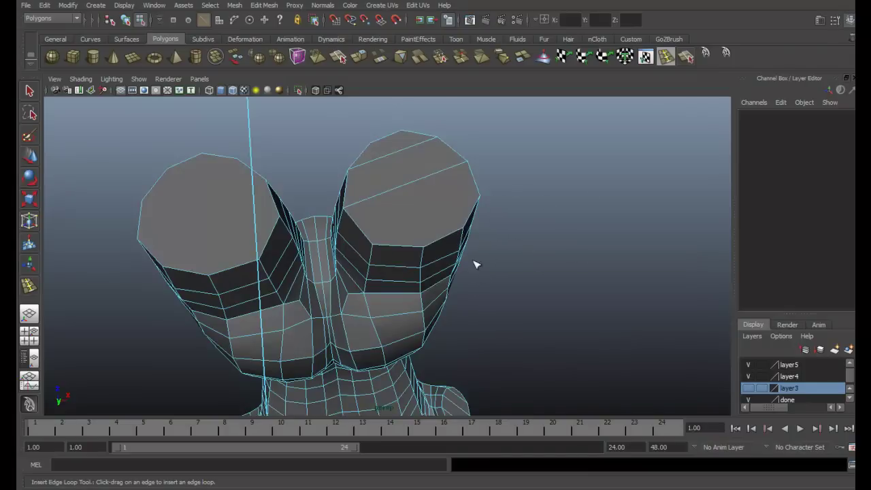
{"action": "left_click_drag", "start_coordinate": [475, 264], "coordinate": [500, 258], "text": "alt"}
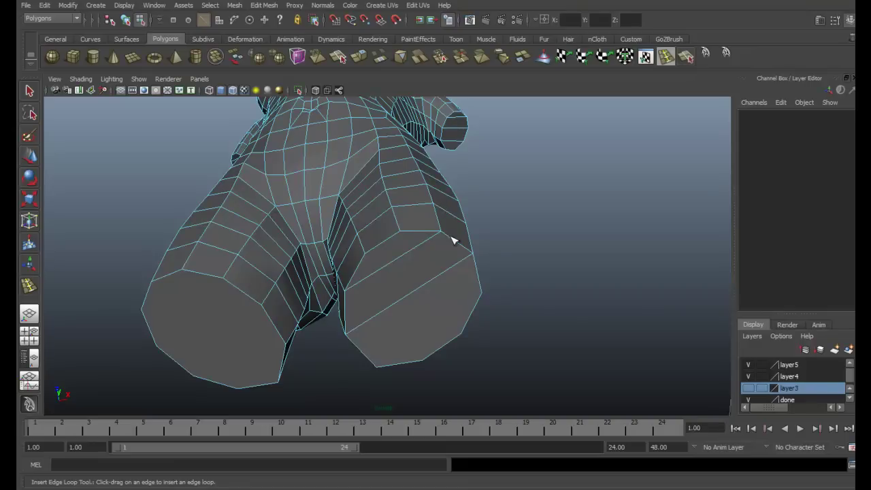
{"action": "left_click_drag", "start_coordinate": [454, 240], "coordinate": [583, 146], "text": "alt"}
{"action": "left_click", "coordinate": [395, 296]}
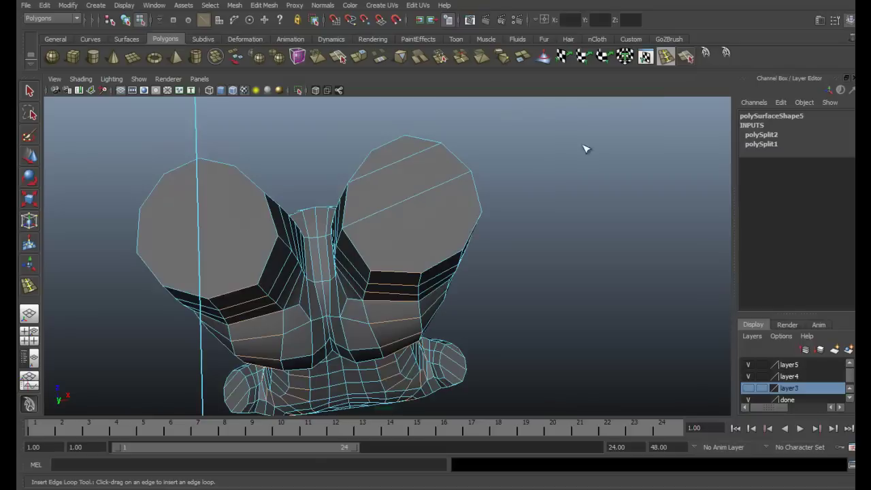
- Add a third roughly parallel split across the same leg cap, joining the following pair of opposite rim vertices
{"action": "left_click", "coordinate": [687, 57]}
{"action": "left_click_drag", "start_coordinate": [385, 273], "coordinate": [501, 225]}
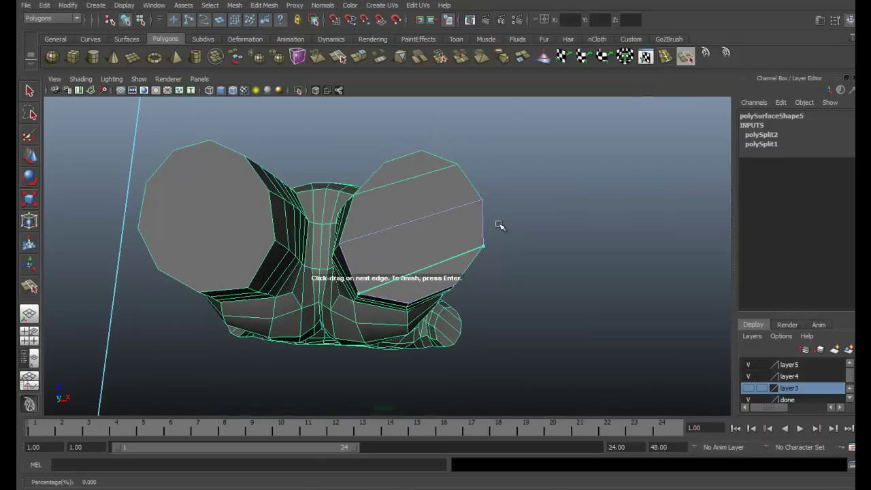
{"action": "key", "text": "Return"}
{"action": "key", "text": "w"}
{"action": "right_click_drag", "start_coordinate": [503, 224], "coordinate": [596, 225], "text": "alt"}
{"action": "left_click_drag", "start_coordinate": [597, 225], "coordinate": [577, 193], "text": "alt"}
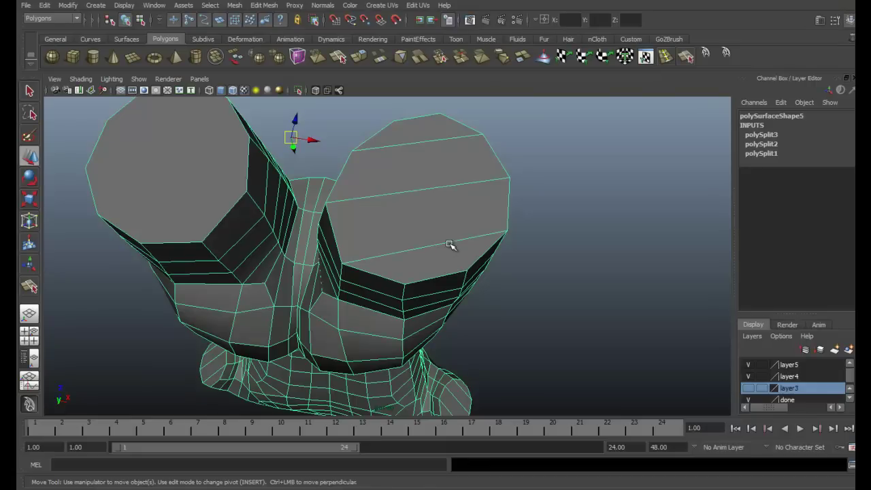
- Split the other leg's uncut bottom cap with two roughly parallel cuts between opposite rim vertices, mirroring the first leg
{"action": "left_click_drag", "start_coordinate": [470, 264], "coordinate": [654, 228], "text": "alt"}
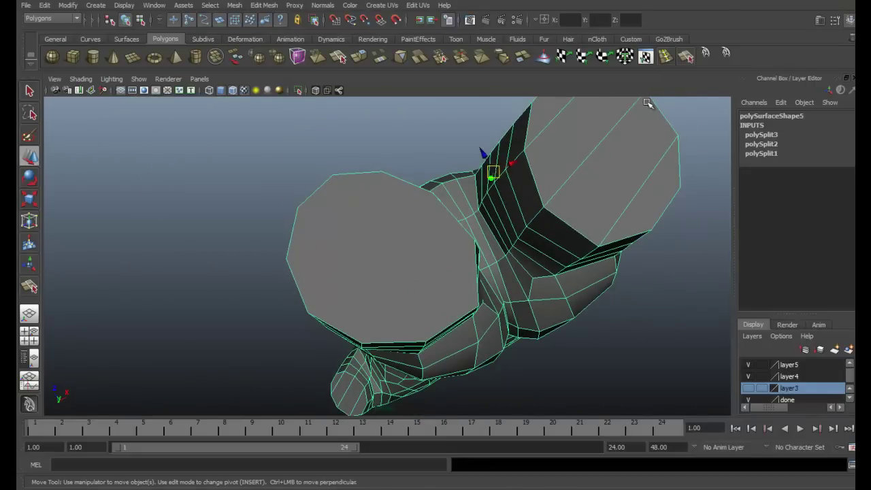
{"action": "left_click", "coordinate": [685, 56]}
{"action": "left_click_drag", "start_coordinate": [490, 198], "coordinate": [460, 252], "text": "alt"}
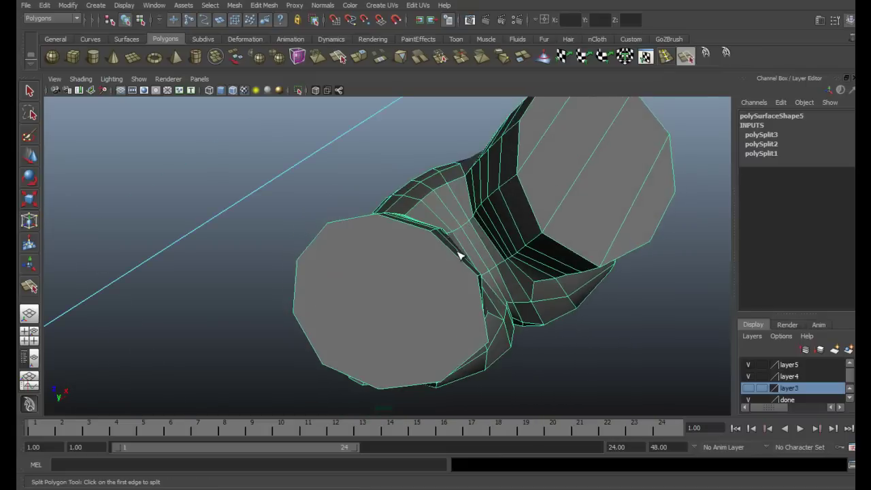
{"action": "left_click_drag", "start_coordinate": [430, 227], "coordinate": [431, 229]}
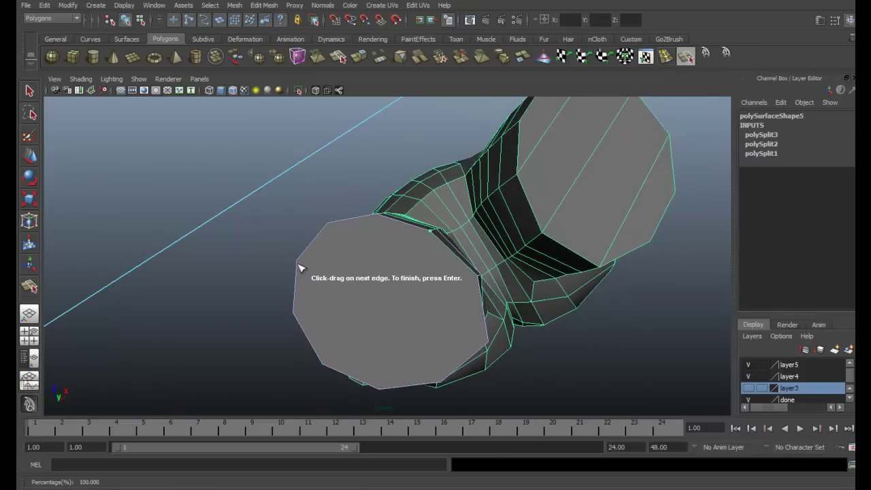
{"action": "left_click_drag", "start_coordinate": [300, 268], "coordinate": [304, 240]}
{"action": "key", "text": "Return"}
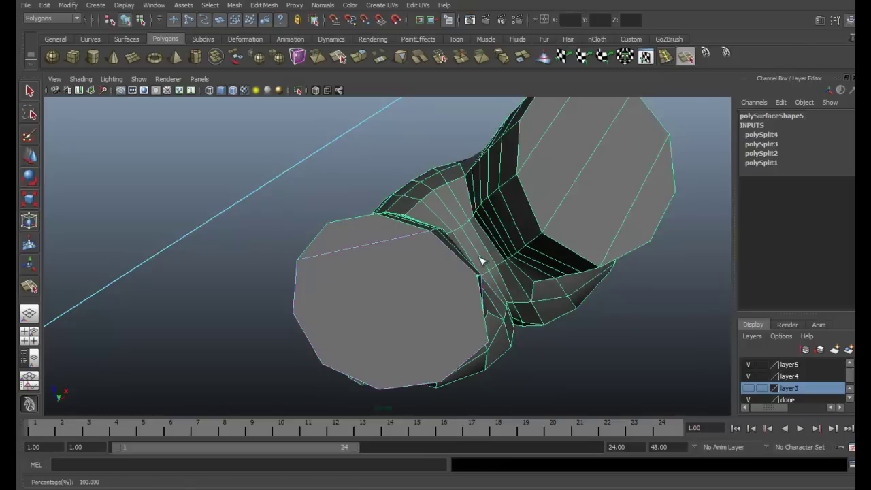
{"action": "left_click_drag", "start_coordinate": [297, 326], "coordinate": [294, 315]}
{"action": "key", "text": "w"}
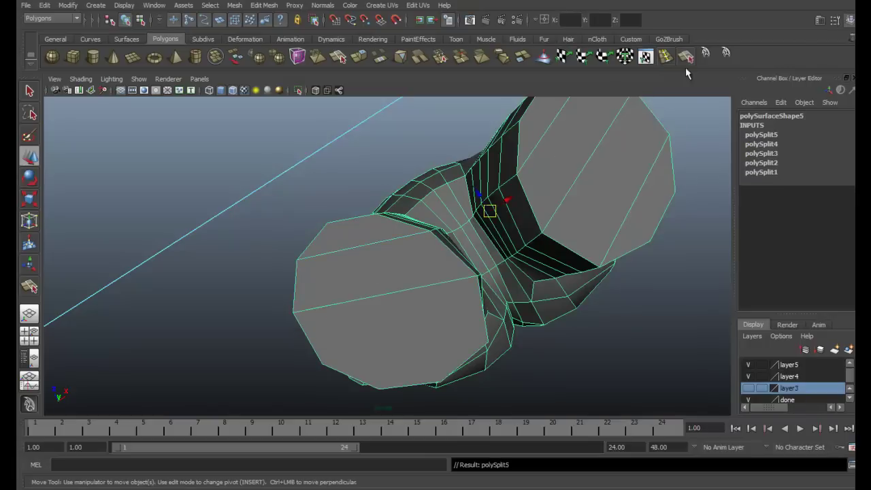
- Complete the second leg's cap with a third split between the next pair of opposite rim vertices
{"action": "left_click", "coordinate": [684, 61]}
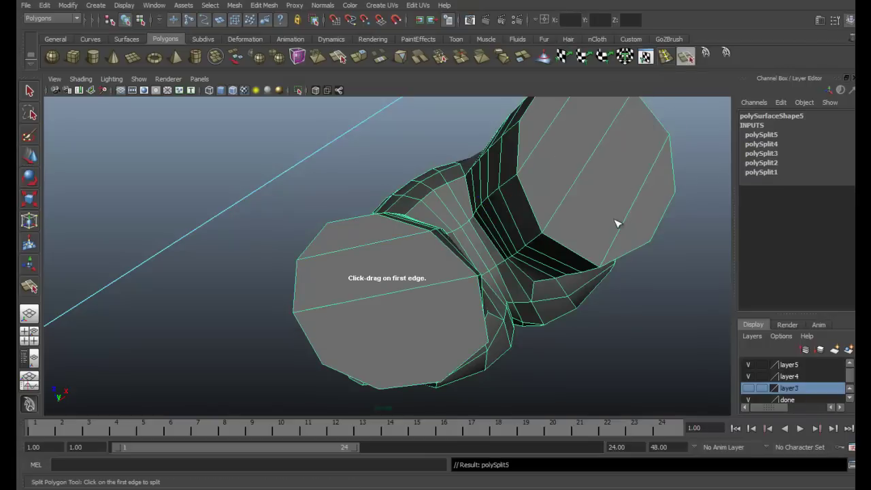
{"action": "left_click_drag", "start_coordinate": [606, 254], "coordinate": [469, 242], "text": "alt"}
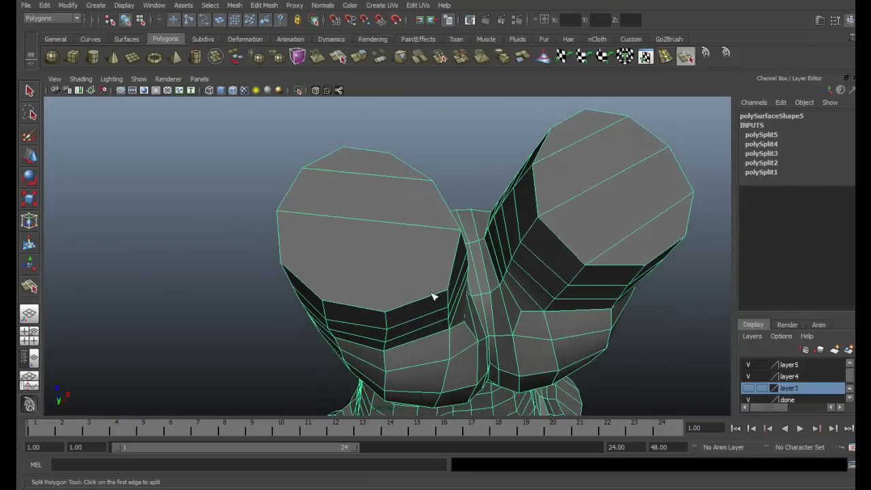
{"action": "left_click_drag", "start_coordinate": [431, 296], "coordinate": [479, 285]}
{"action": "left_click_drag", "start_coordinate": [289, 269], "coordinate": [246, 209]}
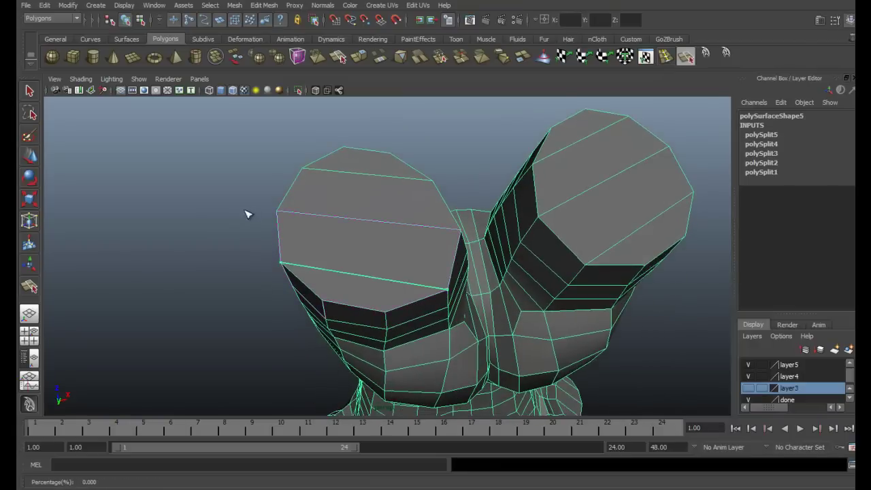
{"action": "key", "text": "Return"}
{"action": "key", "text": "w"}
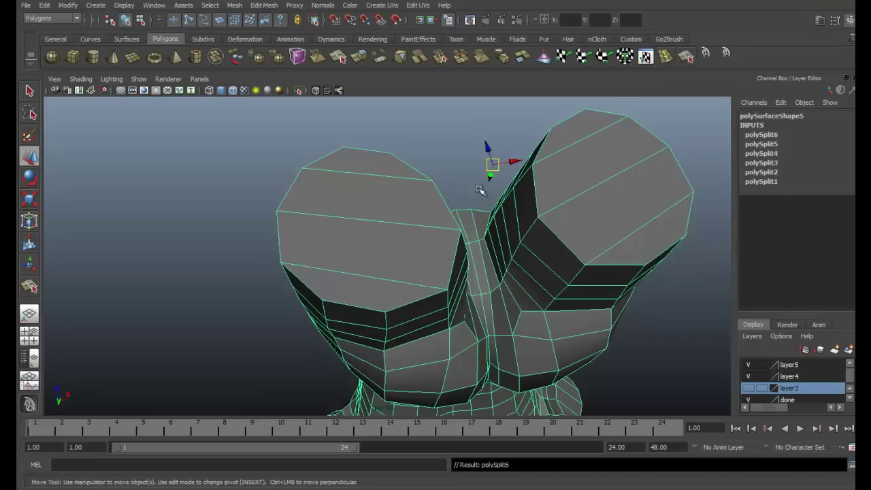
- Preview the torso smoothed and compare it with the unsmoothed mesh, examining the whole figure and the leg ends
{"action": "key", "text": "3"}
{"action": "left_click_drag", "start_coordinate": [476, 189], "coordinate": [458, 295], "text": "alt"}
{"action": "key", "text": "1"}
{"action": "right_click_drag", "start_coordinate": [455, 296], "coordinate": [292, 226], "text": "alt"}
{"action": "left_click_drag", "start_coordinate": [292, 225], "coordinate": [410, 279], "text": "alt"}
{"action": "key", "text": "3"}
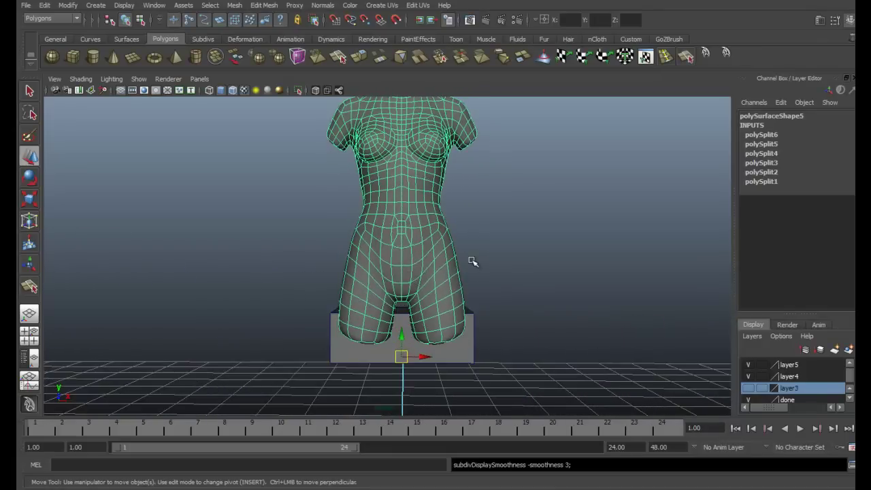
{"action": "mouse_move", "coordinate": [473, 261]}
{"action": "left_mouse_down", "text": "alt"}
{"action": "mouse_move", "coordinate": [472, 249]}
{"action": "mouse_move", "coordinate": [336, 253]}
{"action": "mouse_move", "coordinate": [433, 249]}
{"action": "mouse_move", "coordinate": [472, 266]}
{"action": "left_mouse_up", "text": "alt"}
{"action": "right_click_drag", "start_coordinate": [472, 266], "coordinate": [473, 282], "text": "alt"}
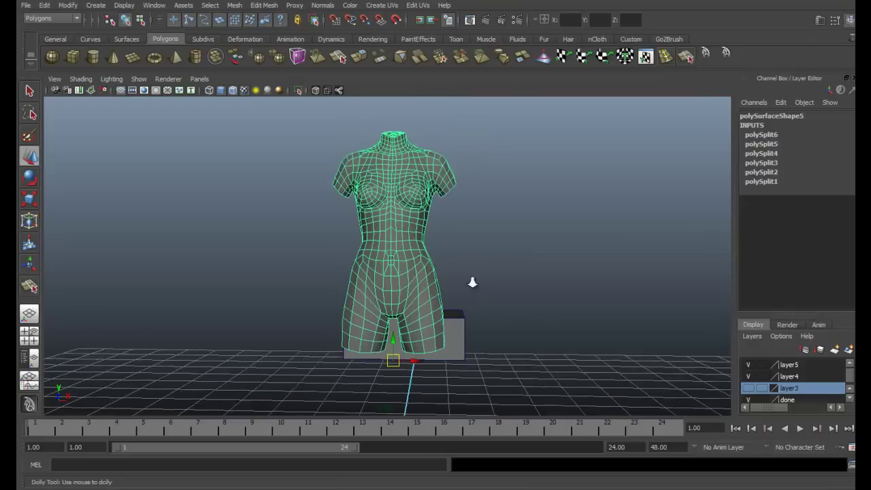
{"action": "scroll", "coordinate": [472, 282], "scroll_direction": "up", "scroll_amount": 10}
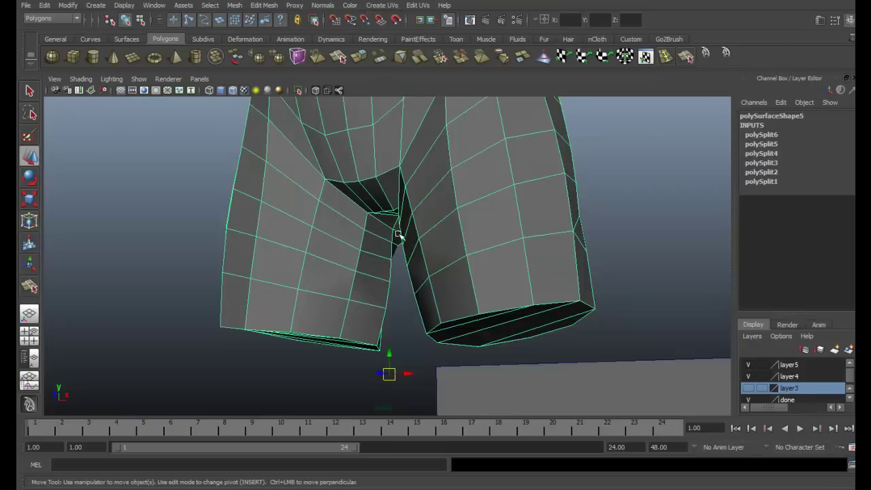
- Try bevelling the rim and split edges of one leg's bottom cap
{"action": "key", "text": "q"}
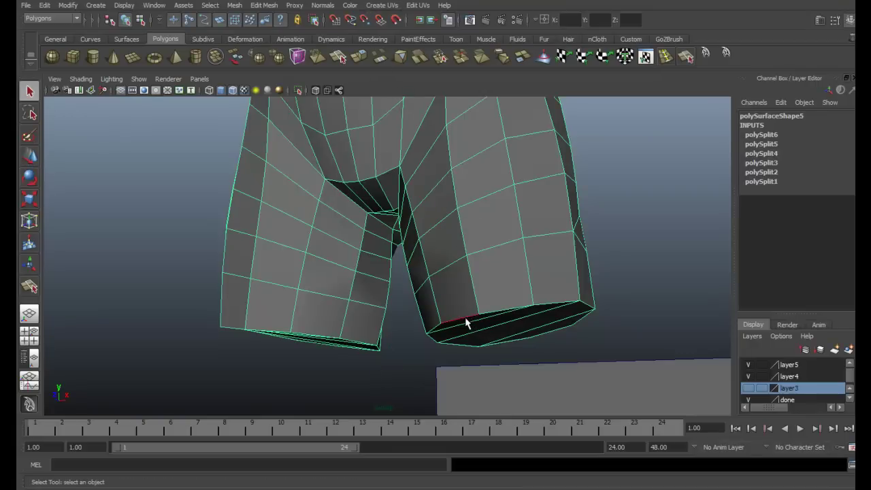
{"action": "left_click_drag", "start_coordinate": [473, 299], "coordinate": [618, 301], "text": "alt"}
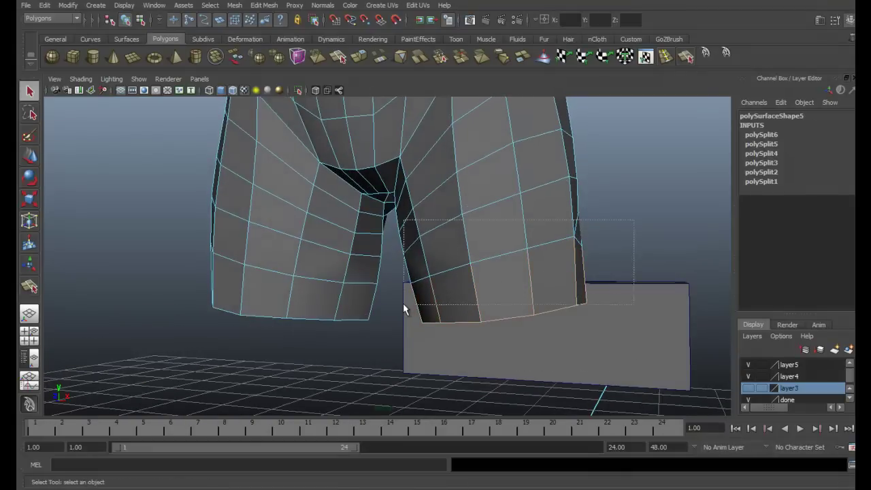
{"action": "left_click_drag", "start_coordinate": [512, 301], "coordinate": [588, 257], "text": "alt"}
{"action": "left_click_drag", "start_coordinate": [276, 68], "coordinate": [258, 28], "text": "alt"}
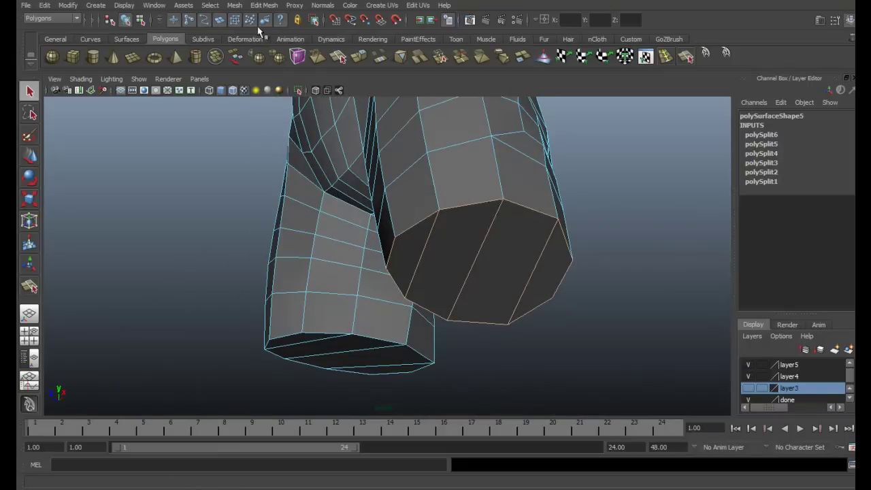
{"action": "left_click", "coordinate": [232, 6]}
{"action": "mouse_move", "coordinate": [264, 6]}
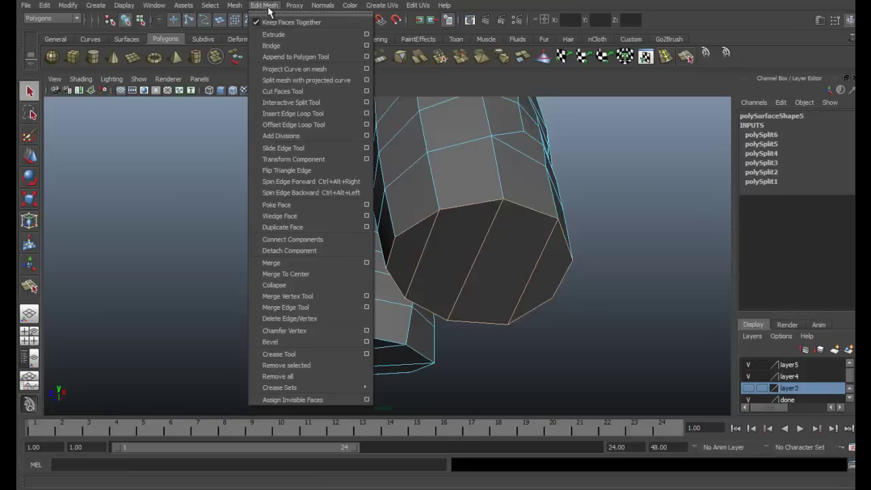
{"action": "left_click", "coordinate": [309, 341]}
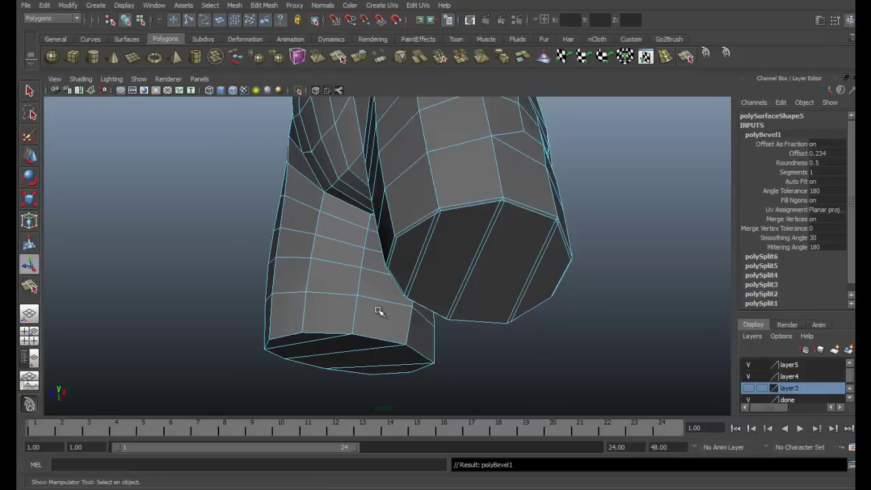
- Check the bevelled leg cap in smooth preview, undo the bevel and return to the unsmoothed display
{"action": "key", "text": "3"}
{"action": "left_click_drag", "start_coordinate": [500, 338], "coordinate": [610, 227], "text": "alt"}
{"action": "left_click", "coordinate": [609, 259]}
{"action": "key", "text": "t"}
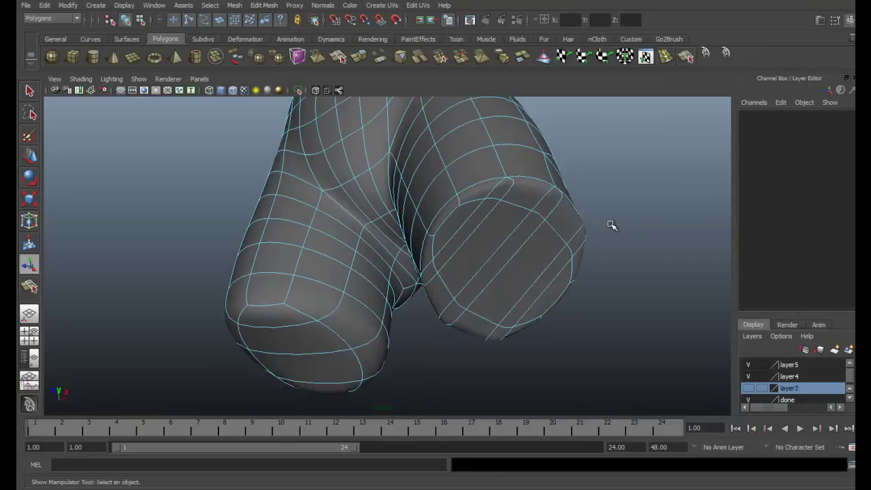
{"action": "left_click", "coordinate": [595, 228]}
{"action": "left_click", "coordinate": [582, 230]}
{"action": "key", "text": "1"}
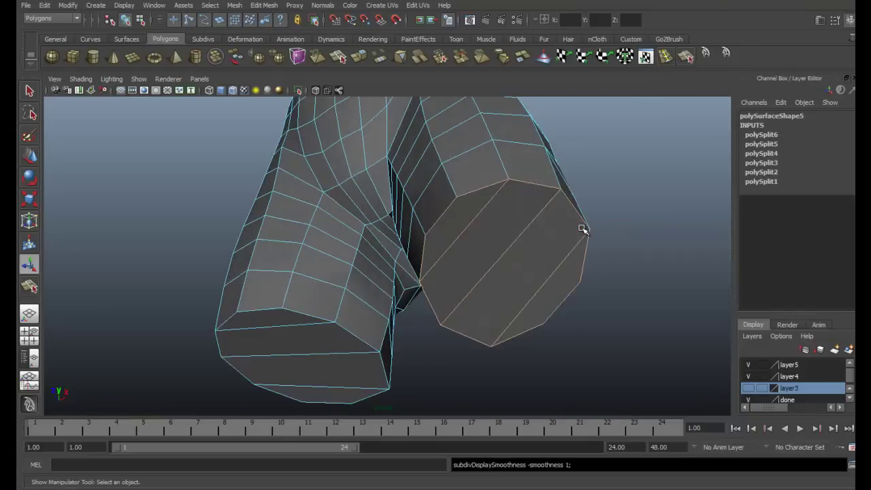
{"action": "left_click", "coordinate": [594, 211]}
- Select the box pedestal and set its Translate Z to 0 to return it beneath the torso
{"action": "left_click_drag", "start_coordinate": [573, 237], "coordinate": [380, 230], "text": "alt"}
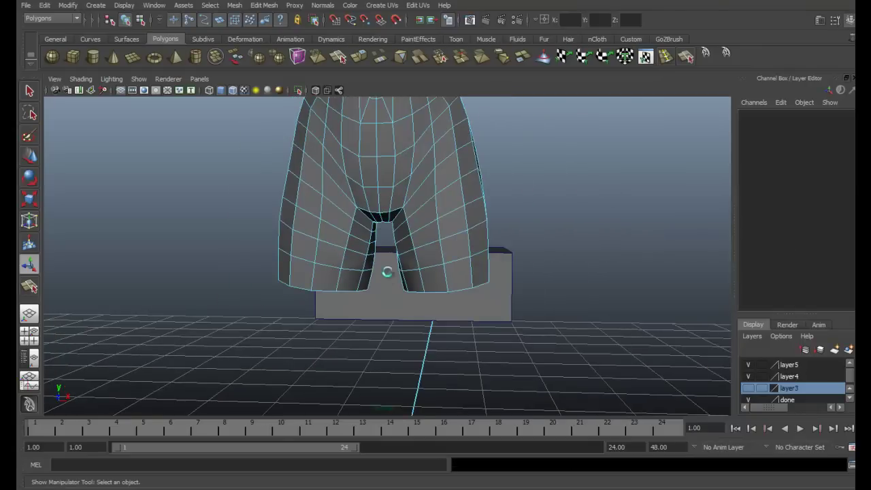
{"action": "left_click", "coordinate": [410, 247]}
{"action": "left_click_drag", "start_coordinate": [414, 313], "coordinate": [542, 351], "text": "alt"}
{"action": "scroll", "coordinate": [490, 313], "scroll_direction": "down", "scroll_amount": 5}
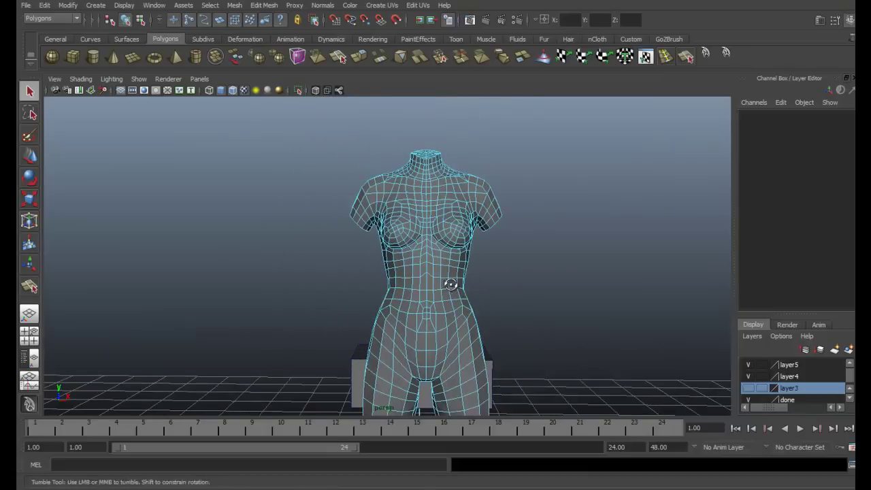
{"action": "right_click_drag", "start_coordinate": [451, 285], "coordinate": [418, 253], "text": "alt"}
{"action": "left_click_drag", "start_coordinate": [417, 253], "coordinate": [342, 216], "text": "alt"}
{"action": "right_click_drag", "start_coordinate": [343, 216], "coordinate": [467, 292], "text": "alt"}
{"action": "middle_click_drag", "start_coordinate": [467, 292], "coordinate": [453, 262], "text": "alt"}
{"action": "left_click", "coordinate": [452, 261]}
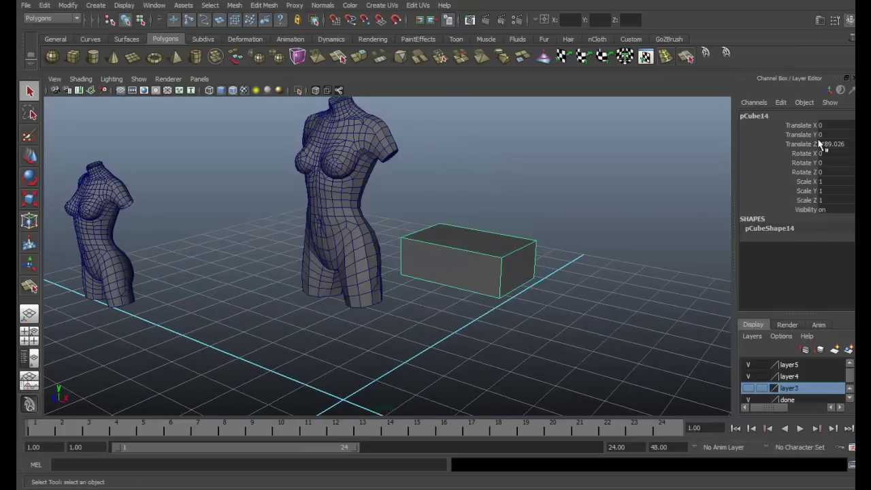
{"action": "left_click", "coordinate": [835, 144]}
{"action": "type", "text": "0"}
{"action": "key", "text": "Return"}
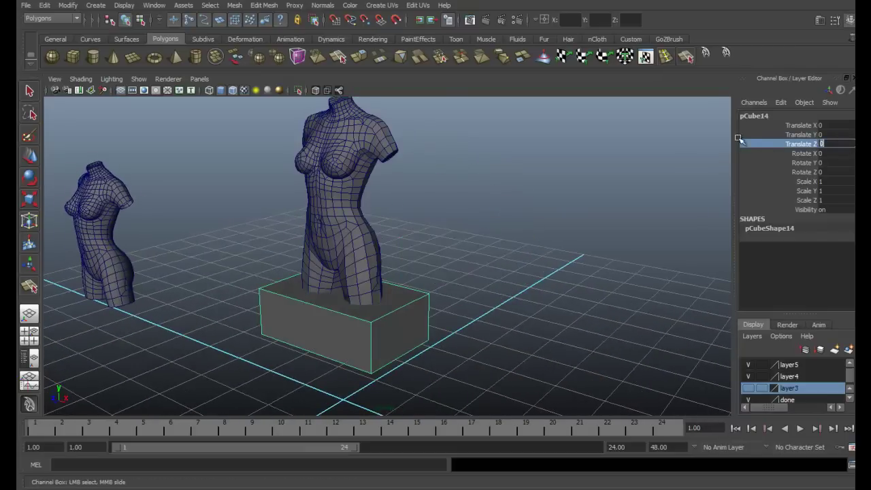
- Deselect the pedestal, frame the torso with its pedestal and save the scene
{"action": "left_click_drag", "start_coordinate": [554, 213], "coordinate": [537, 222], "text": "alt"}
{"action": "left_click", "coordinate": [537, 221]}
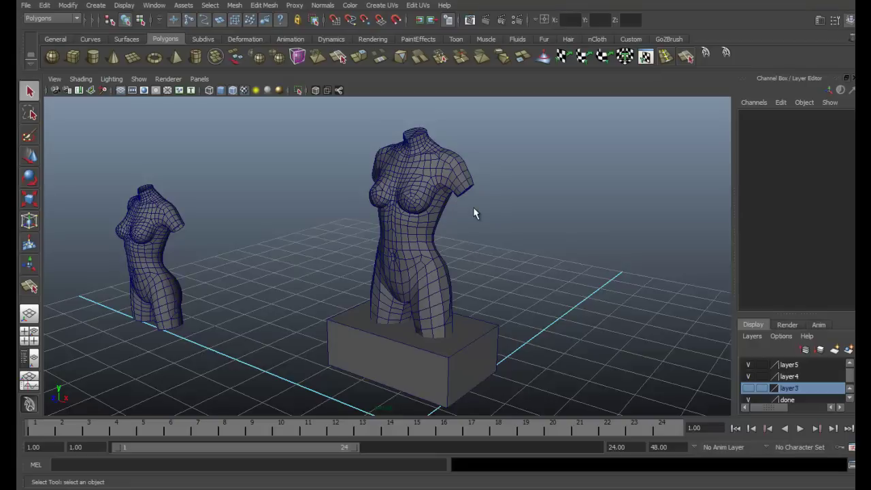
{"action": "mouse_move", "coordinate": [511, 210]}
{"action": "middle_mouse_down", "text": "alt"}
{"action": "mouse_move", "coordinate": [515, 229]}
{"action": "mouse_move", "coordinate": [533, 203]}
{"action": "mouse_move", "coordinate": [500, 203]}
{"action": "middle_mouse_up", "text": "alt"}
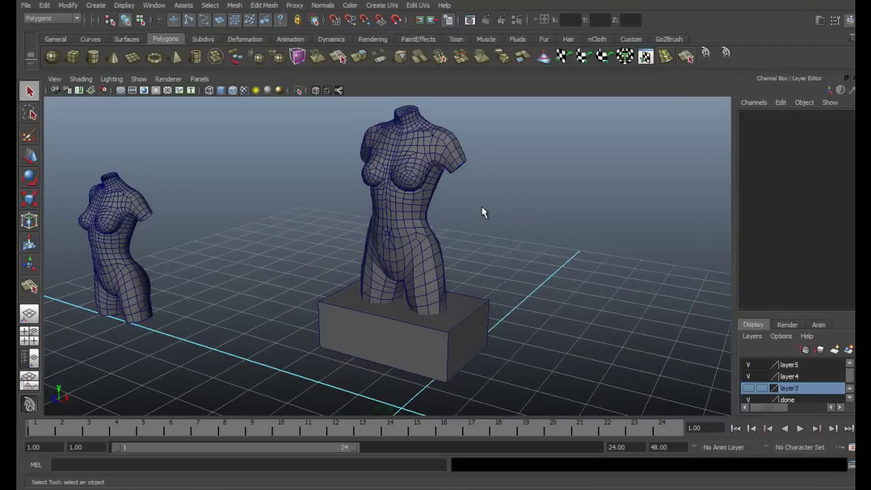
{"action": "key", "text": "ctrl+s"}
{"action": "left_click", "coordinate": [418, 249]}
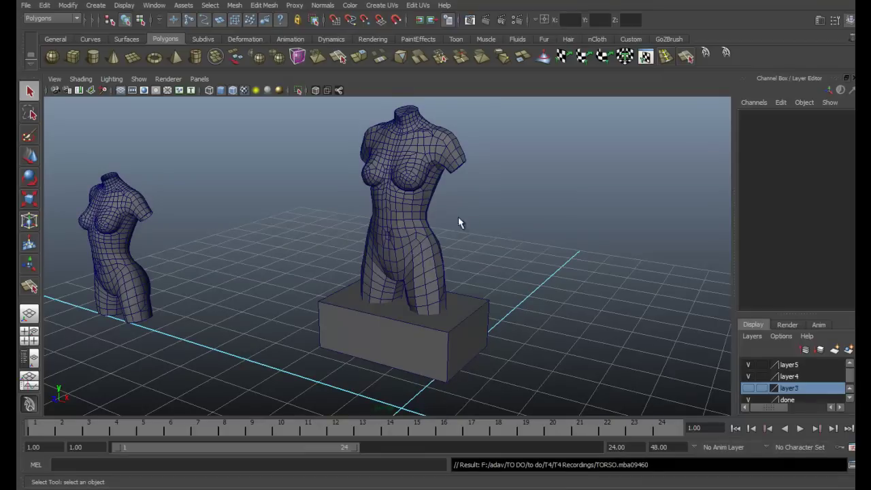
- Freeze the central torso's transformations and delete all construction history in the scene
{"action": "left_click", "coordinate": [402, 194]}
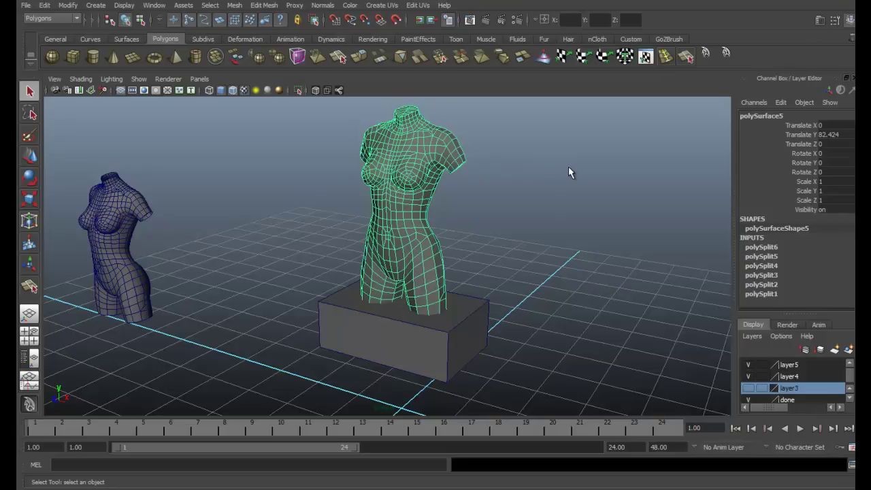
{"action": "left_click", "coordinate": [67, 5]}
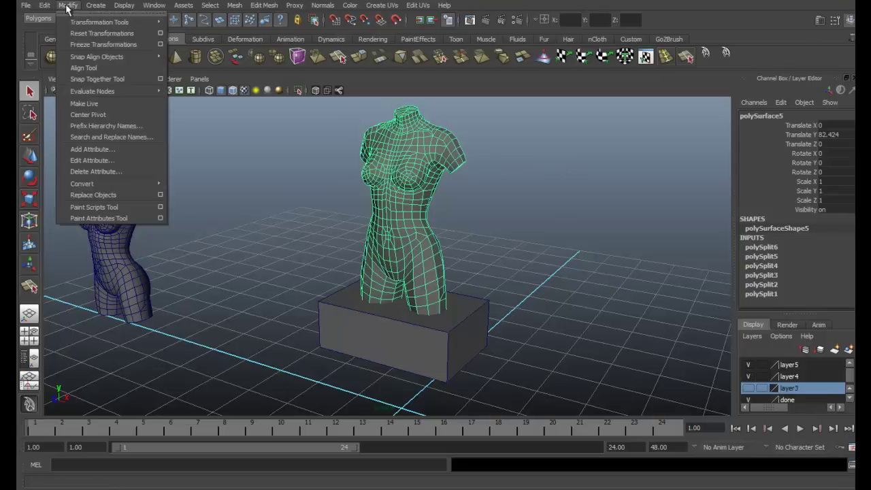
{"action": "left_click", "coordinate": [107, 44]}
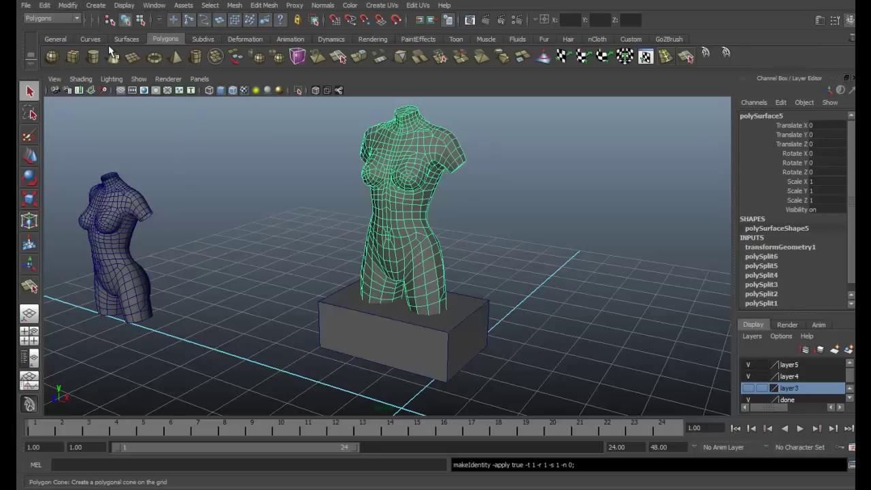
{"action": "left_click", "coordinate": [51, 18]}
{"action": "left_click", "coordinate": [67, 5]}
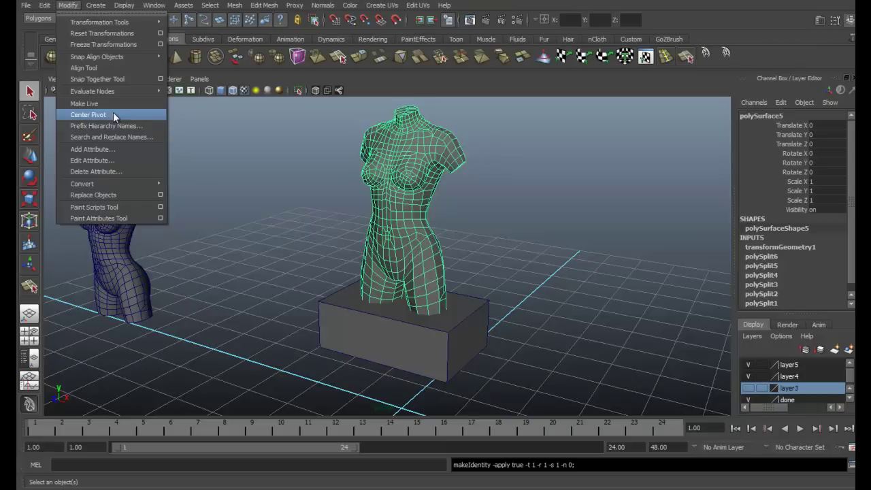
{"action": "left_click", "coordinate": [67, 4]}
{"action": "left_click", "coordinate": [42, 6]}
{"action": "mouse_move", "coordinate": [113, 137]}
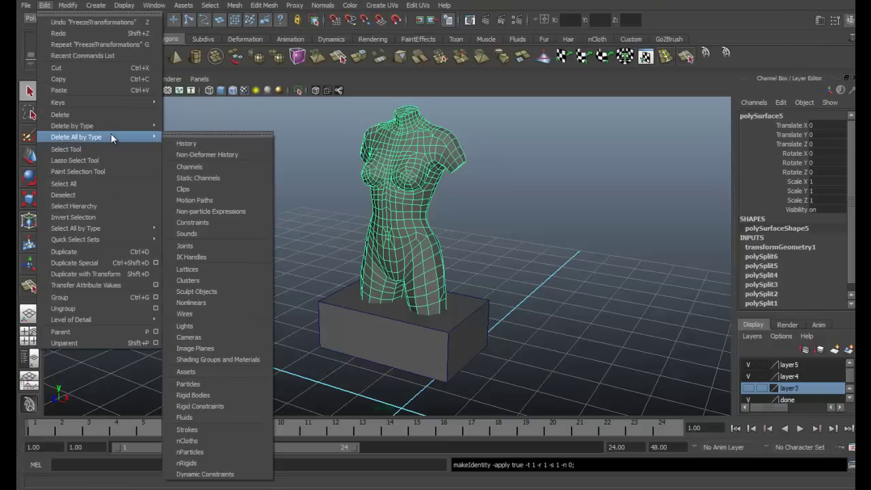
{"action": "left_click", "coordinate": [196, 146]}
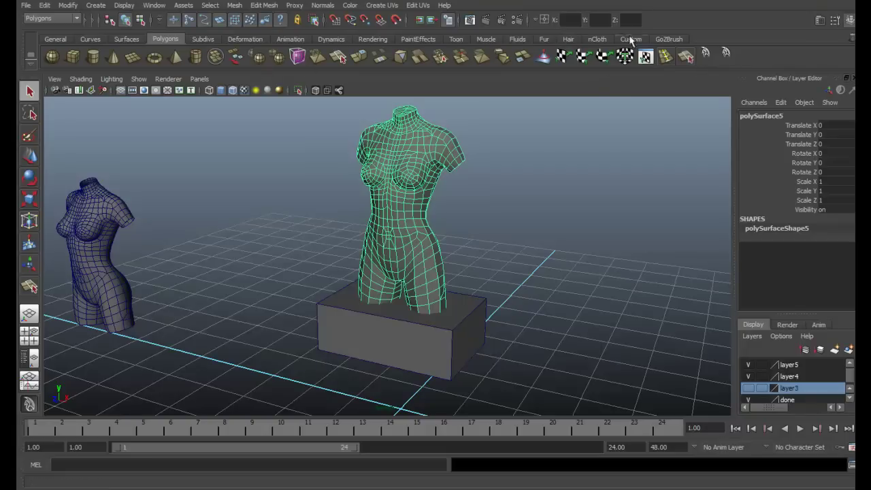
- Send the selected torso to ZBrush with GoZ, continuing with the Student Version file save
{"action": "left_click", "coordinate": [668, 38]}
{"action": "left_click", "coordinate": [51, 56]}
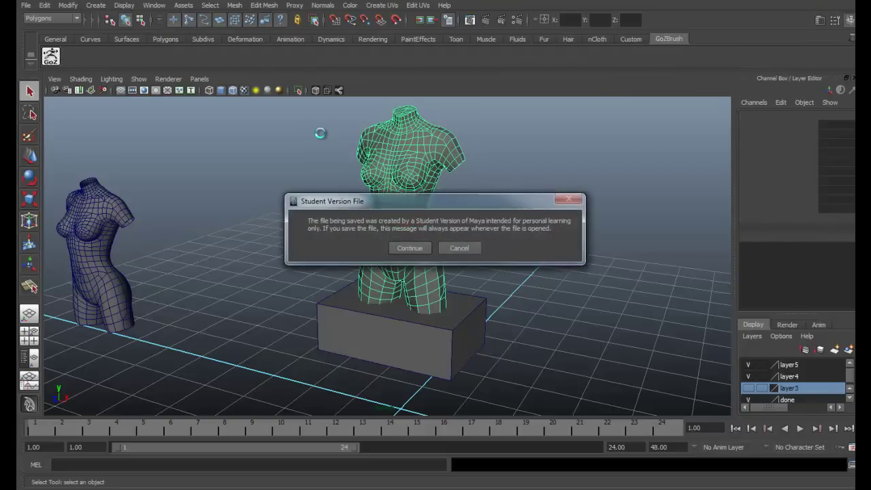
{"action": "left_click", "coordinate": [427, 248]}
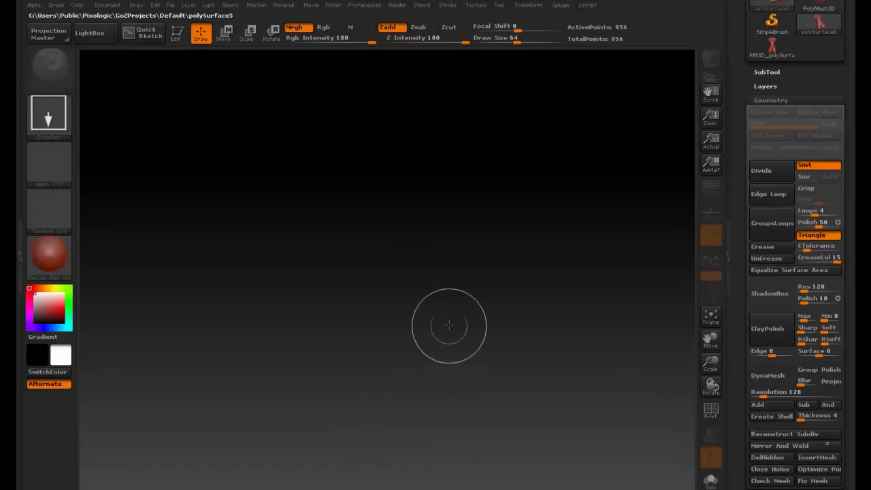
- Place the imported torso on the ZBrush canvas in Edit mode and convert it to a PolyMesh3D
{"action": "left_click_drag", "start_coordinate": [390, 394], "coordinate": [389, 402]}
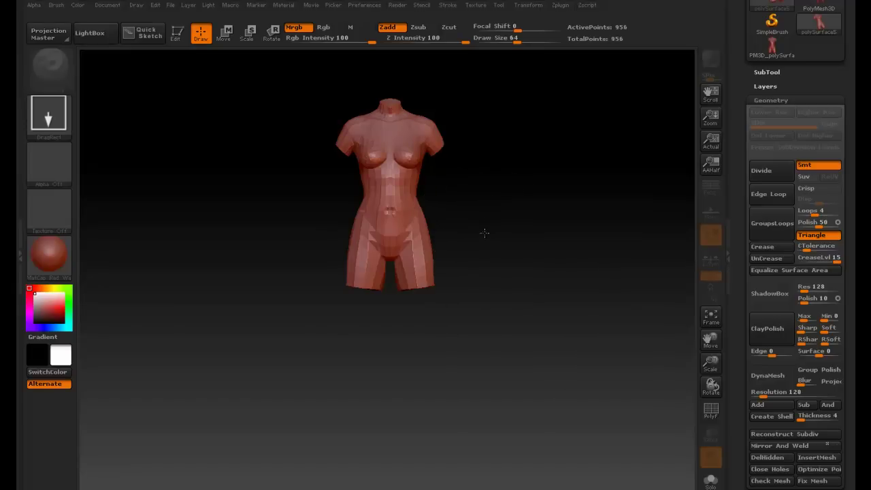
{"action": "left_click", "coordinate": [177, 33]}
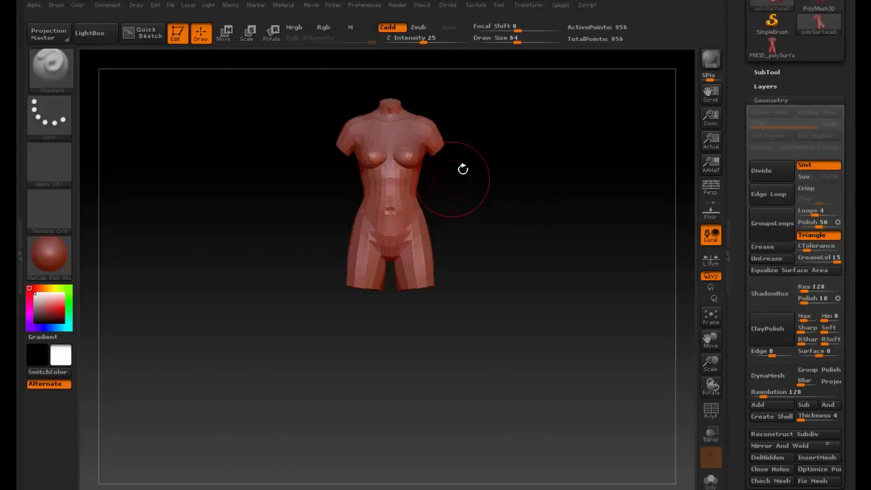
{"action": "left_click_drag", "start_coordinate": [754, 76], "coordinate": [742, 214]}
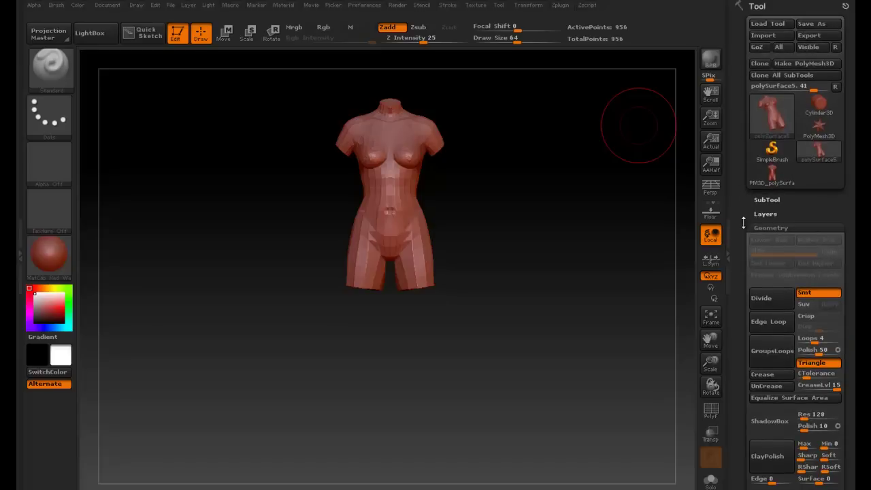
{"action": "left_click", "coordinate": [807, 62]}
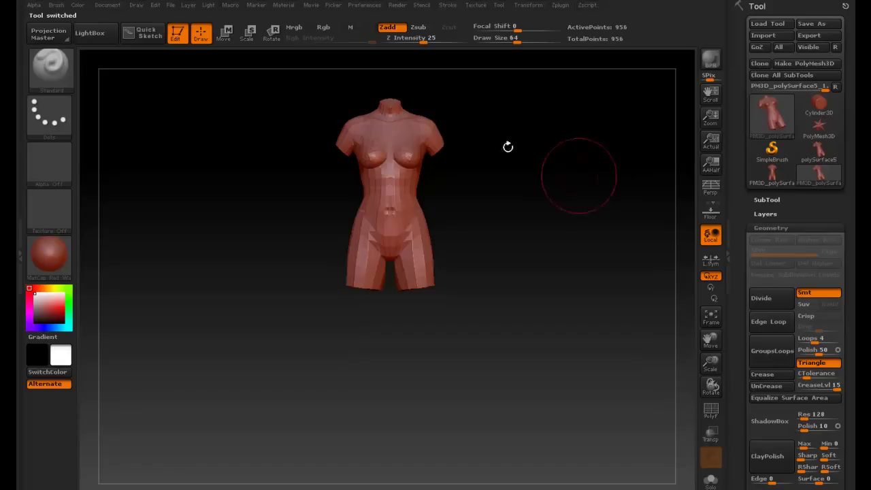
- Start a new document without saving changes, then place the PolyMesh3D torso on the canvas in Edit mode
{"action": "left_click", "coordinate": [107, 5]}
{"action": "left_click", "coordinate": [141, 96]}
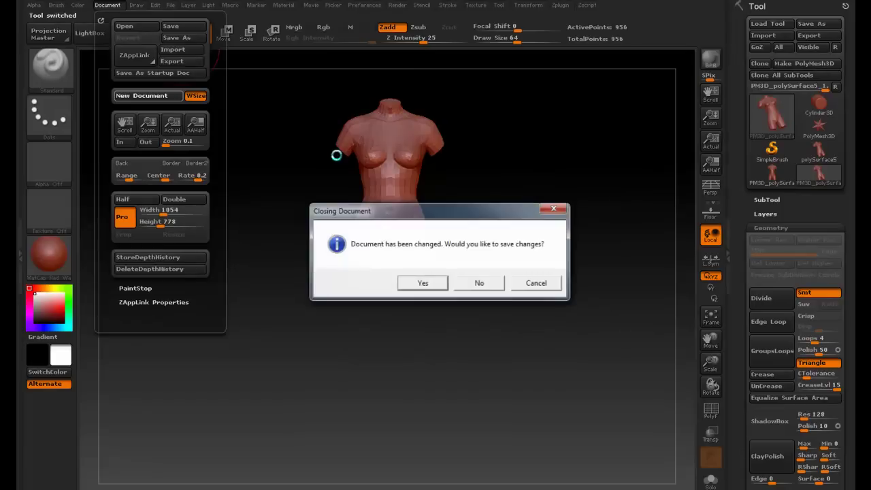
{"action": "left_click", "coordinate": [479, 287]}
{"action": "left_click_drag", "start_coordinate": [392, 404], "coordinate": [392, 408]}
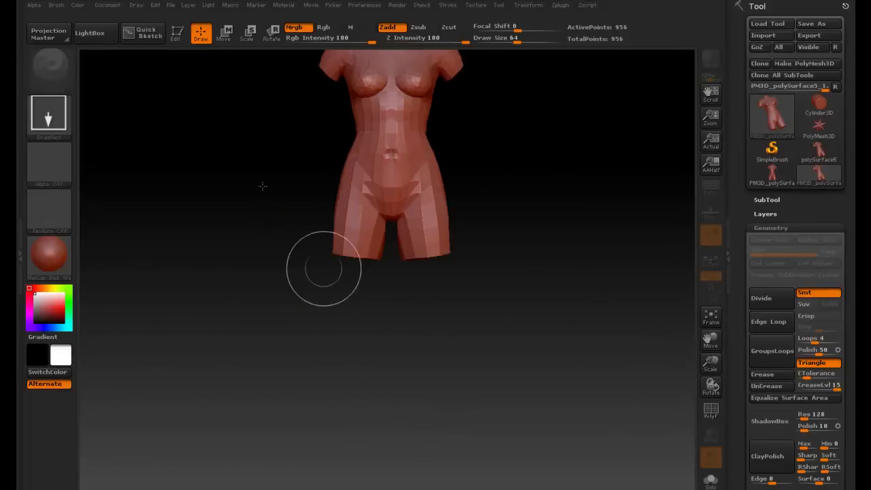
{"action": "left_click", "coordinate": [176, 33]}
{"action": "mouse_move", "coordinate": [281, 221]}
{"action": "right_mouse_down", "text": "ctrl"}
{"action": "mouse_move", "coordinate": [311, 214]}
{"action": "mouse_move", "coordinate": [298, 210]}
{"action": "right_mouse_up", "text": "ctrl"}
{"action": "mouse_move", "coordinate": [274, 139]}
{"action": "right_mouse_down", "text": "alt"}
{"action": "mouse_move", "coordinate": [274, 303]}
{"action": "mouse_move", "coordinate": [256, 283]}
{"action": "mouse_move", "coordinate": [250, 240]}
{"action": "mouse_move", "coordinate": [251, 249]}
{"action": "right_mouse_up", "text": "alt"}
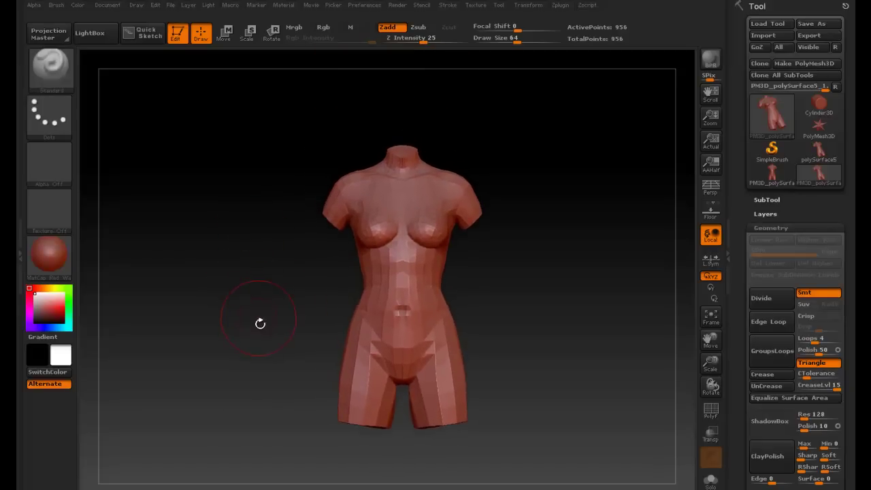
{"action": "left_click_drag", "start_coordinate": [260, 323], "coordinate": [290, 265]}
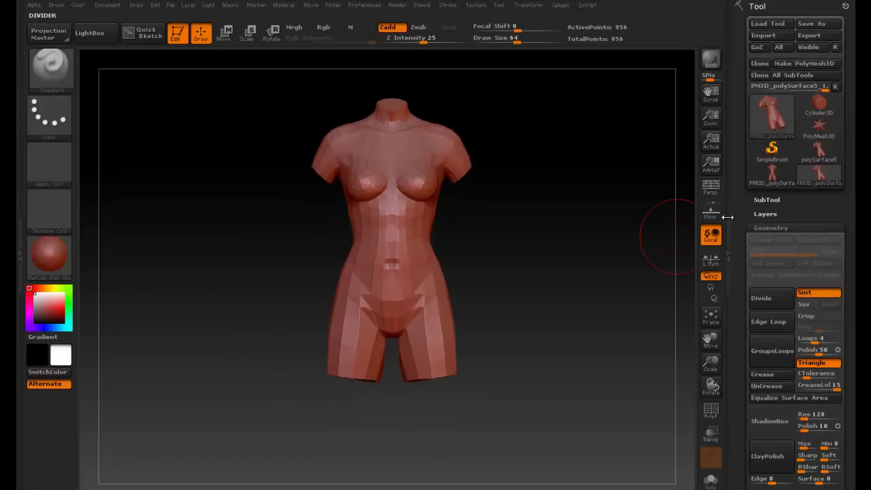
- Switch back to Maya and send the box pedestal to ZBrush with GoZ
{"action": "left_click", "coordinate": [767, 199]}
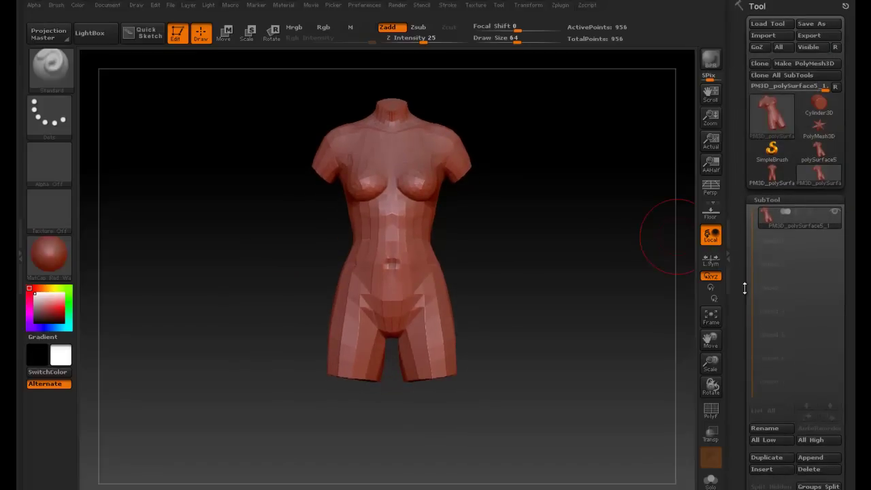
{"action": "key", "text": "ctrl+g"}
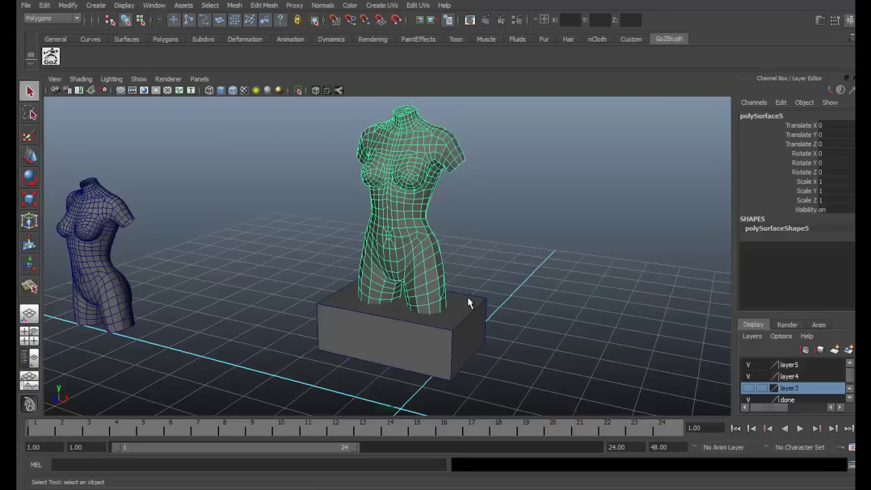
{"action": "left_click", "coordinate": [465, 334]}
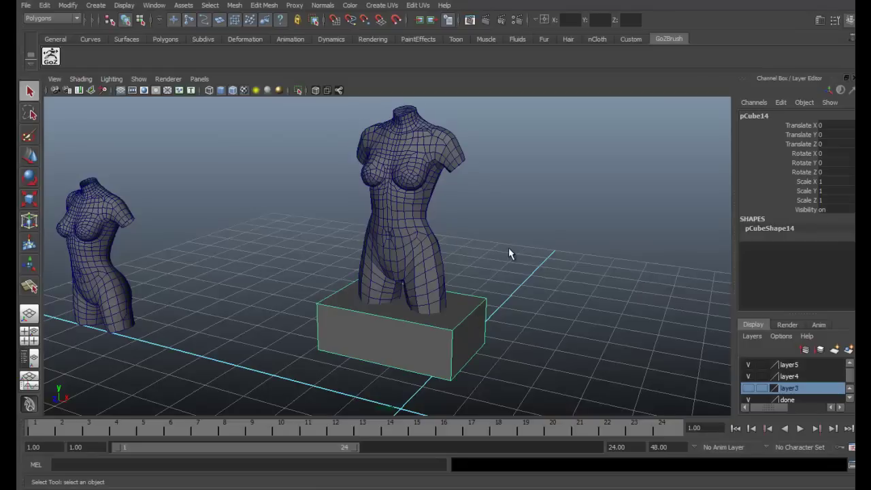
{"action": "left_click", "coordinate": [410, 248]}
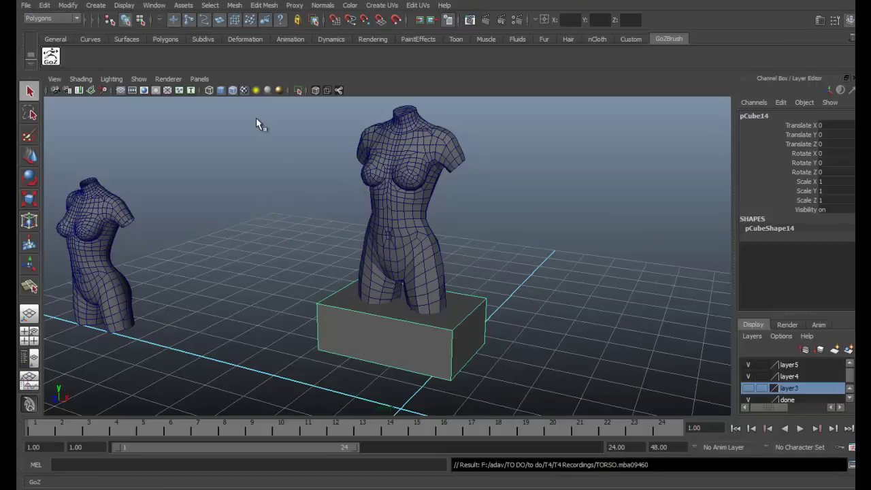
{"action": "left_click", "coordinate": [410, 248]}
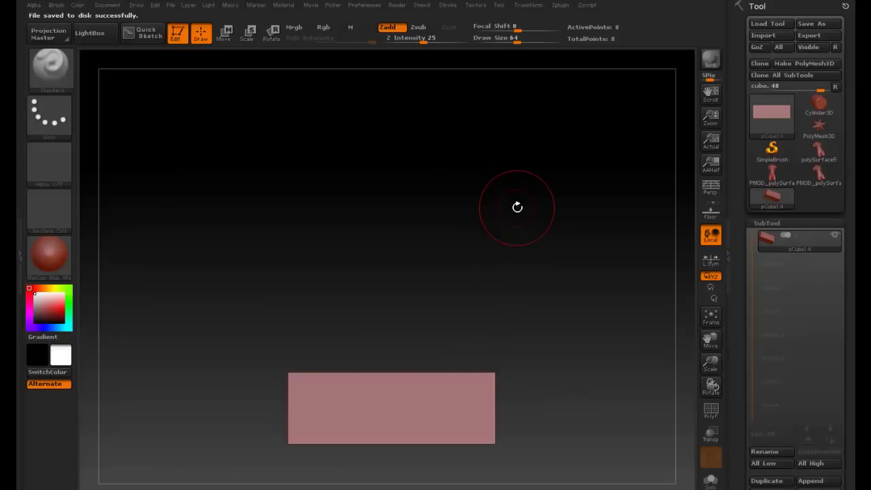
{"action": "left_click_drag", "start_coordinate": [468, 305], "coordinate": [479, 326]}
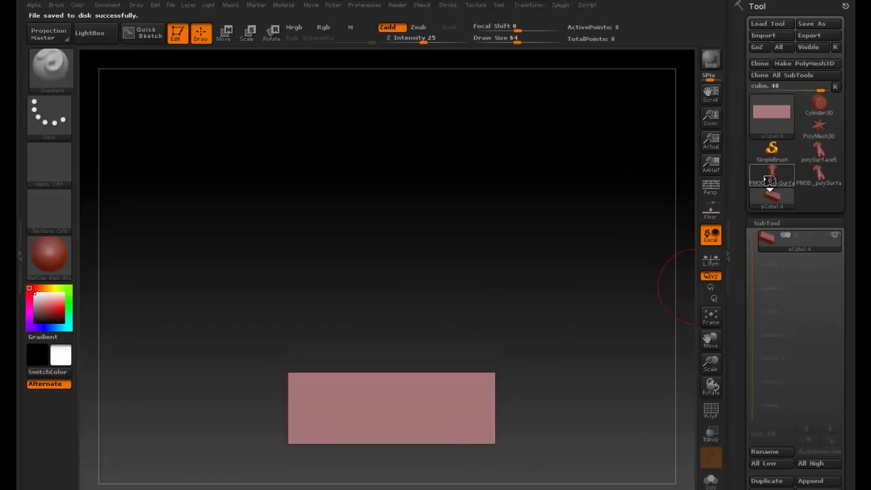
- Insert the low-resolution PM3D_polySurface5_1 torso as a subtool of the pedestal
{"action": "mouse_move", "coordinate": [771, 179]}
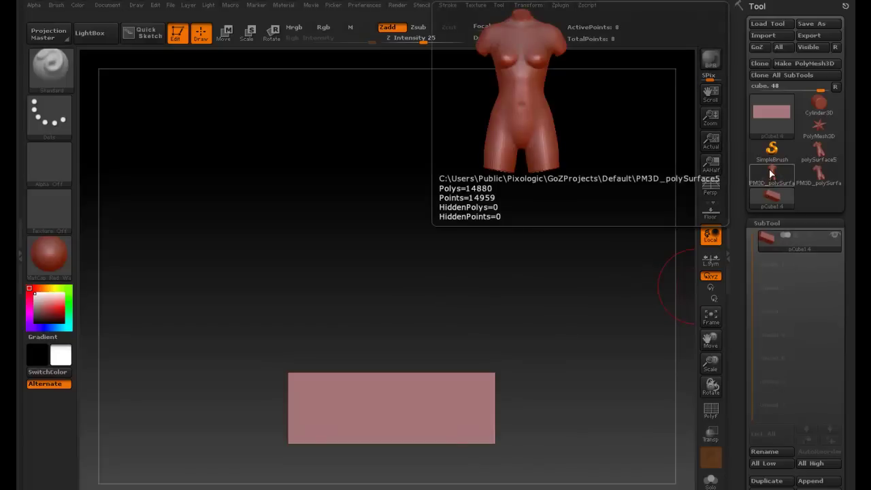
{"action": "mouse_move", "coordinate": [818, 176]}
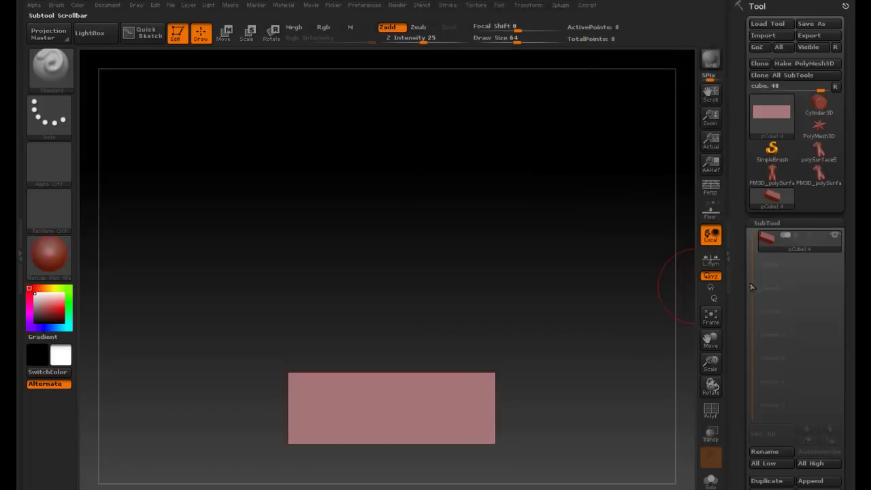
{"action": "scroll", "coordinate": [748, 216], "scroll_direction": "down", "scroll_amount": 5}
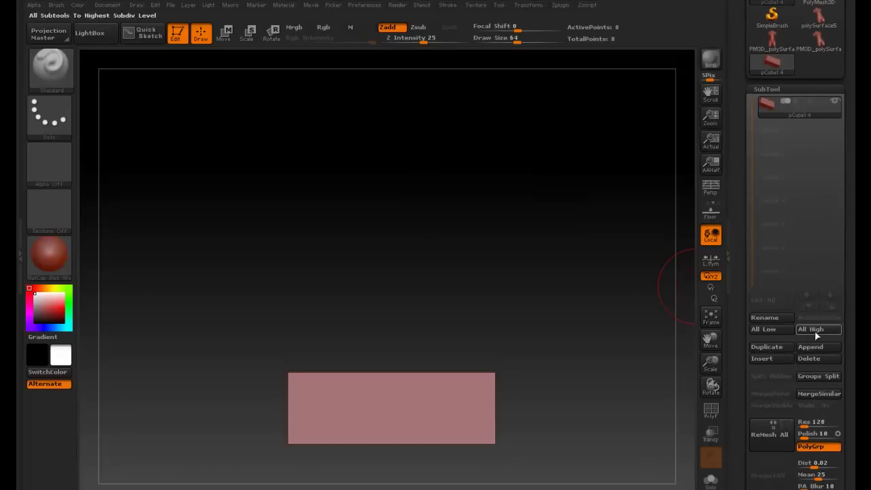
{"action": "left_click", "coordinate": [785, 358]}
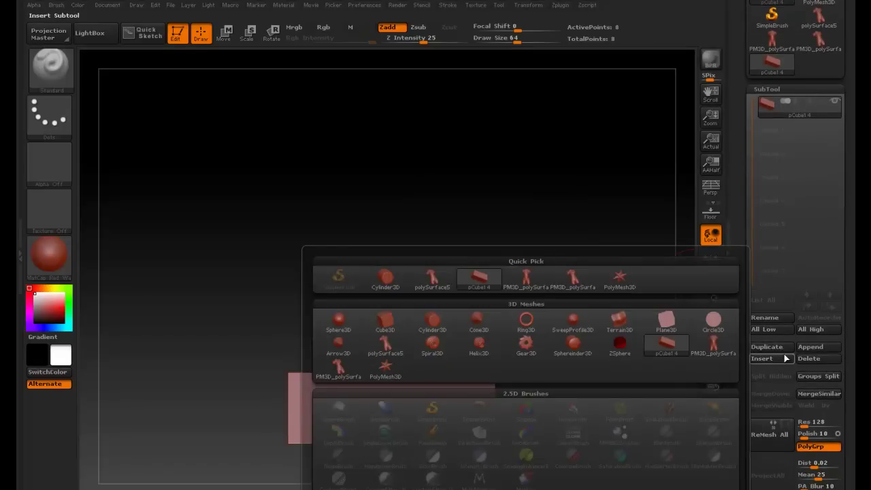
{"action": "mouse_move", "coordinate": [630, 349]}
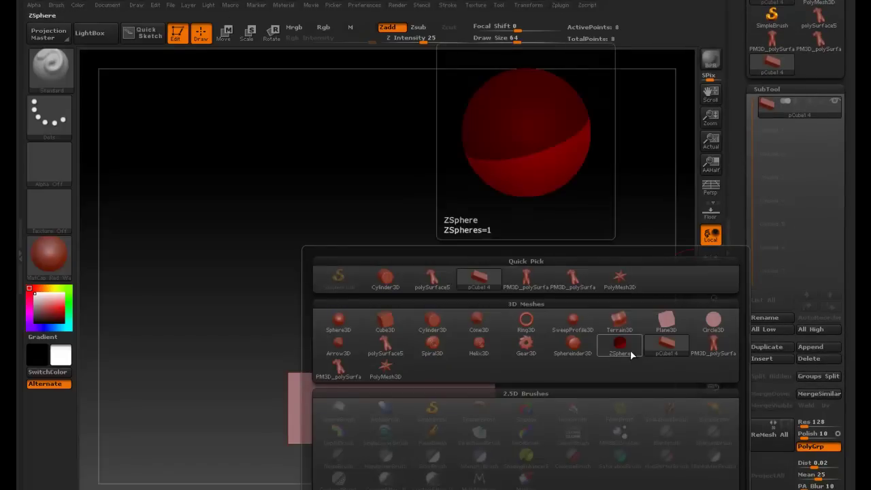
{"action": "left_click", "coordinate": [323, 364]}
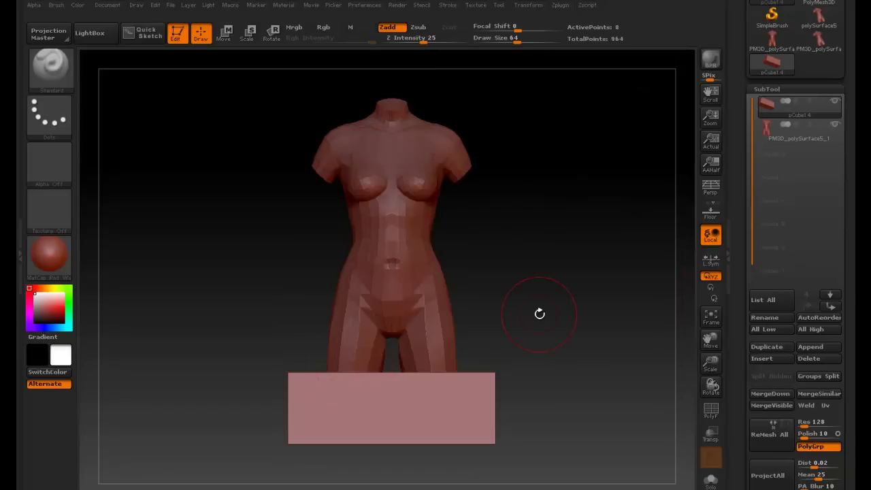
- Make the torso the active subtool and divide its geometry once with smoothing on
{"action": "left_click_drag", "start_coordinate": [734, 197], "coordinate": [741, 251]}
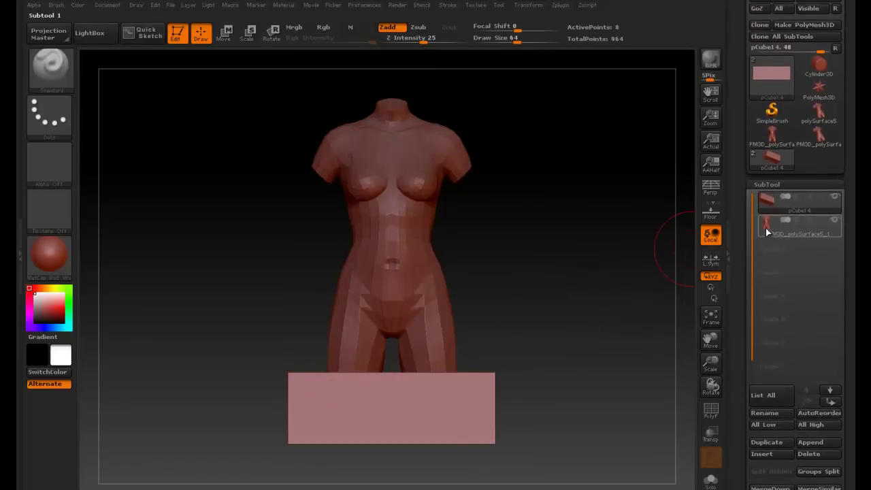
{"action": "mouse_move", "coordinate": [768, 234]}
{"action": "mouse_move", "coordinate": [531, 200]}
{"action": "left_mouse_down"}
{"action": "mouse_move", "coordinate": [552, 221]}
{"action": "mouse_move", "coordinate": [624, 229]}
{"action": "mouse_move", "coordinate": [402, 243]}
{"action": "mouse_move", "coordinate": [519, 234]}
{"action": "mouse_move", "coordinate": [535, 182]}
{"action": "mouse_move", "coordinate": [535, 203]}
{"action": "left_mouse_up"}
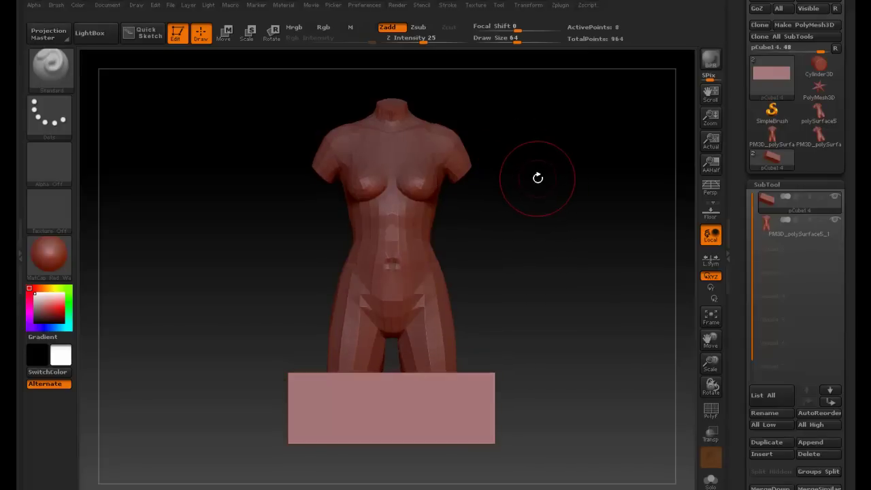
{"action": "left_click_drag", "start_coordinate": [544, 177], "coordinate": [561, 187]}
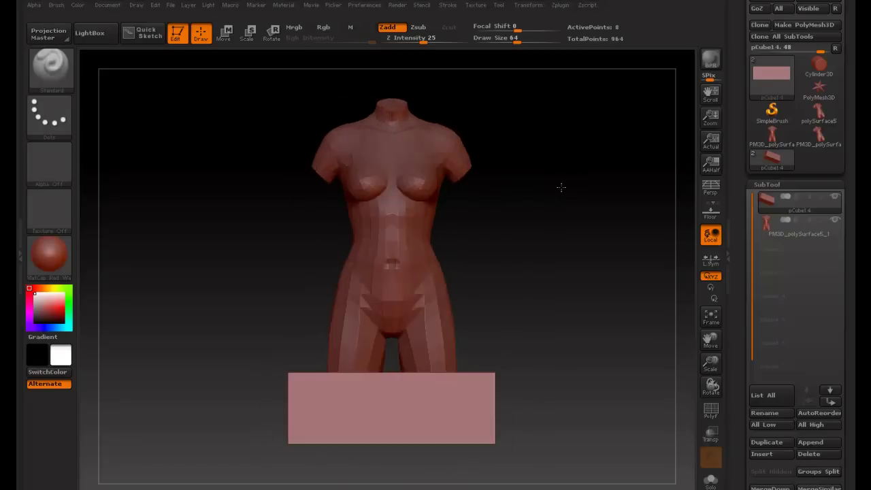
{"action": "left_click", "coordinate": [765, 220]}
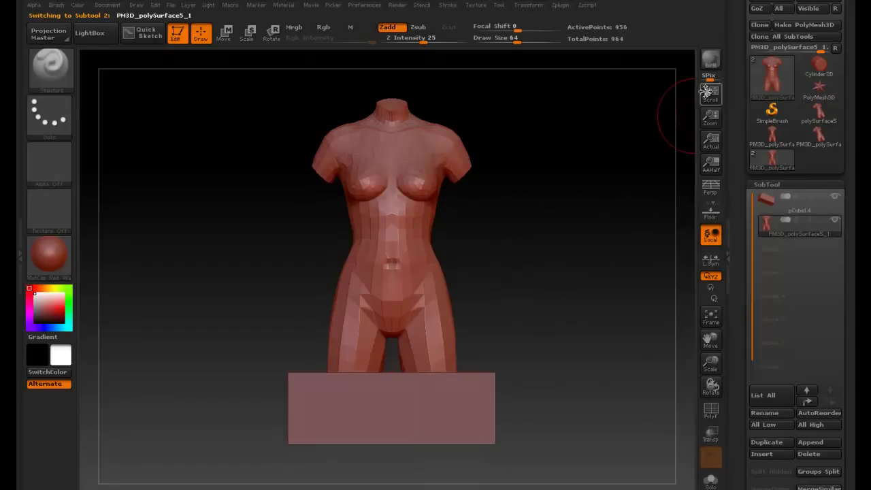
{"action": "left_click_drag", "start_coordinate": [743, 50], "coordinate": [744, 89]}
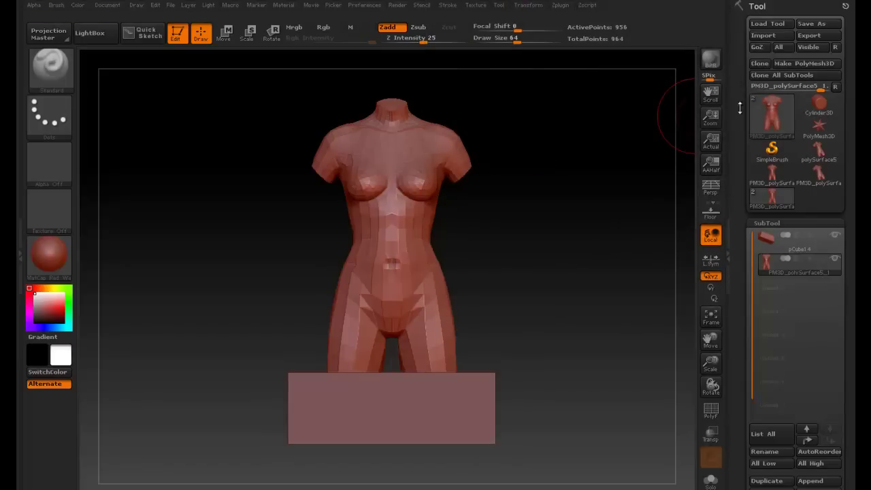
{"action": "scroll", "coordinate": [769, 258], "scroll_direction": "down", "scroll_amount": 5}
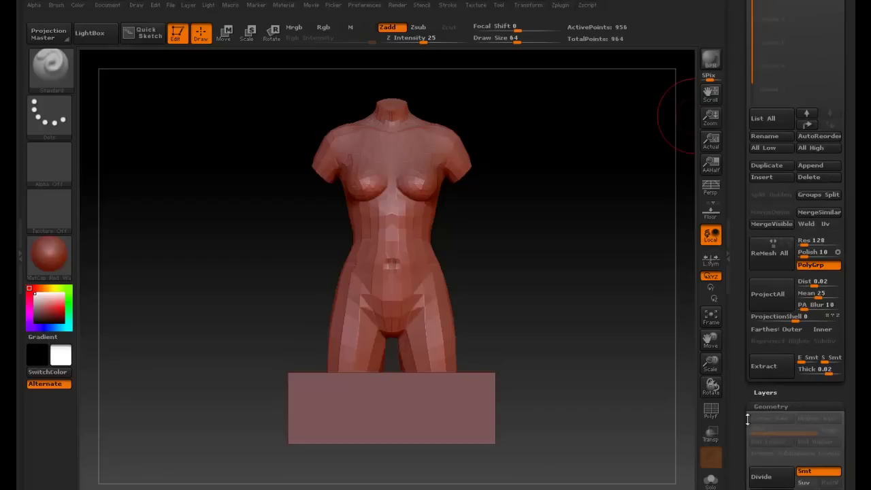
{"action": "left_click", "coordinate": [760, 477]}
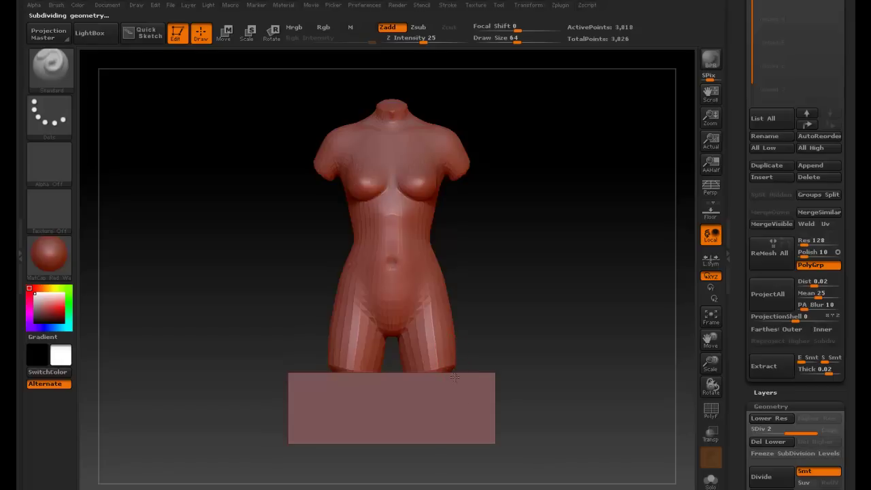
- Divide the torso's geometry once more to subdivision level 3, keeping smoothing on
{"action": "left_click_drag", "start_coordinate": [539, 340], "coordinate": [561, 347]}
{"action": "left_click", "coordinate": [754, 477]}
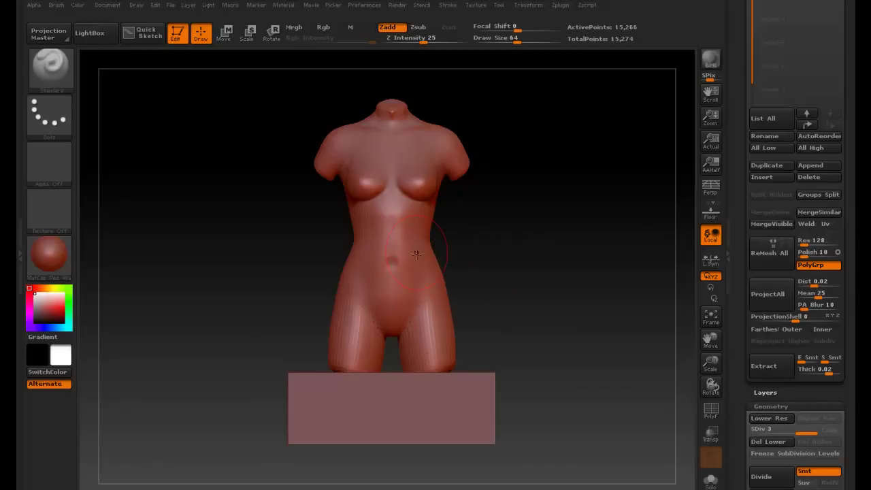
- Reduce the Standard brush's draw size to 16
{"action": "right_click_drag", "start_coordinate": [475, 223], "coordinate": [482, 222]}
{"action": "right_click", "coordinate": [481, 221]}
{"action": "left_click_drag", "start_coordinate": [482, 218], "coordinate": [458, 219]}
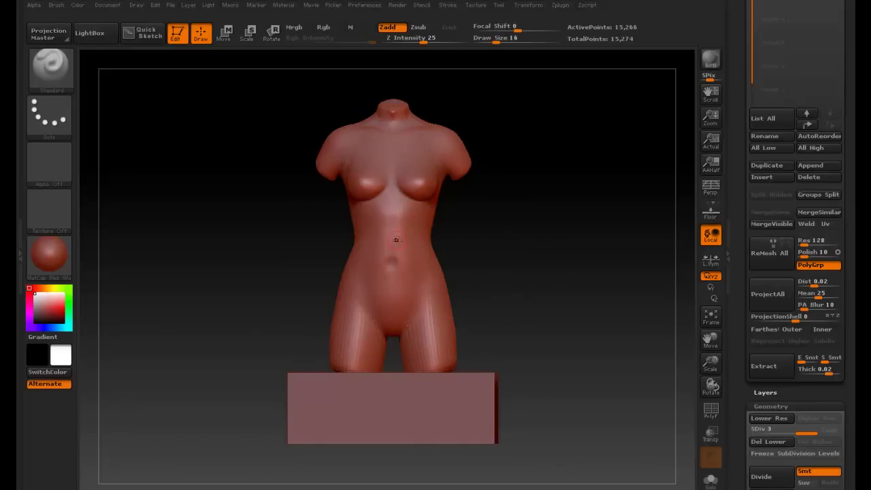
- Try short Standard brush strokes on the torso's abdomen and upper thigh, and undo them
{"action": "left_click_drag", "start_coordinate": [395, 240], "coordinate": [409, 252]}
{"action": "key", "text": "ctrl+z"}
{"action": "key", "text": "shift"}
{"action": "key", "text": "shift"}
{"action": "left_click_drag", "start_coordinate": [357, 272], "coordinate": [369, 314]}
{"action": "key", "text": "ctrl+z"}
{"action": "mouse_move", "coordinate": [386, 307]}
{"action": "left_mouse_down"}
{"action": "mouse_move", "coordinate": [394, 323]}
{"action": "mouse_move", "coordinate": [398, 300]}
{"action": "left_mouse_up"}
{"action": "key", "text": "ctrl"}
- Inspect the torso on its pedestal from several angles and divide its geometry again to subdivision level 4
{"action": "left_click_drag", "start_coordinate": [515, 333], "coordinate": [471, 367]}
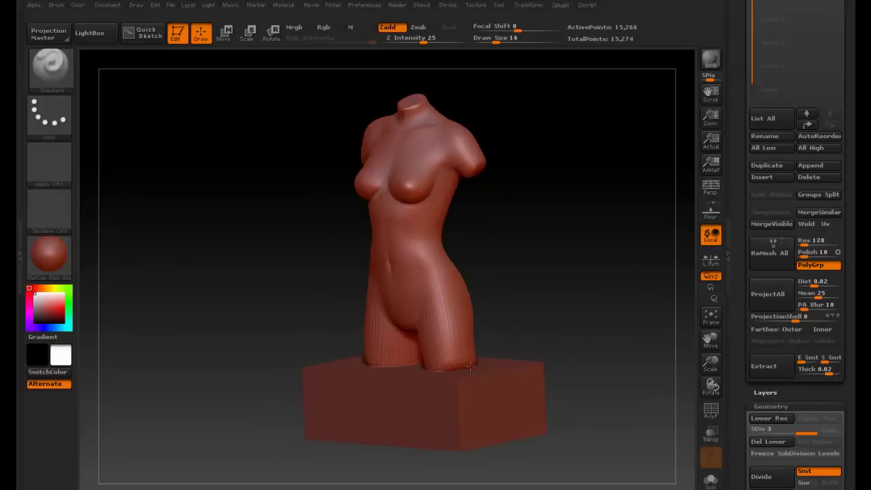
{"action": "left_click_drag", "start_coordinate": [542, 304], "coordinate": [519, 292]}
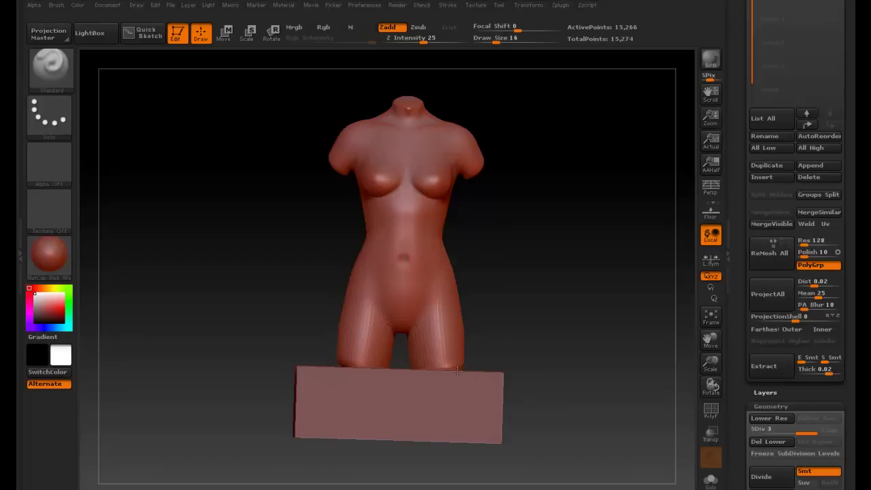
{"action": "left_click_drag", "start_coordinate": [494, 332], "coordinate": [528, 282]}
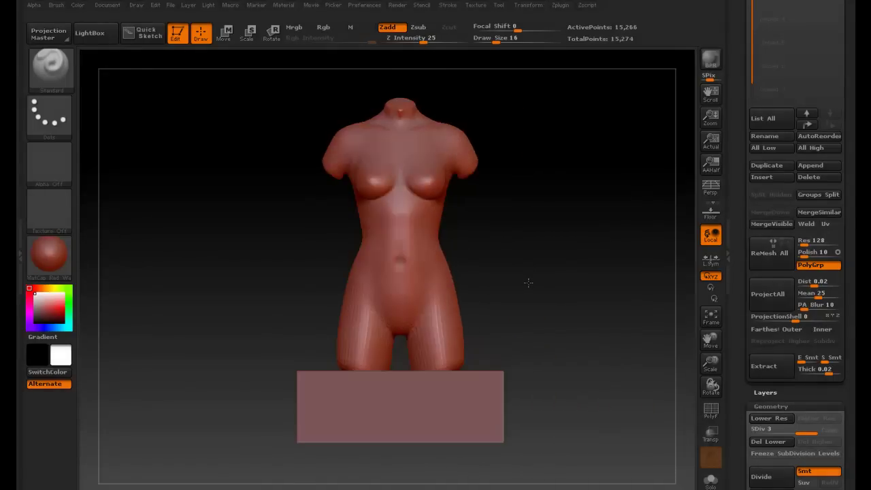
{"action": "left_click_drag", "start_coordinate": [513, 193], "coordinate": [525, 212]}
{"action": "left_click", "coordinate": [773, 479]}
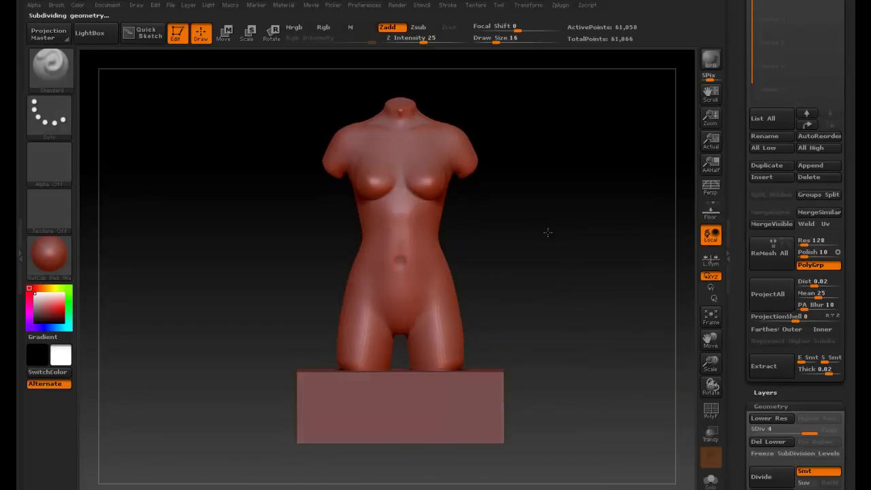
{"action": "mouse_move", "coordinate": [546, 231]}
{"action": "left_mouse_down"}
{"action": "mouse_move", "coordinate": [456, 232]}
{"action": "mouse_move", "coordinate": [556, 237]}
{"action": "mouse_move", "coordinate": [638, 227]}
{"action": "mouse_move", "coordinate": [554, 229]}
{"action": "left_mouse_up"}
{"action": "left_click_drag", "start_coordinate": [521, 285], "coordinate": [538, 279]}
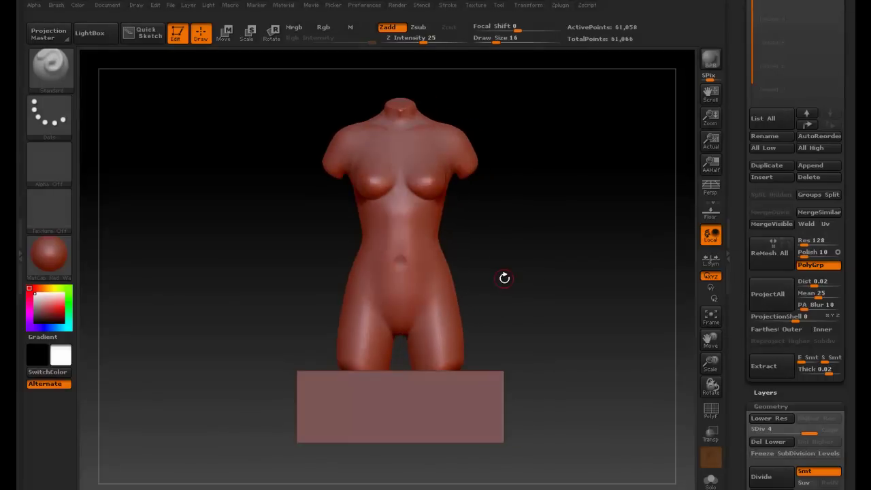